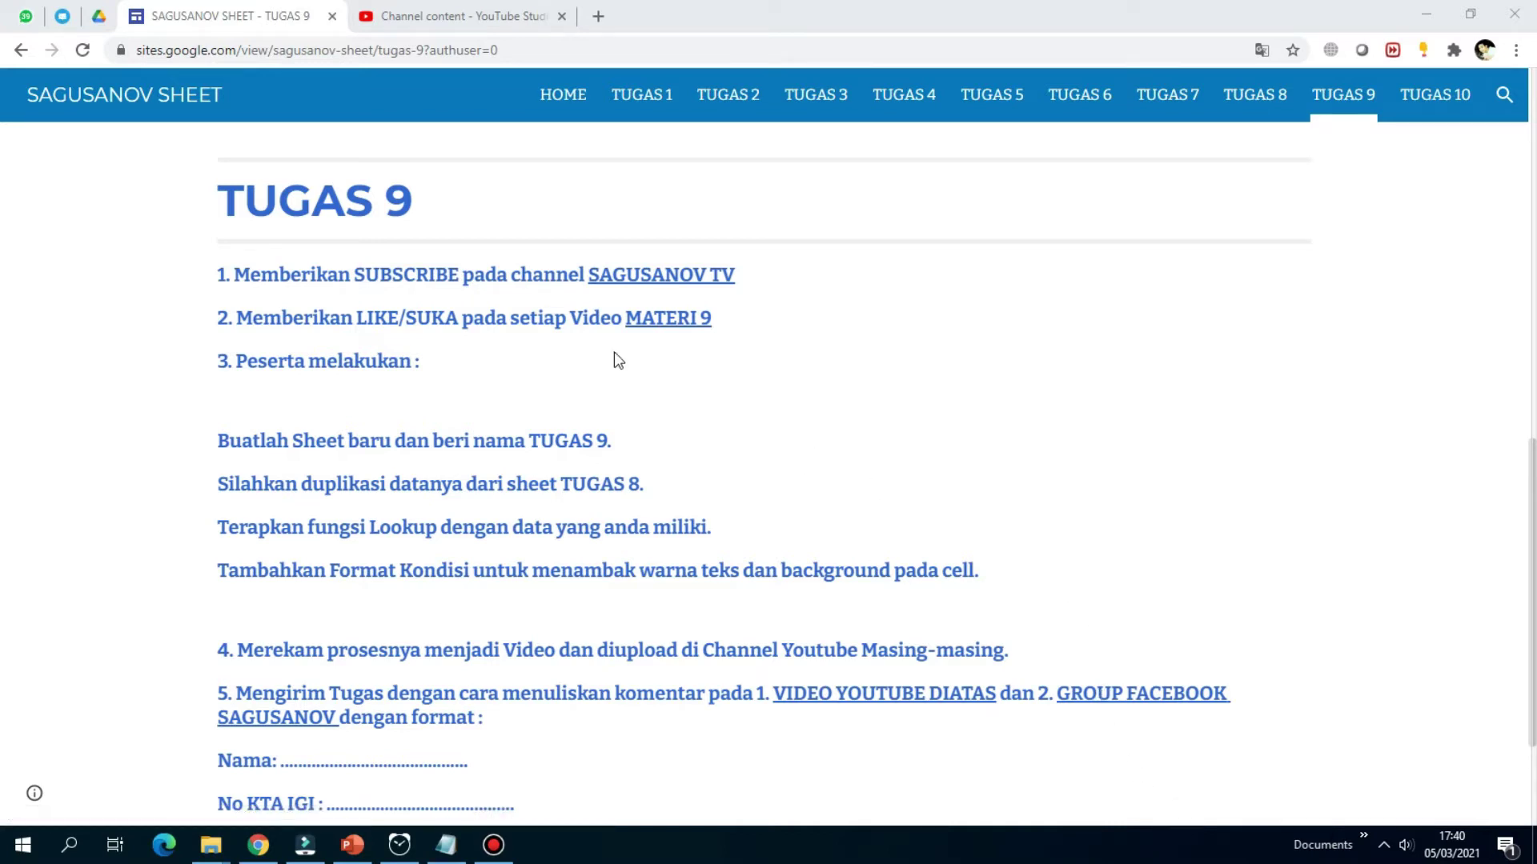
- Look over the TUGAS 9 assignment page and open its SAGUSANOV TV channel link in a new tab
{"action": "scroll", "coordinate": [616, 359], "scroll_direction": "up", "scroll_amount": 12}
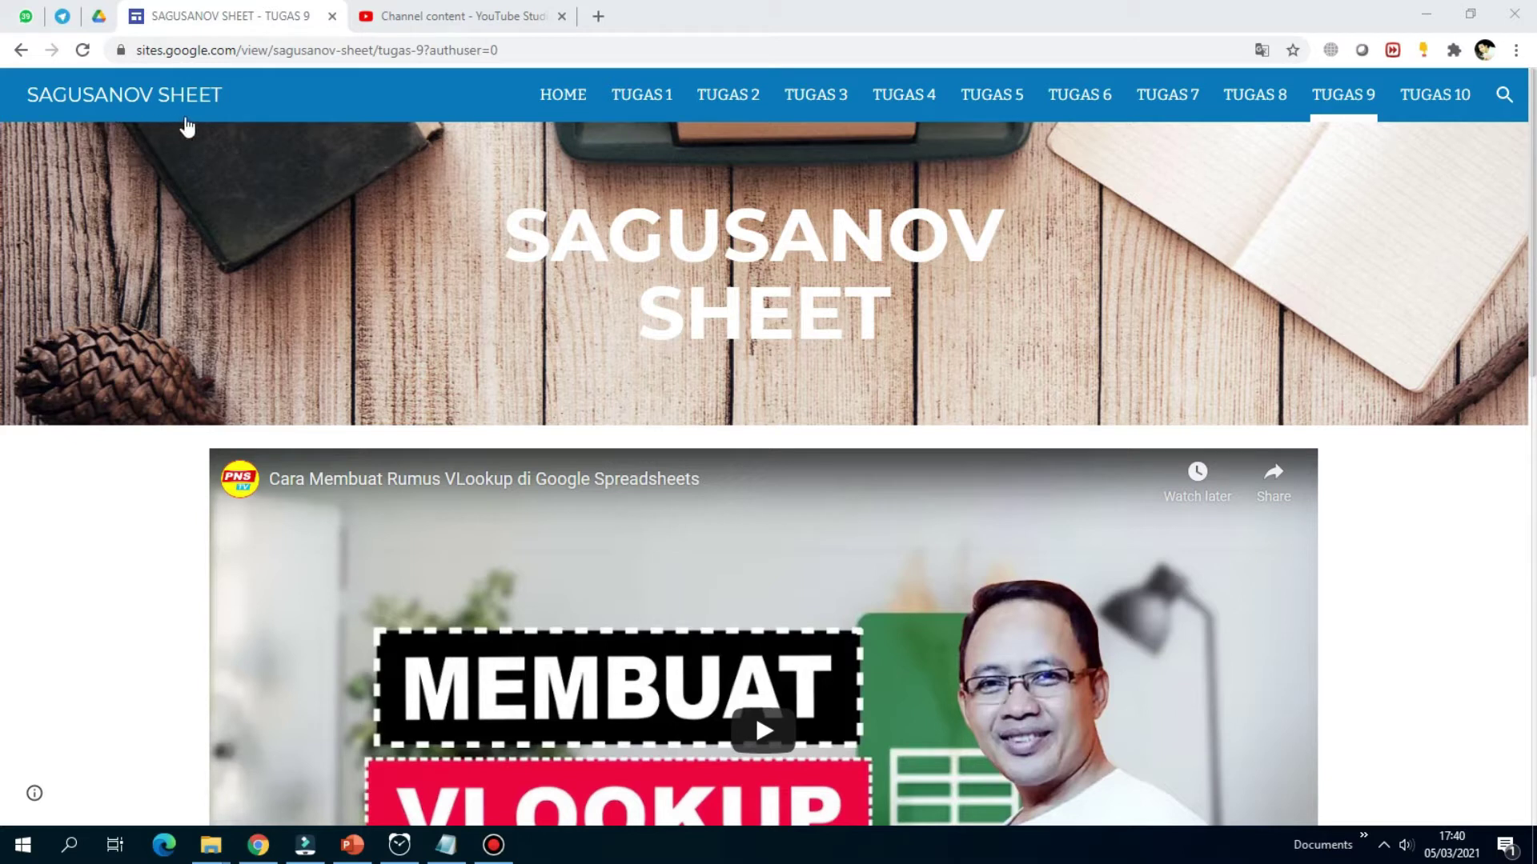
{"action": "scroll", "coordinate": [576, 156], "scroll_direction": "down", "scroll_amount": 8}
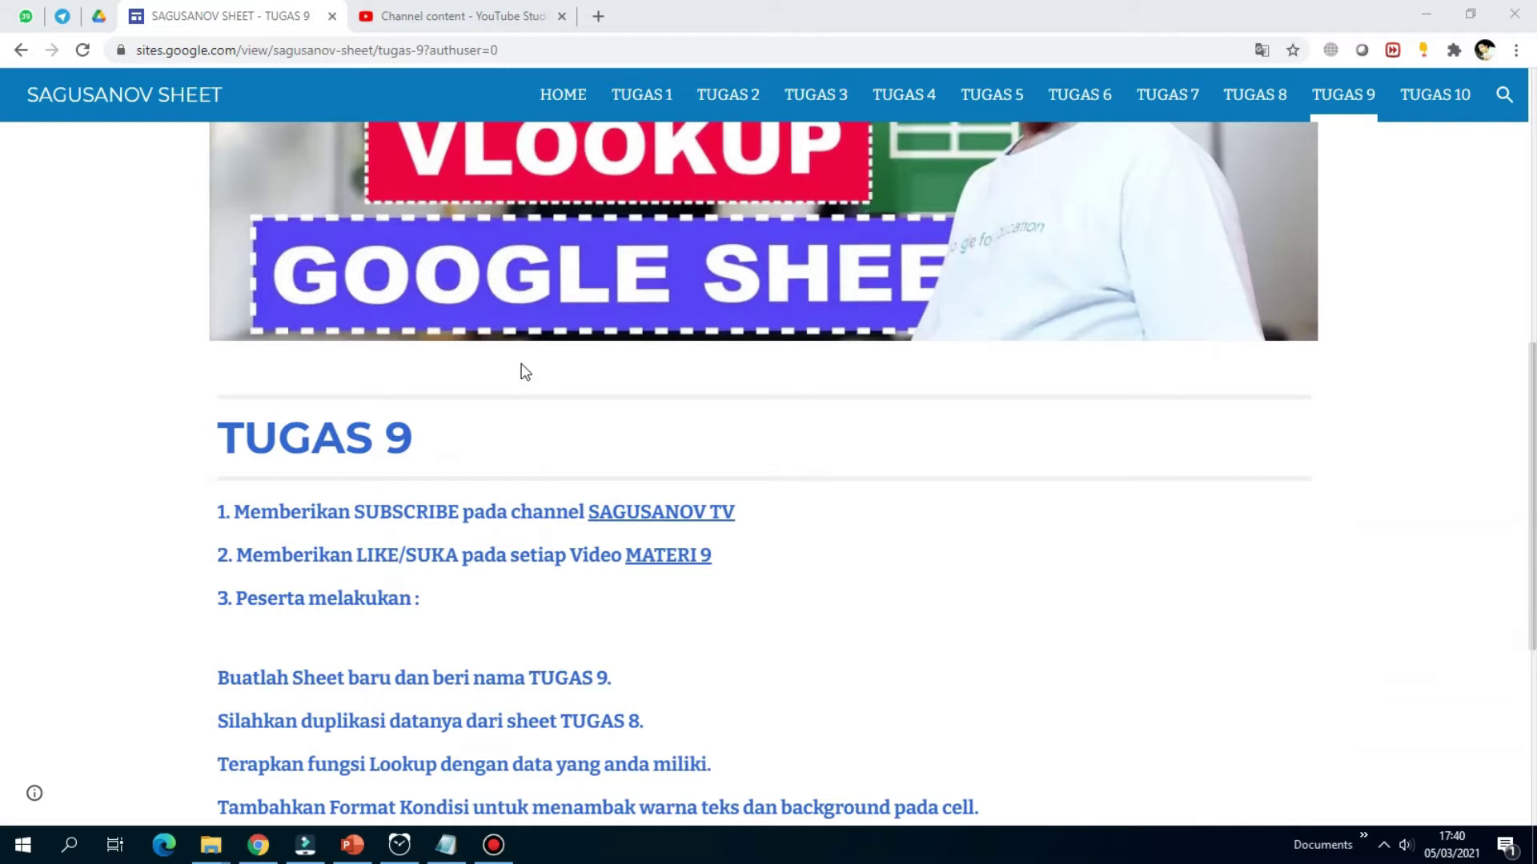
{"action": "scroll", "coordinate": [524, 371], "scroll_direction": "down", "scroll_amount": 2}
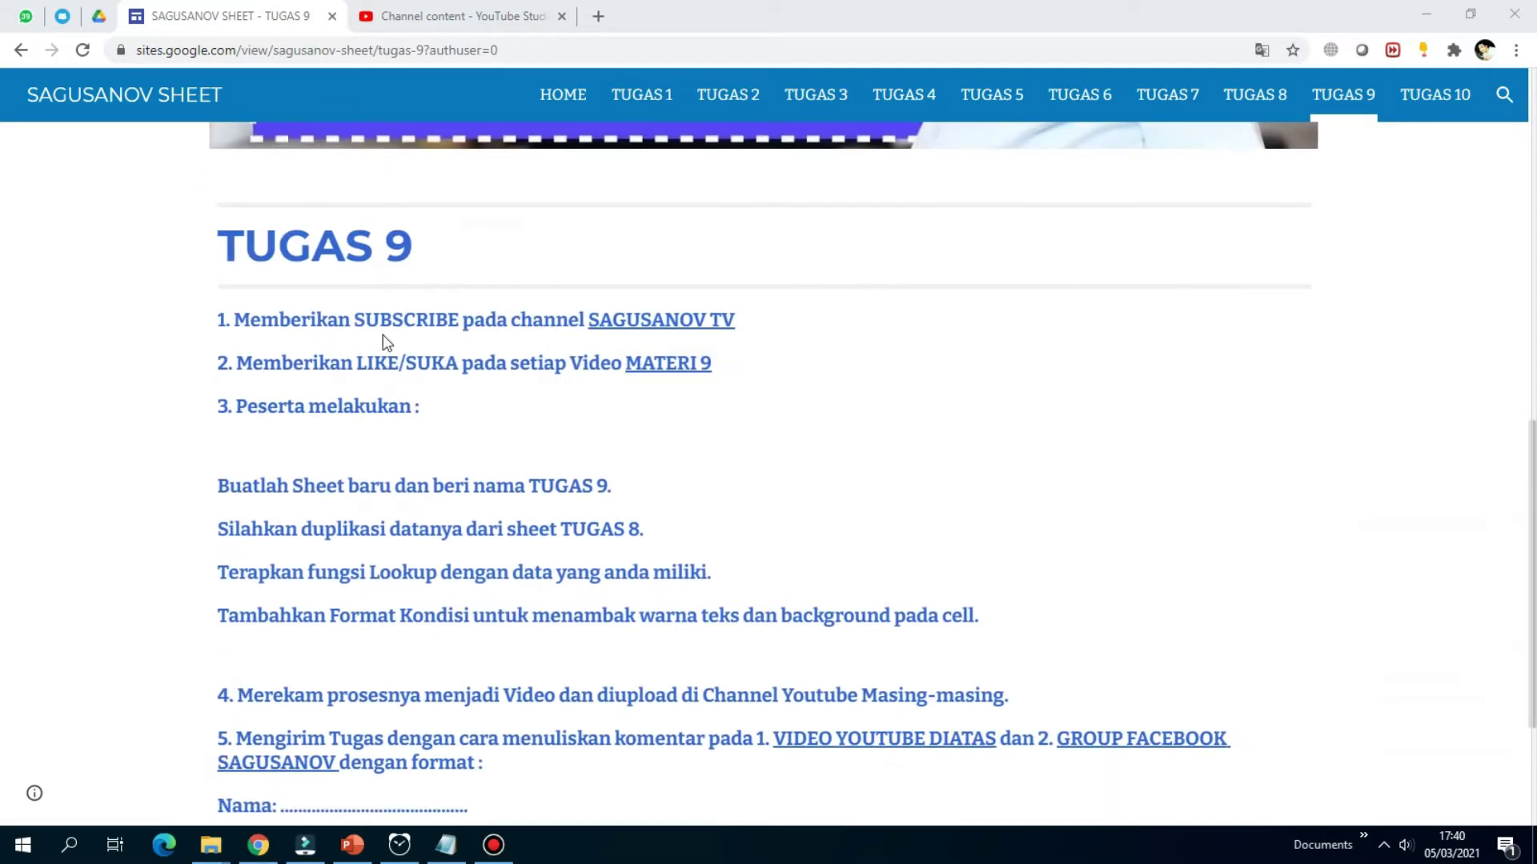
{"action": "right_click", "coordinate": [622, 322]}
{"action": "left_click", "coordinate": [645, 333]}
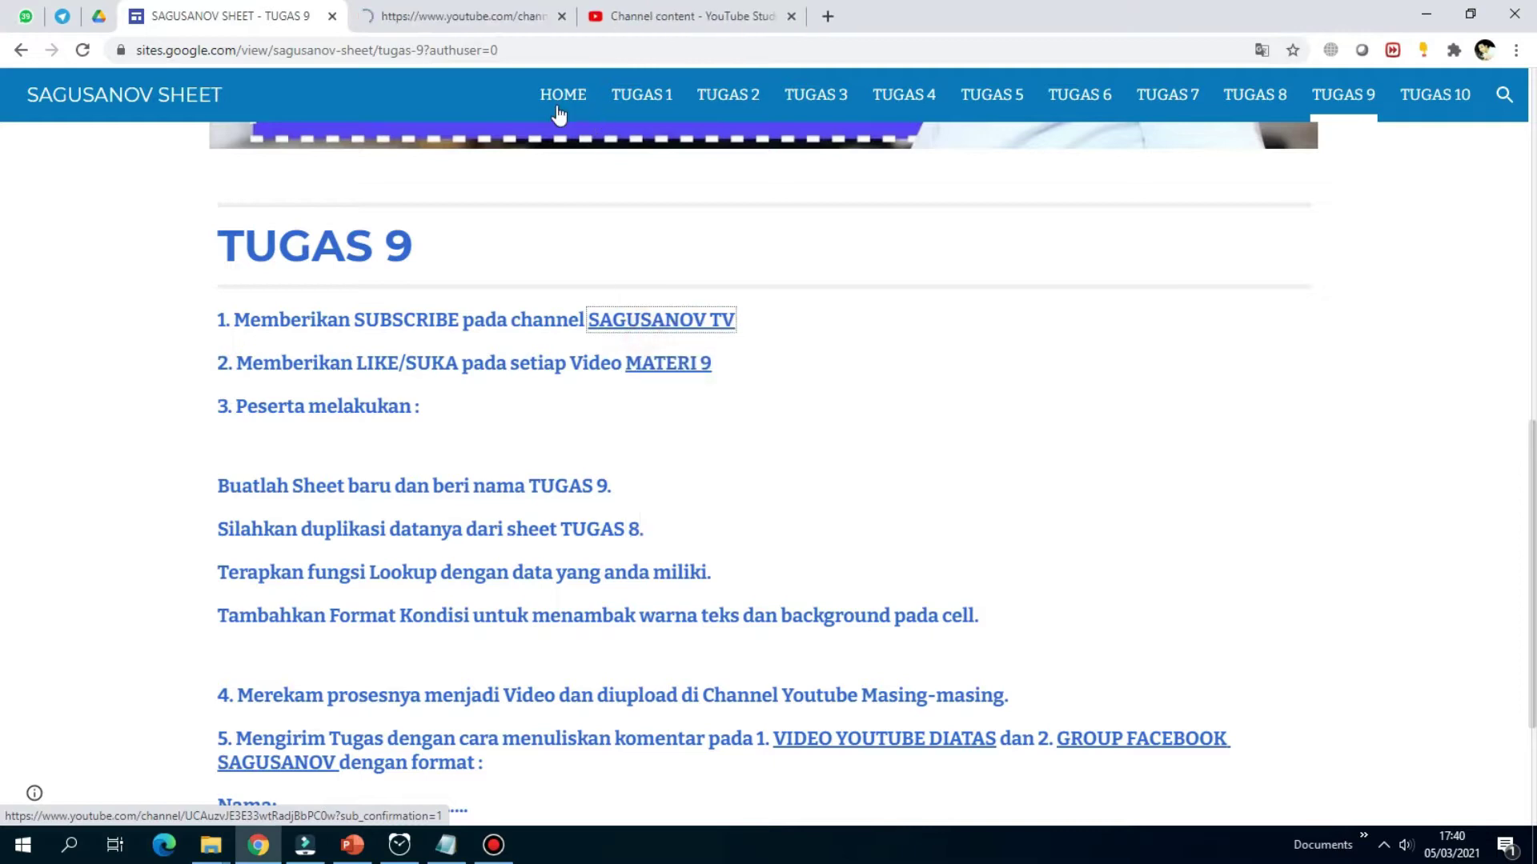
{"action": "left_click", "coordinate": [472, 22]}
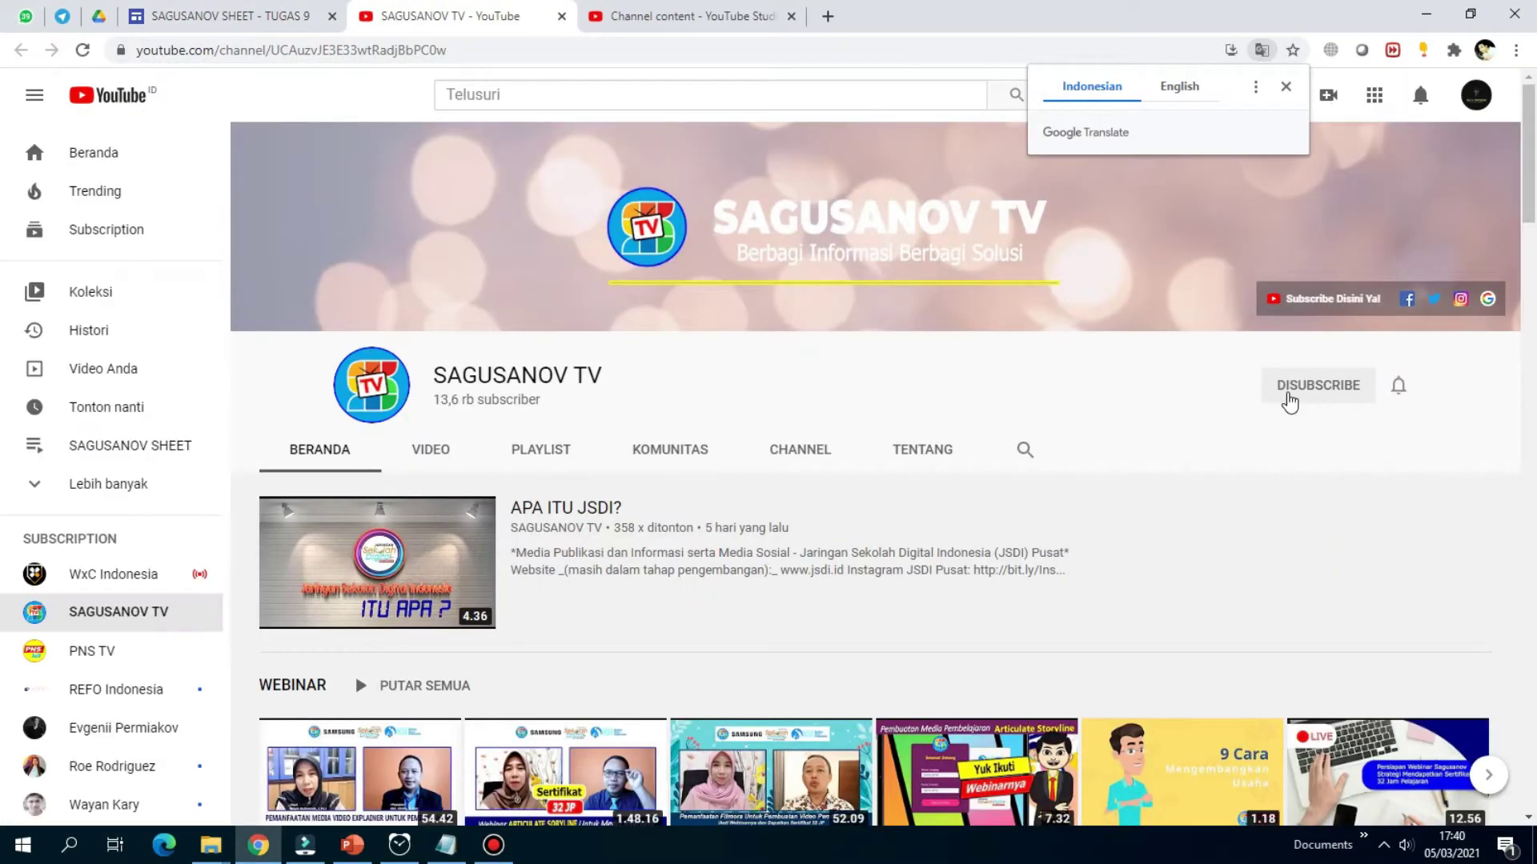
- Unsubscribe from the SAGUSANOV TV channel, subscribe to it again, and close the channel page
{"action": "left_click", "coordinate": [1289, 400]}
{"action": "left_click", "coordinate": [807, 481]}
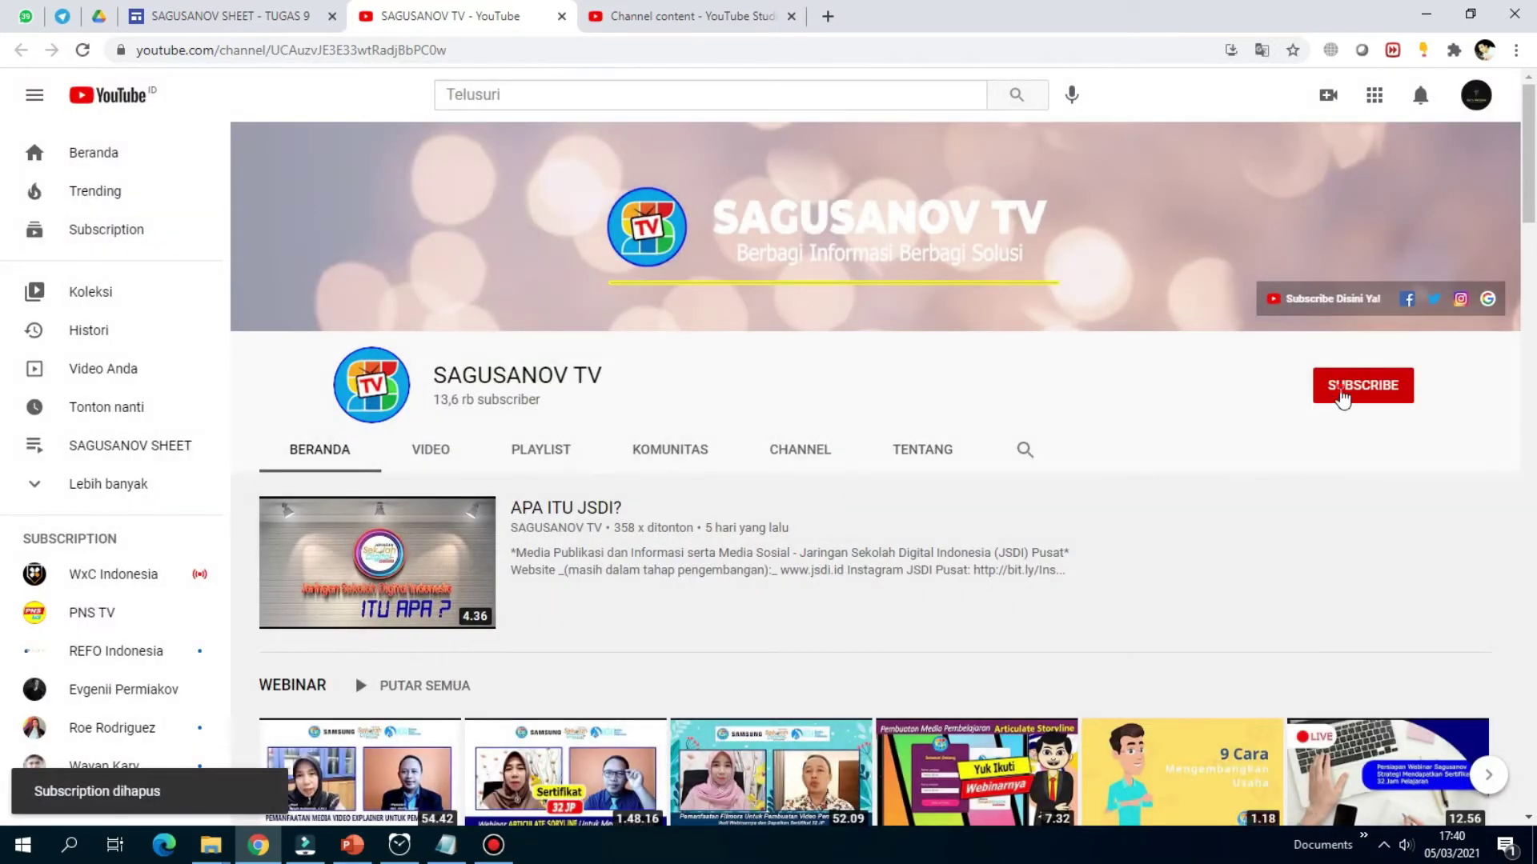
{"action": "left_click", "coordinate": [1342, 396]}
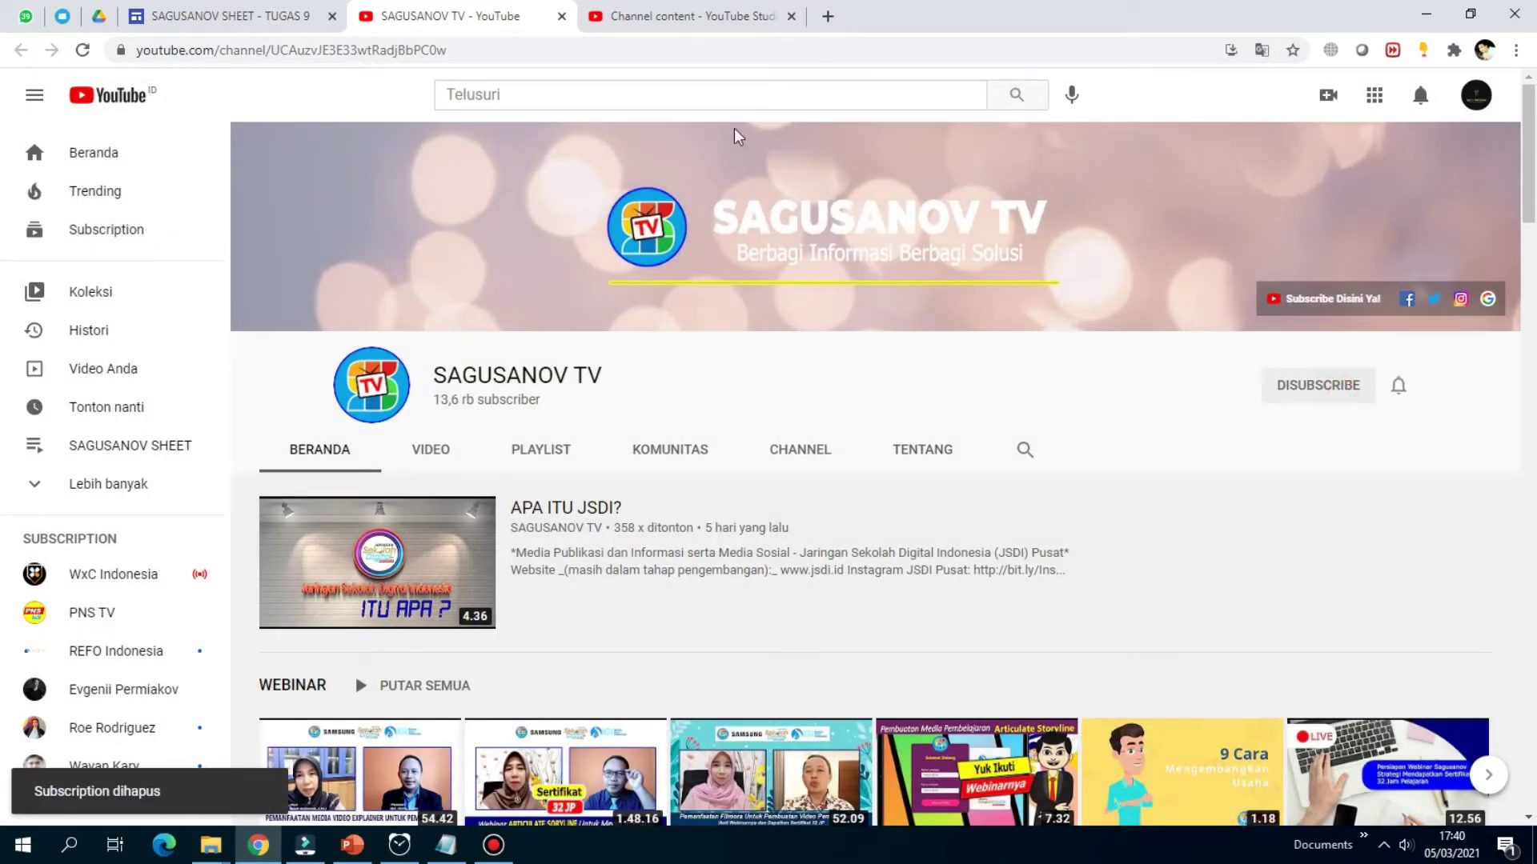
{"action": "left_click", "coordinate": [562, 16]}
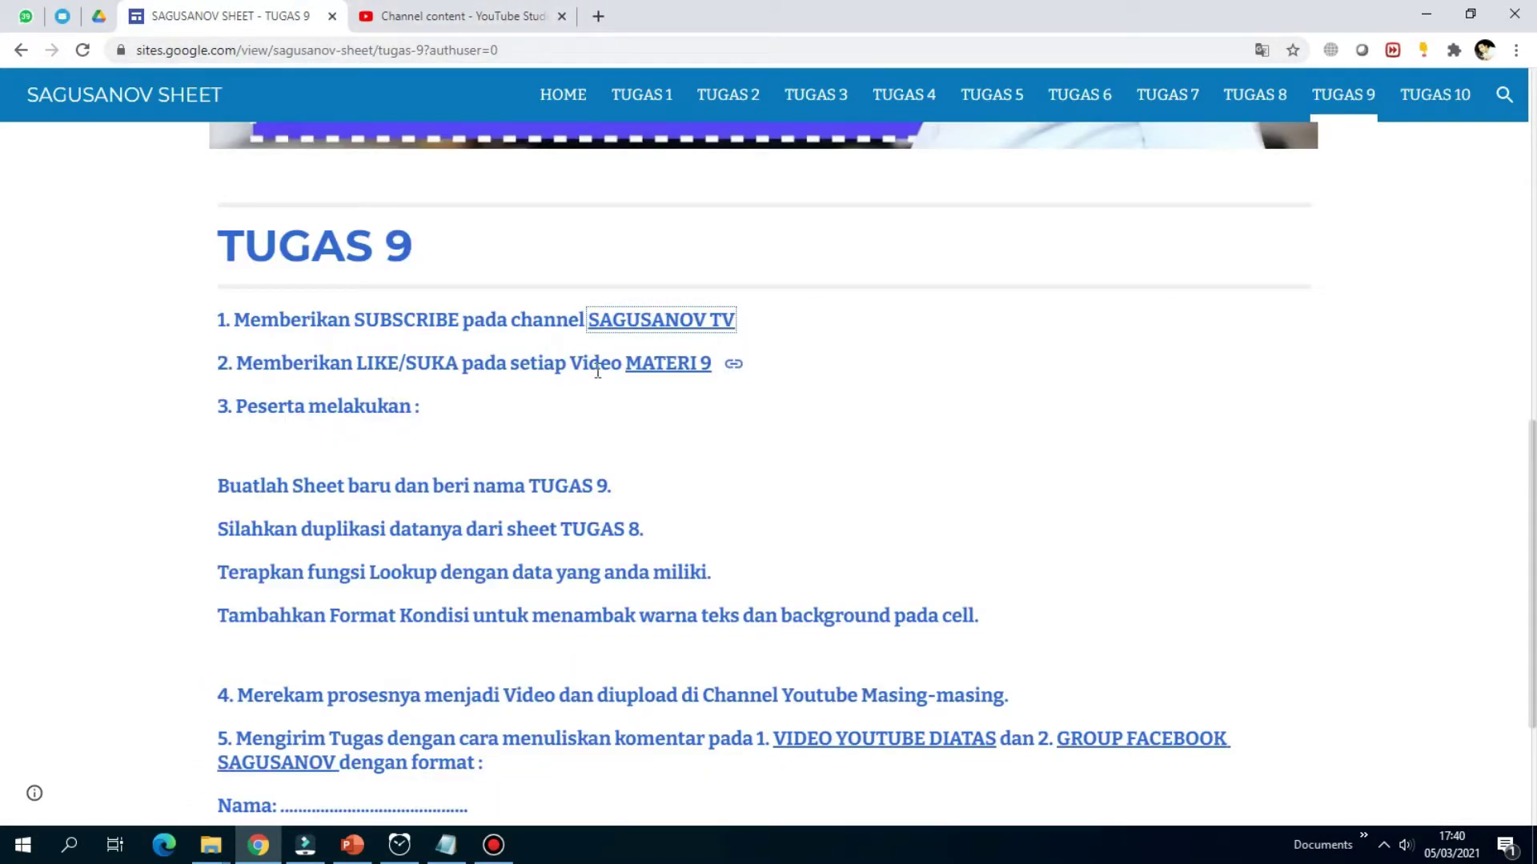
- Open the MATERI 9 video in a new tab, make sure it is liked, and close it
{"action": "right_click", "coordinate": [652, 374]}
{"action": "left_click", "coordinate": [680, 382]}
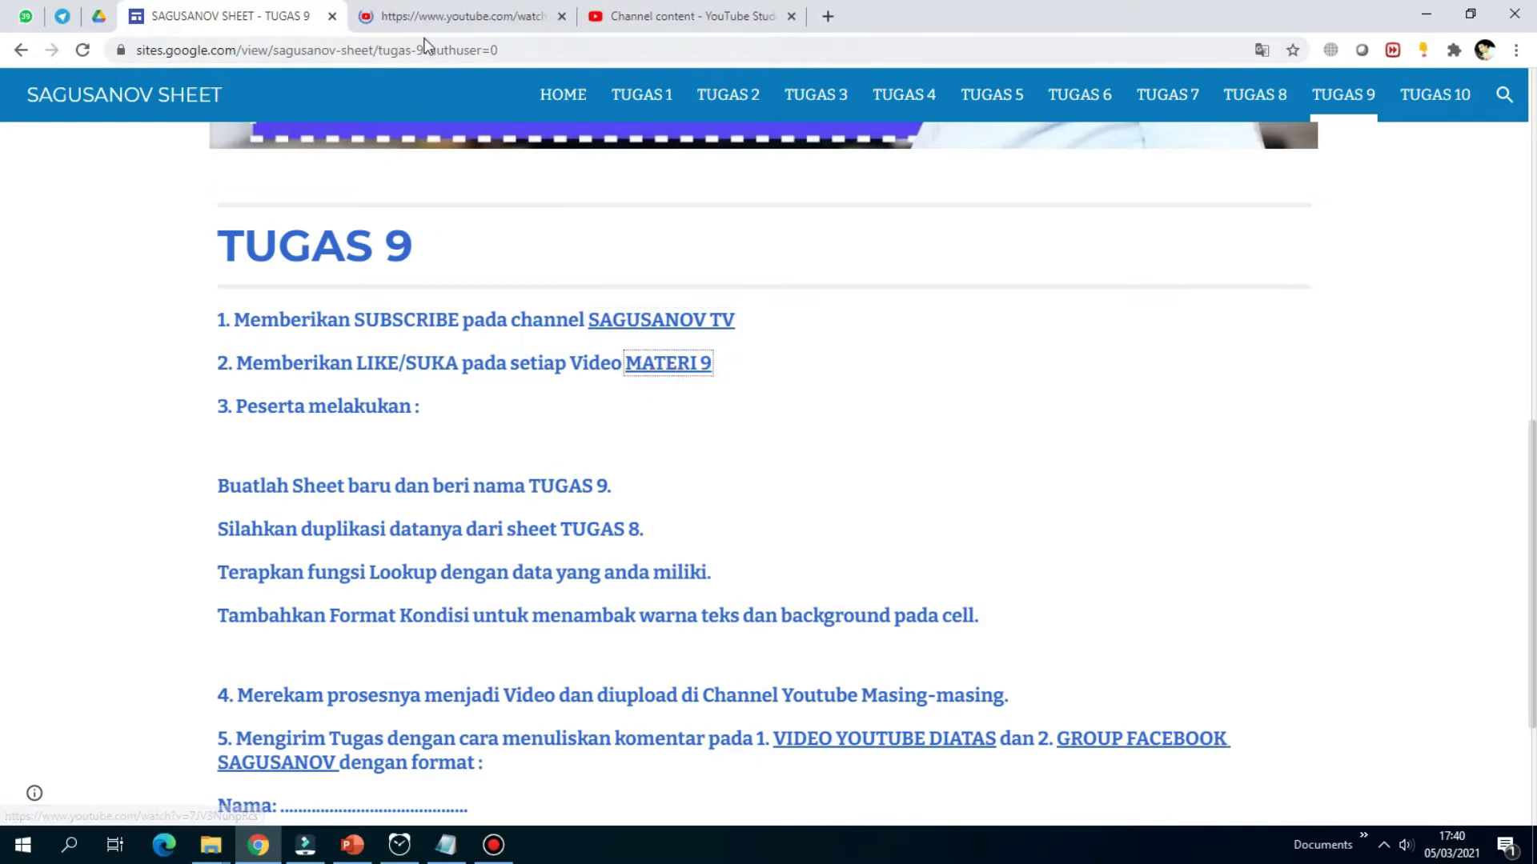
{"action": "left_click", "coordinate": [422, 17]}
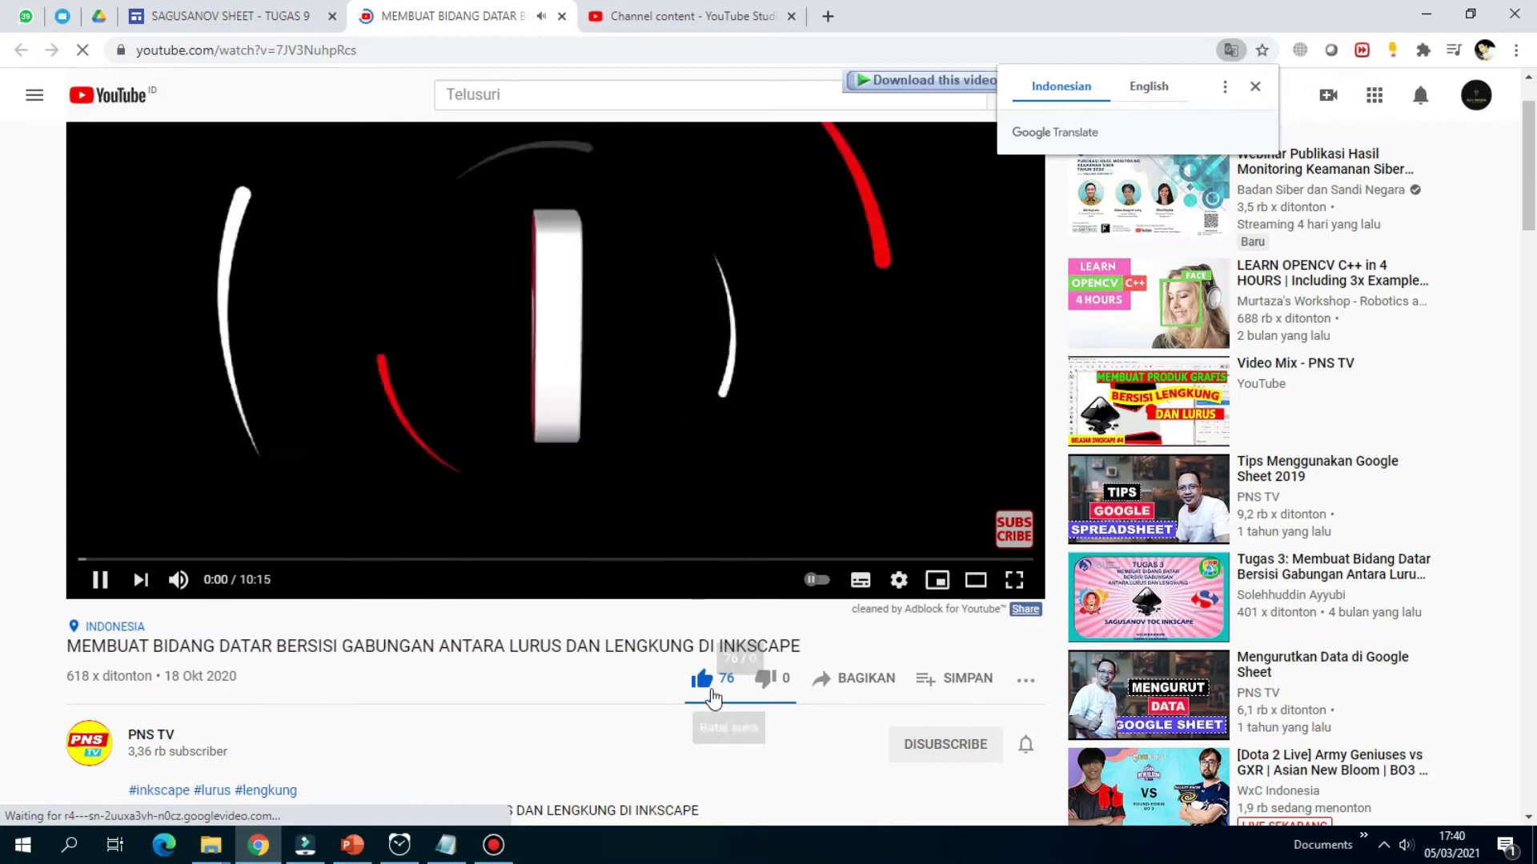
{"action": "left_click", "coordinate": [698, 690]}
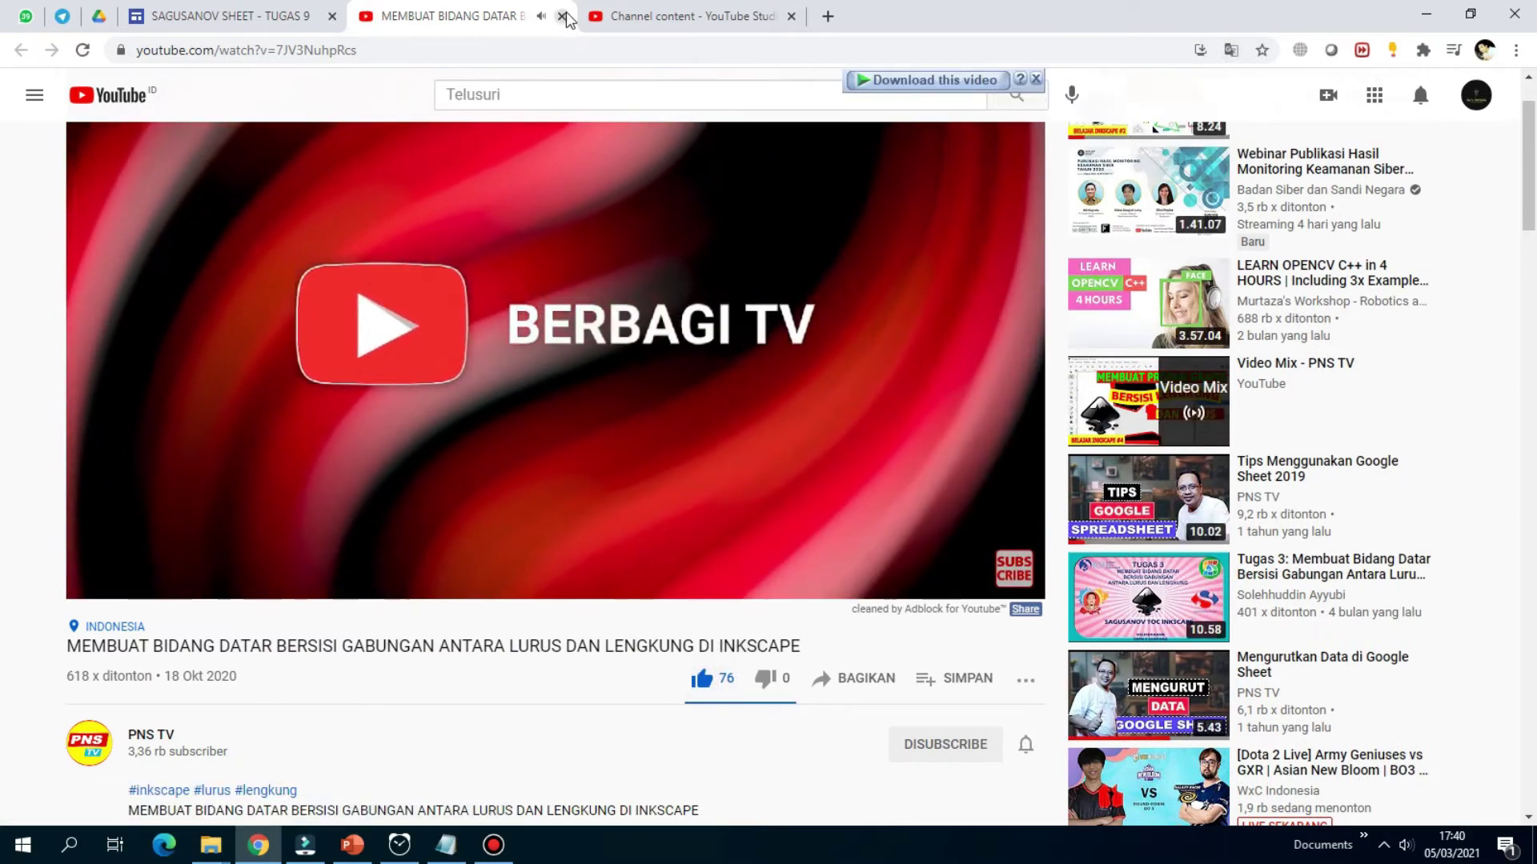
{"action": "left_click", "coordinate": [563, 16]}
- Open the assignment spreadsheet from Google Drive and show its TUGAS8 sheet
{"action": "scroll", "coordinate": [417, 383], "scroll_direction": "down", "scroll_amount": 2}
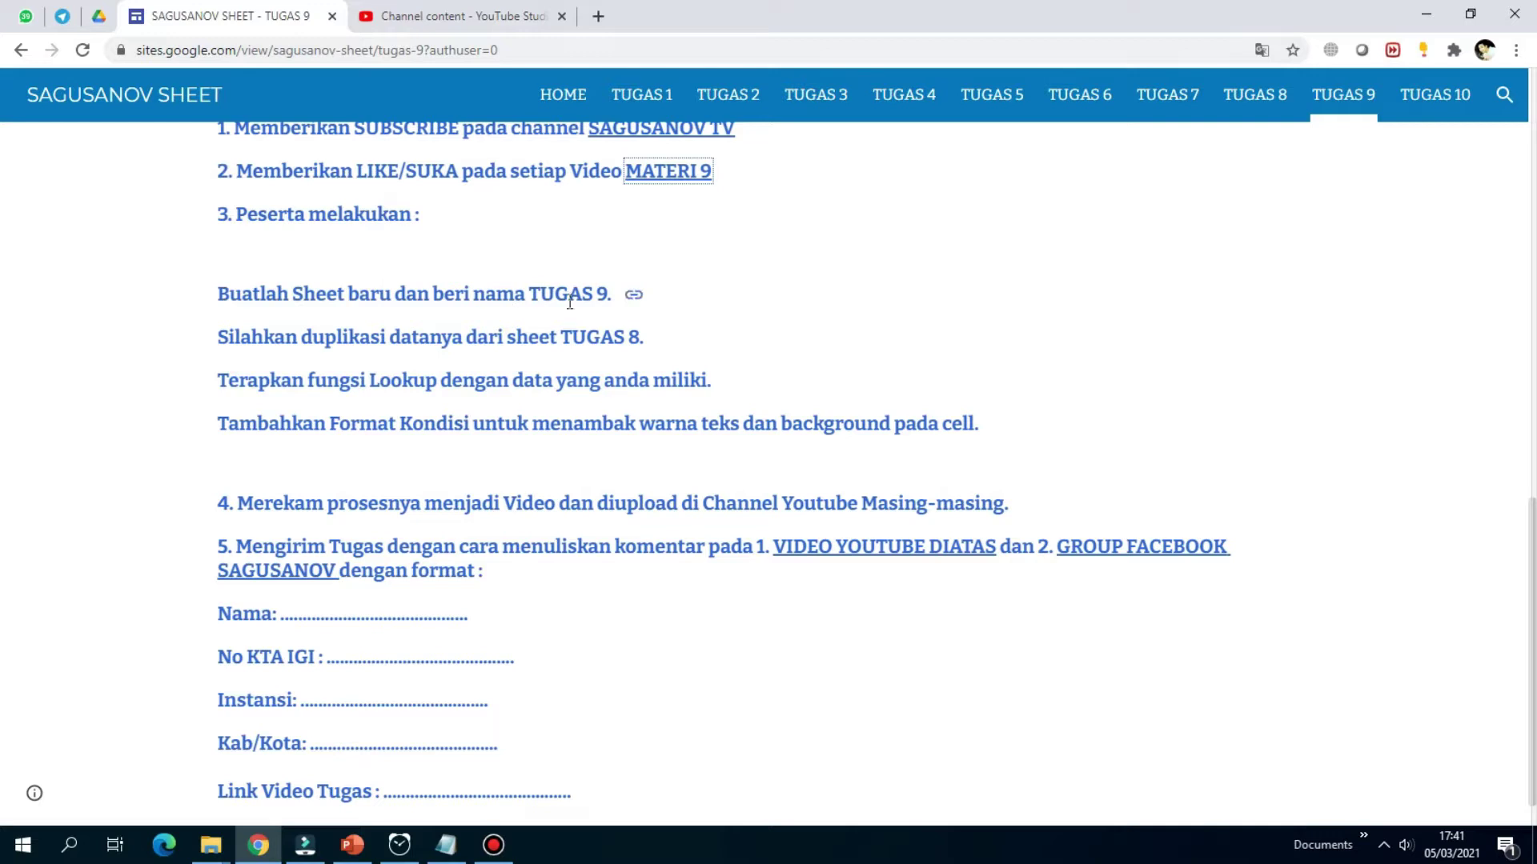
{"action": "left_click", "coordinate": [98, 16]}
{"action": "double_click", "coordinate": [382, 330]}
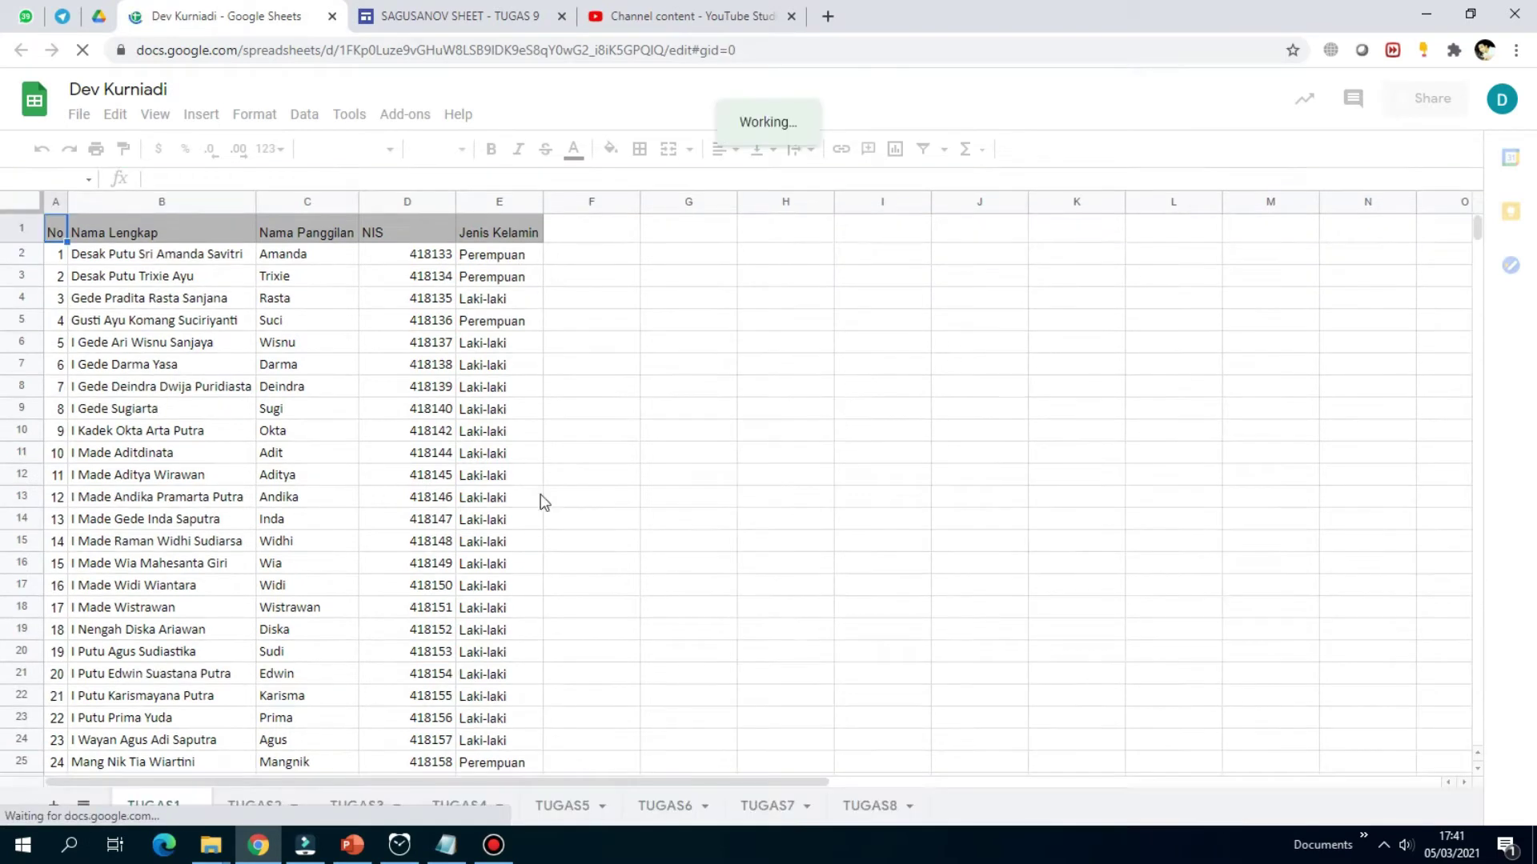
{"action": "scroll", "coordinate": [699, 558], "scroll_direction": "down", "scroll_amount": 1}
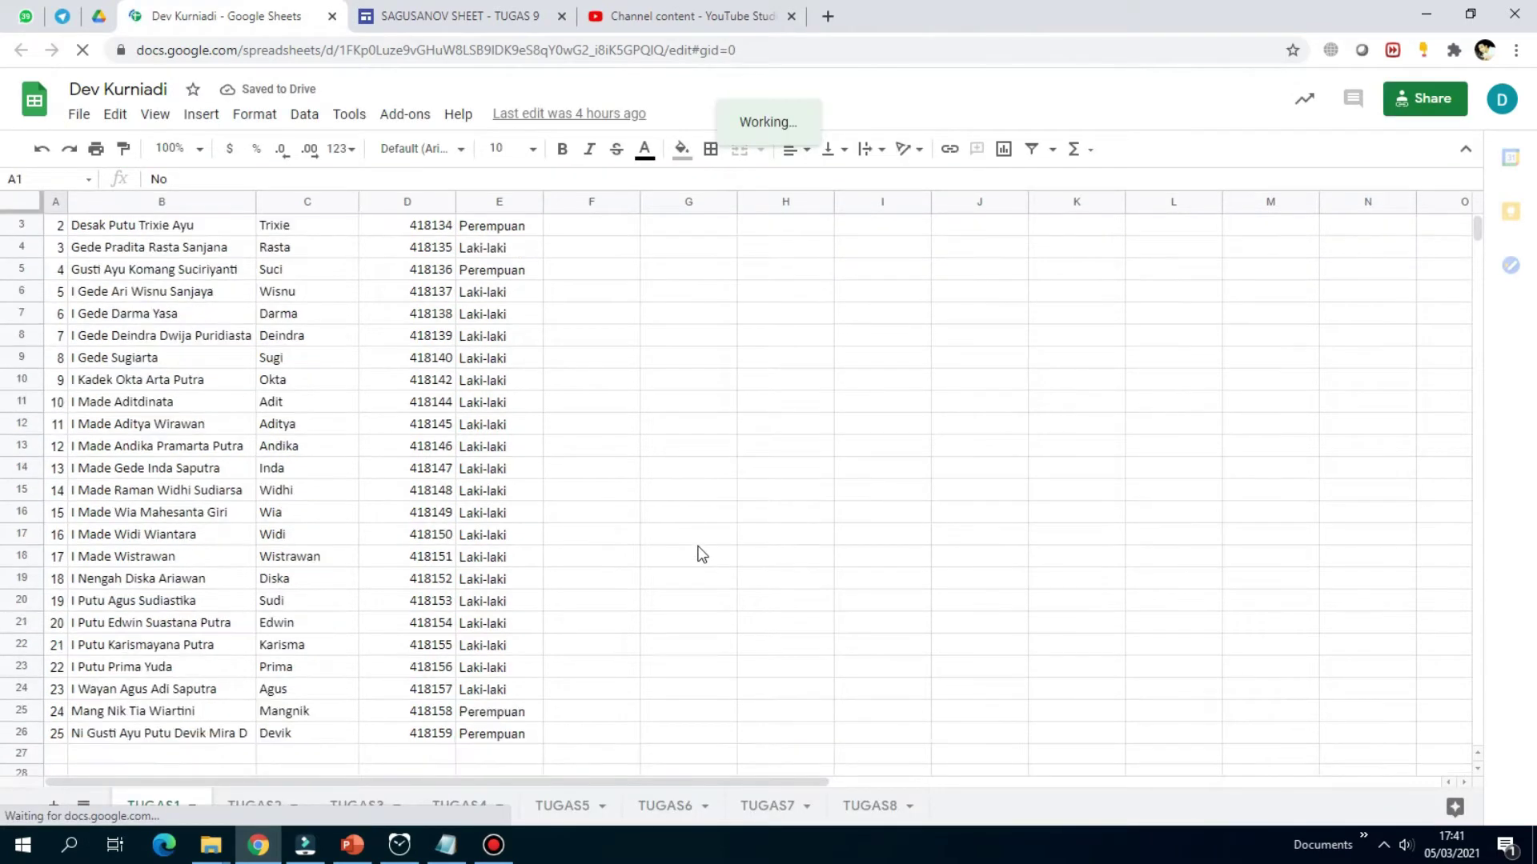
{"action": "scroll", "coordinate": [663, 551], "scroll_direction": "up", "scroll_amount": 1}
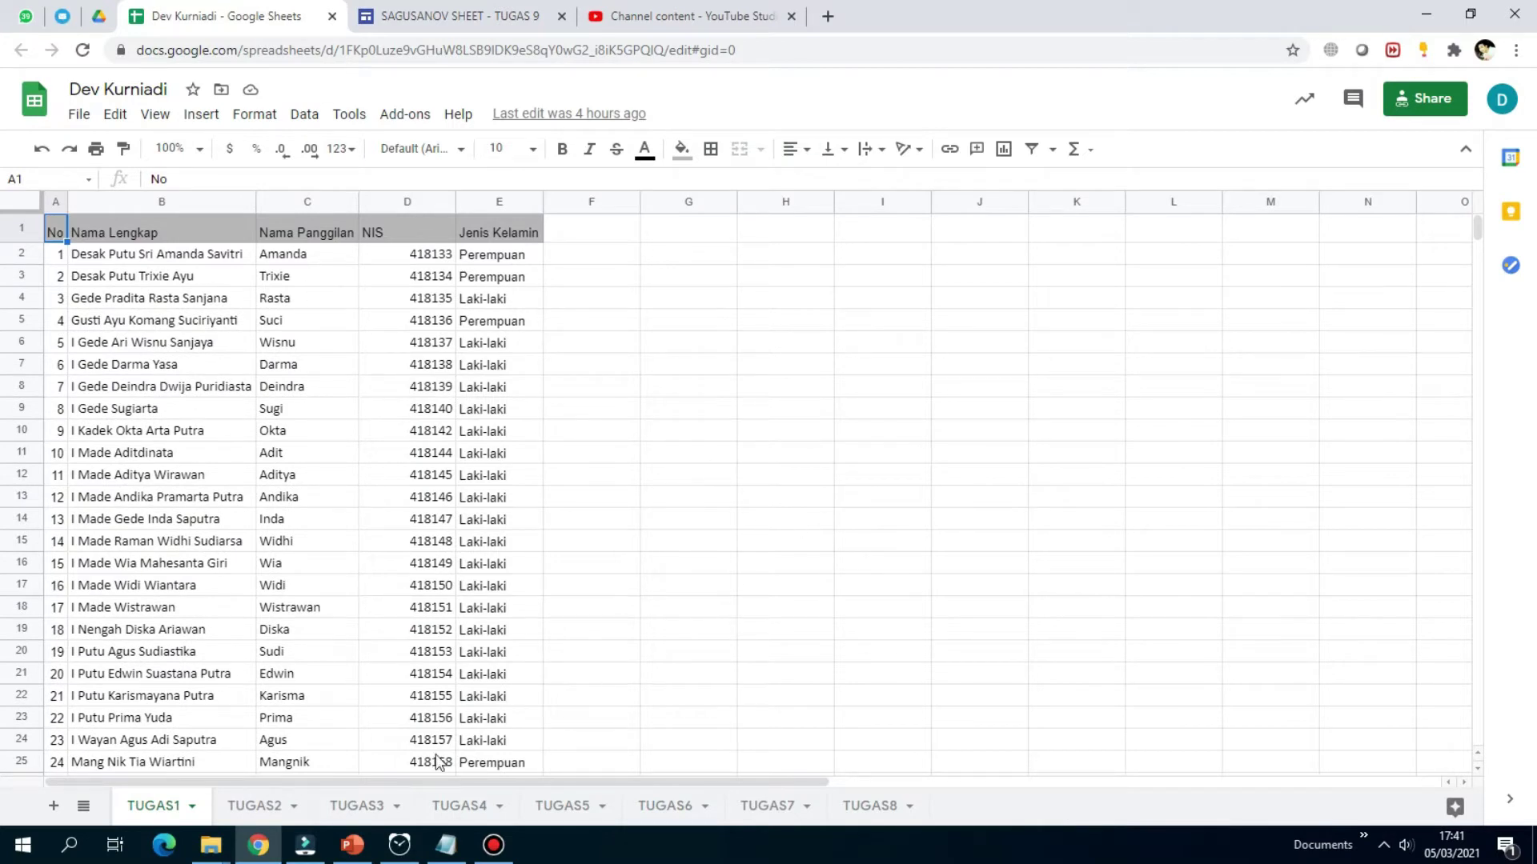
{"action": "left_click", "coordinate": [878, 807]}
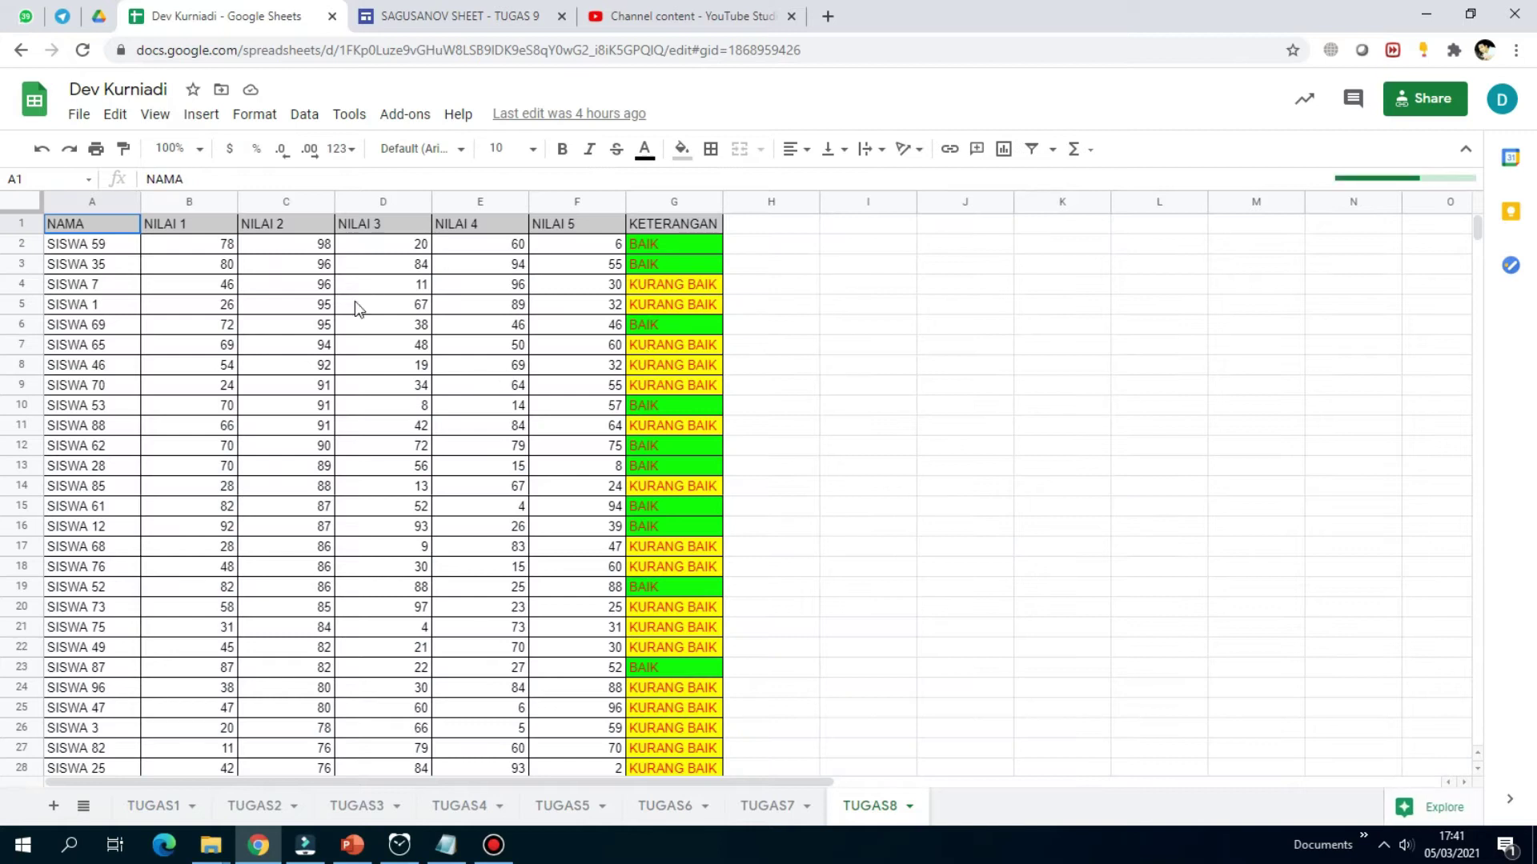
- Check the duplication instruction on the assignment page and duplicate the TUGAS8 sheet in the spreadsheet
{"action": "left_click", "coordinate": [440, 16]}
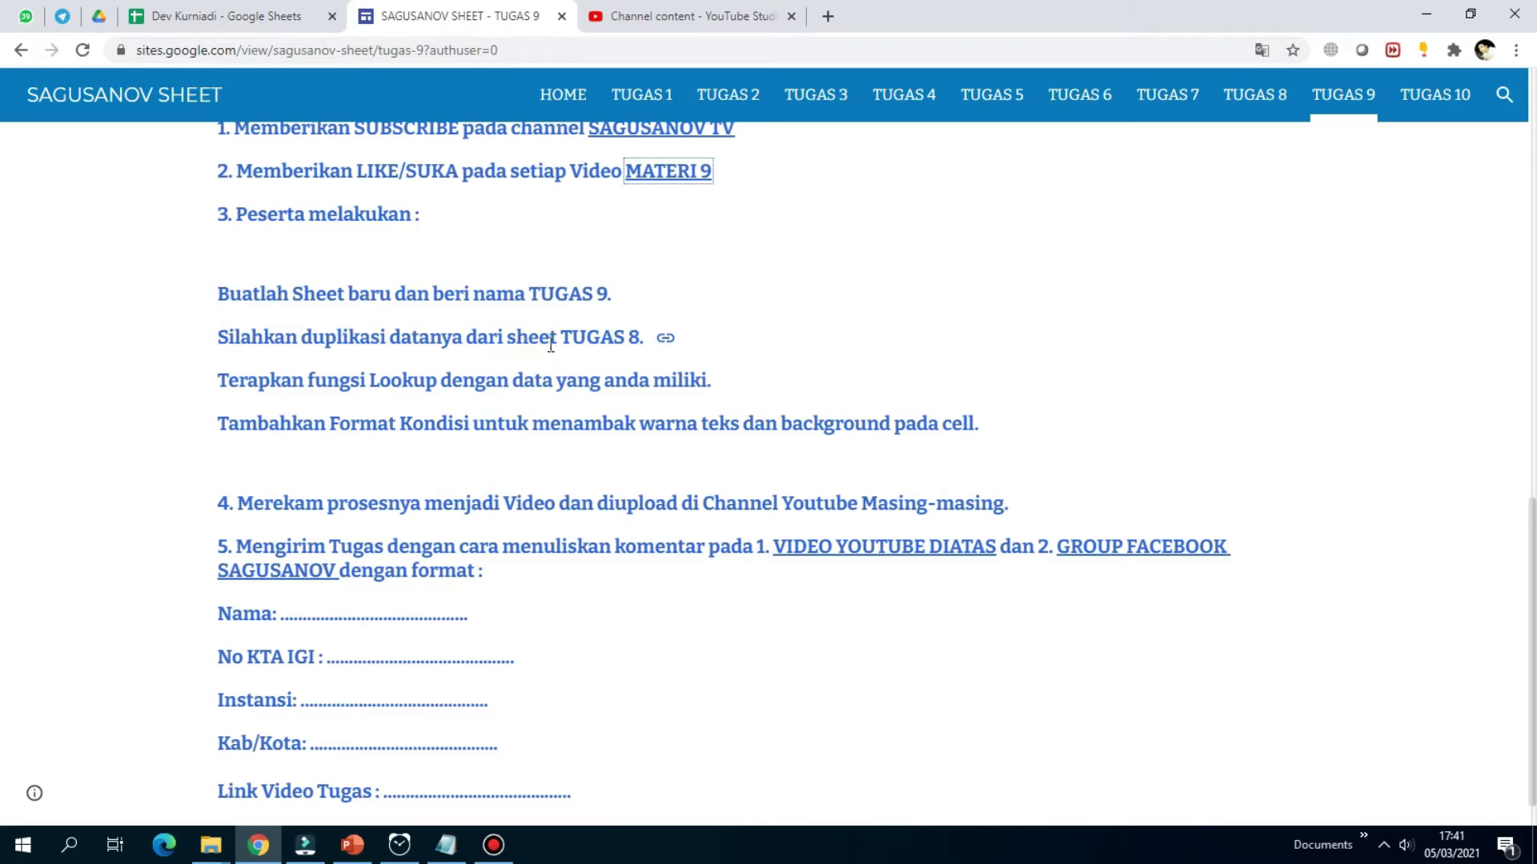
{"action": "left_click", "coordinate": [230, 19]}
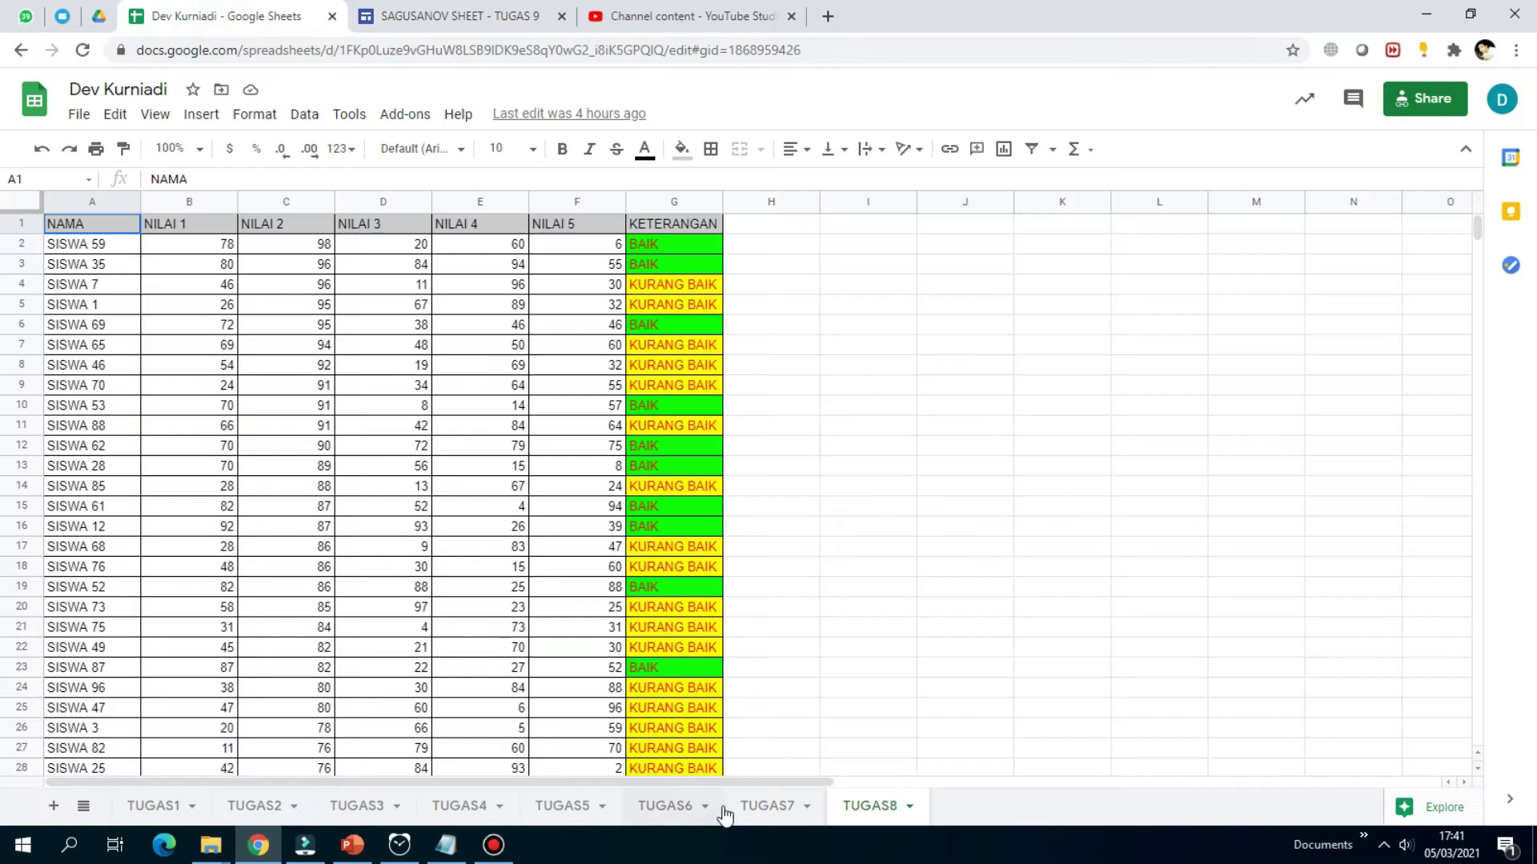
{"action": "left_click", "coordinate": [871, 809]}
{"action": "left_click", "coordinate": [871, 501]}
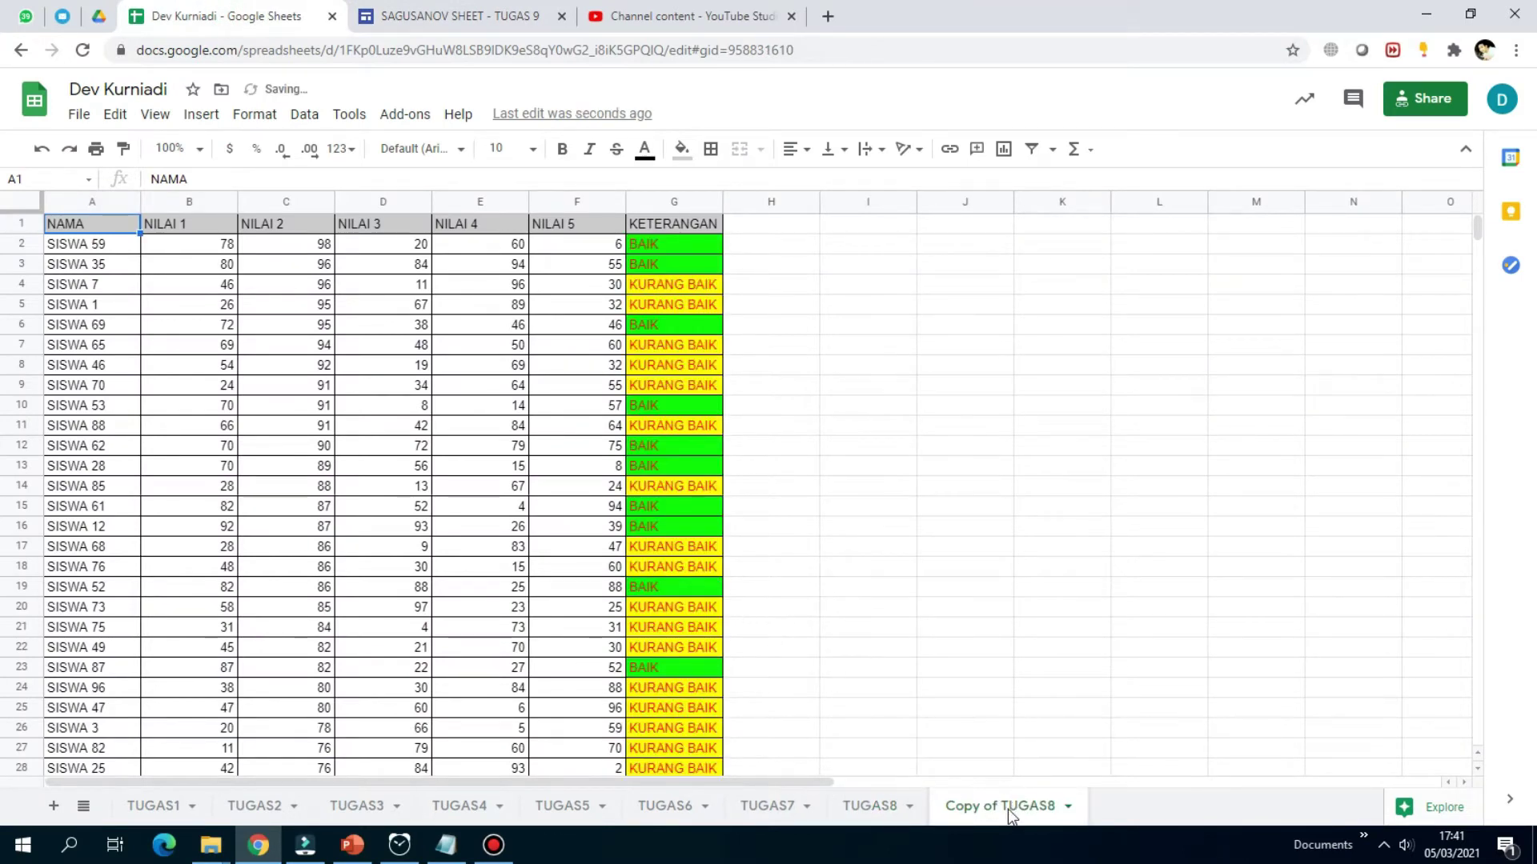
- Rename the copy of the TUGAS8 sheet to TUGAS 9
{"action": "left_click", "coordinate": [1007, 809]}
{"action": "left_click", "coordinate": [990, 565]}
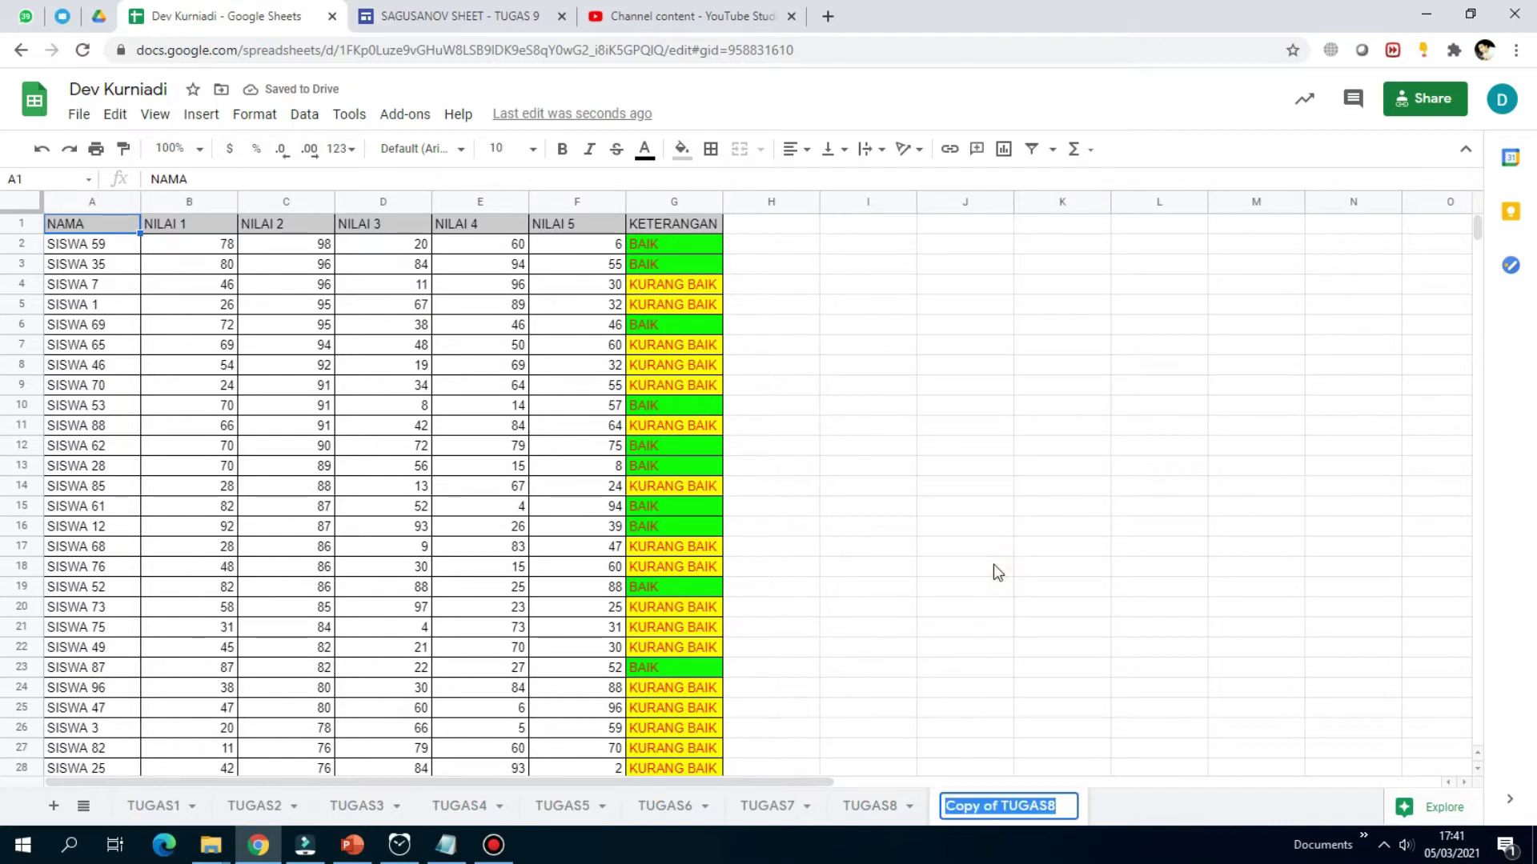
{"action": "type", "text": "TU"}
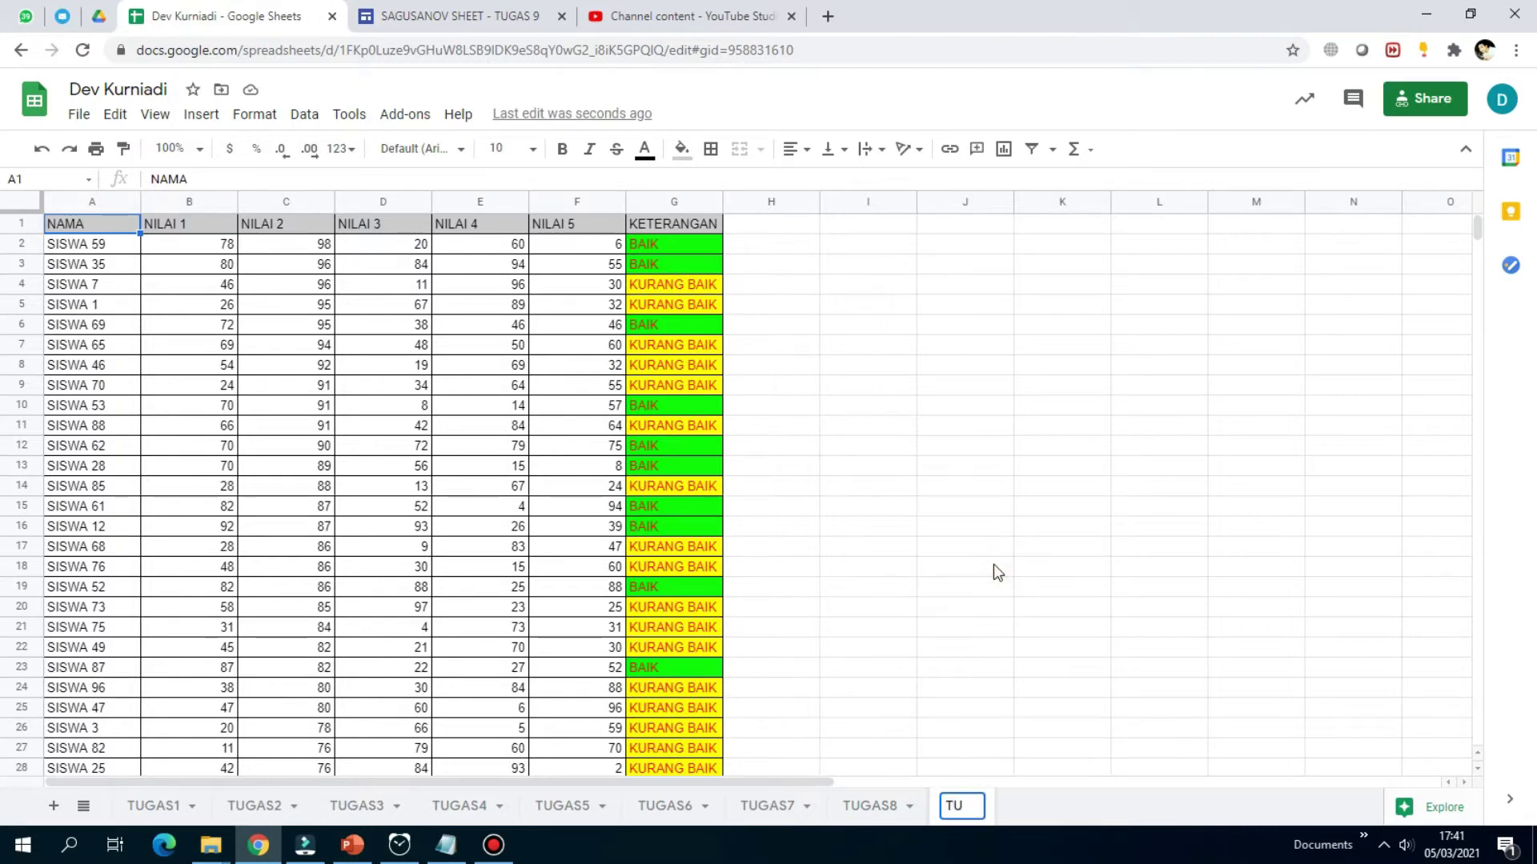
{"action": "type", "text": "GAS"}
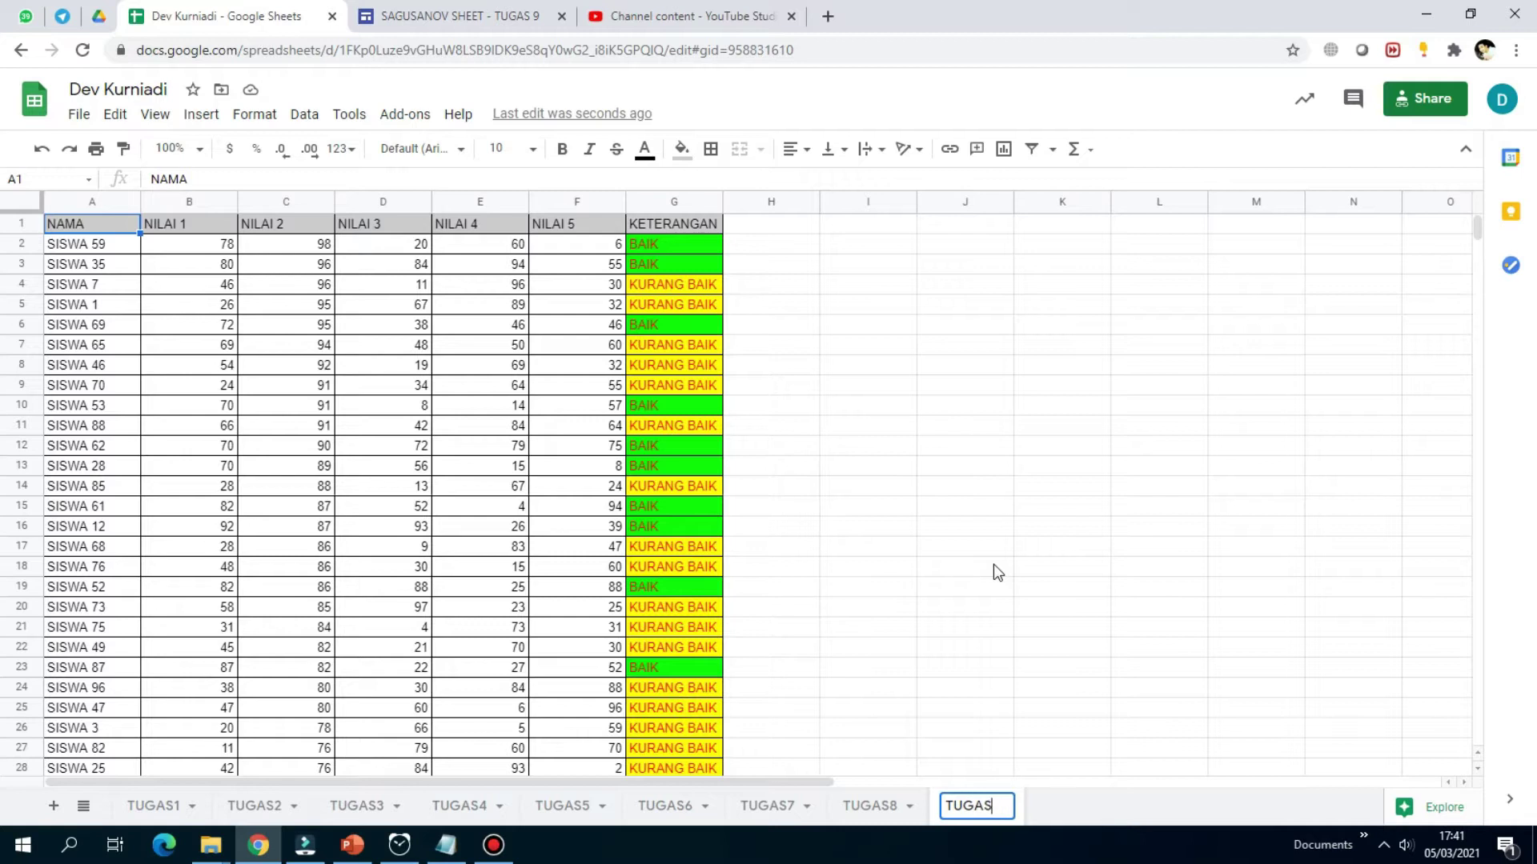
{"action": "type", "text": " 9"}
{"action": "key", "text": "Return"}
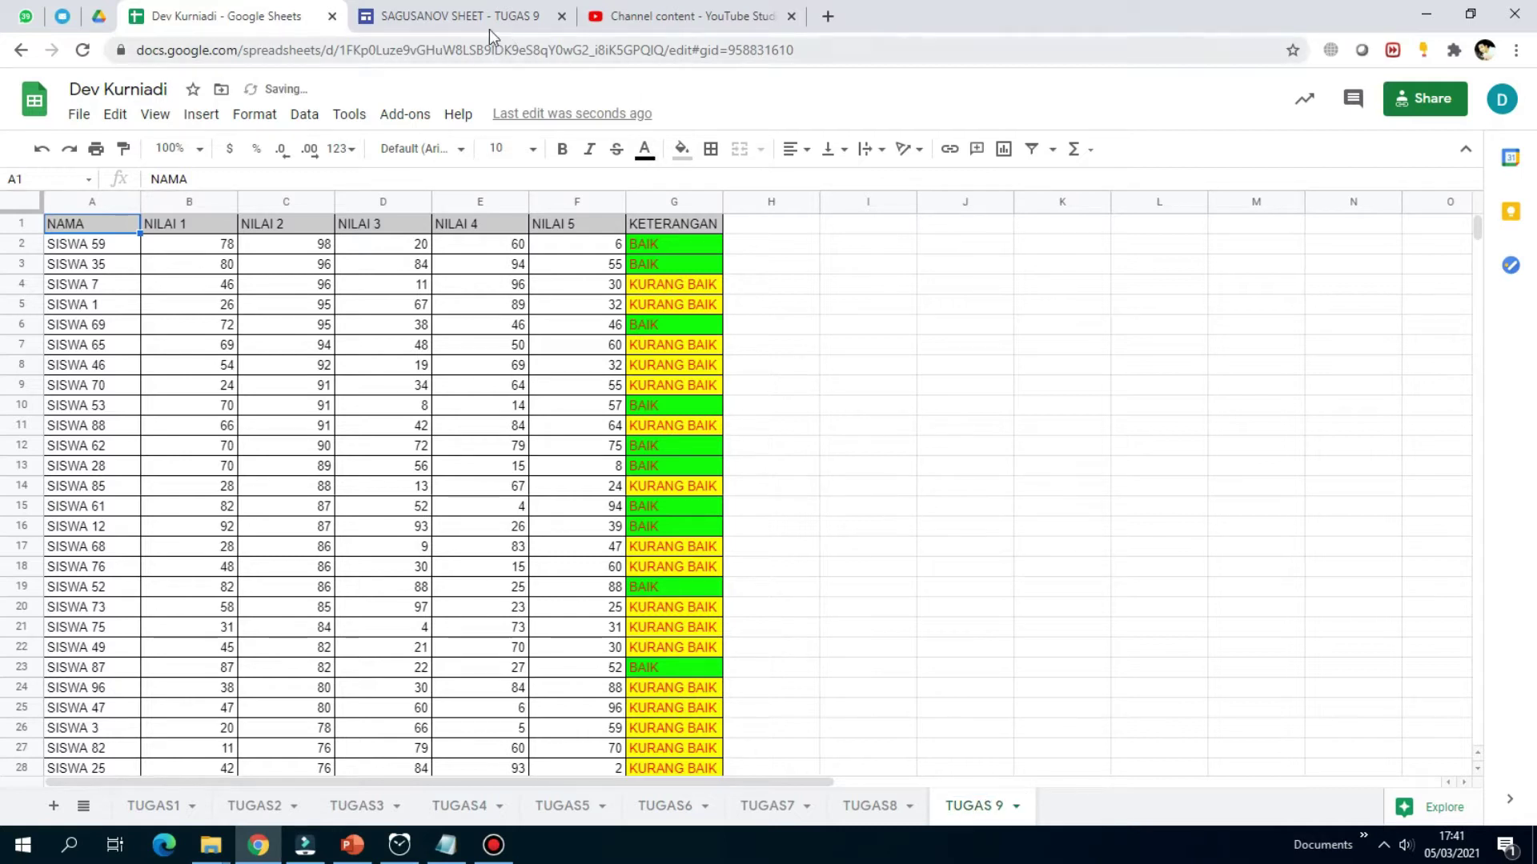
- Read the Lookup instruction on the assignment page and examine the NILAI 1 scores and KETERANGAN formulas in the TUGAS 9 sheet
{"action": "left_click", "coordinate": [460, 18]}
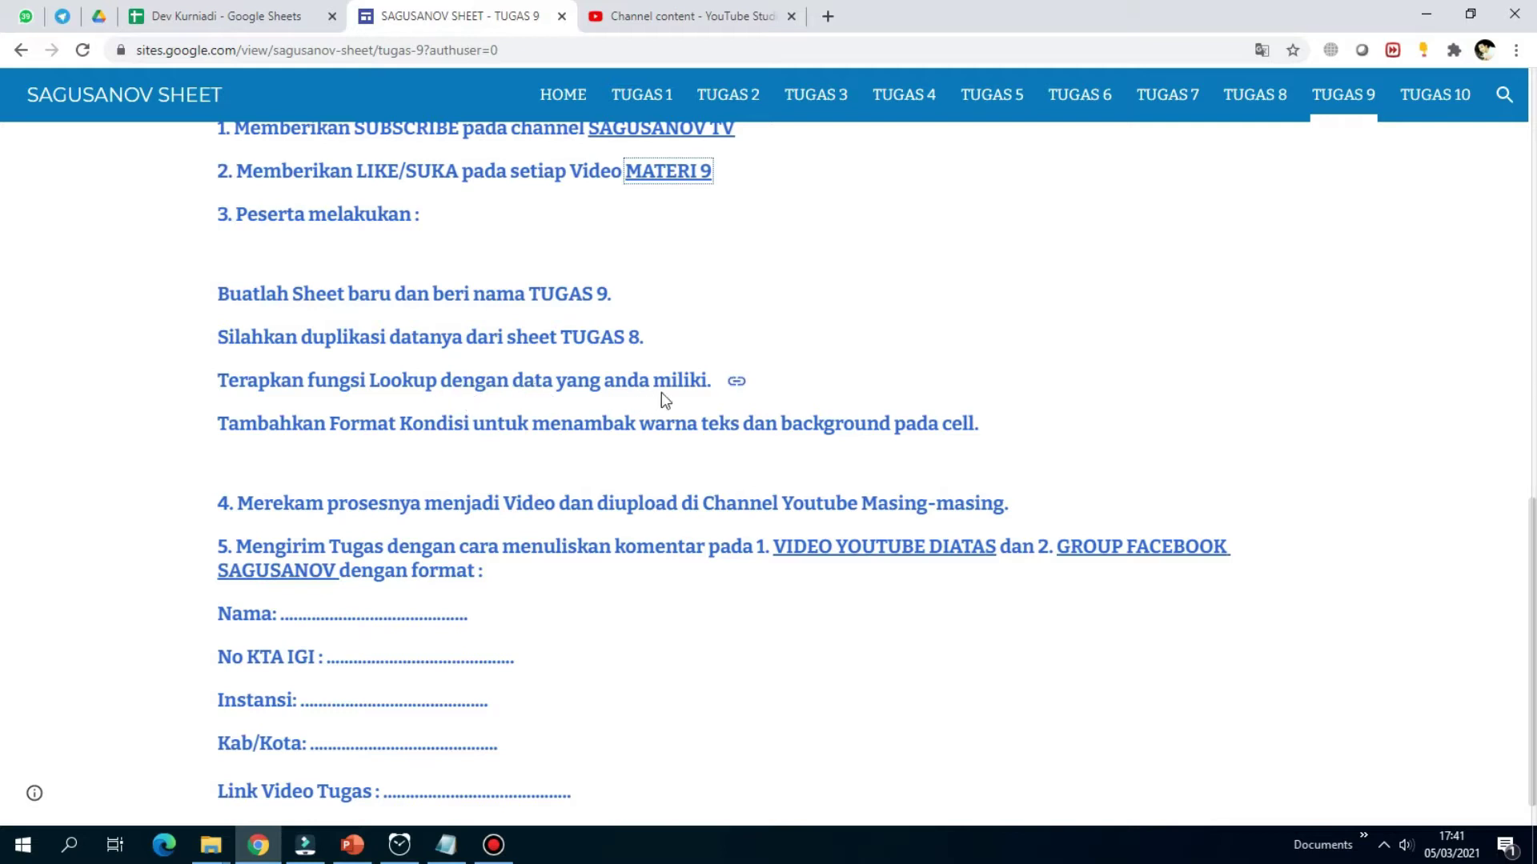
{"action": "left_click", "coordinate": [253, 28]}
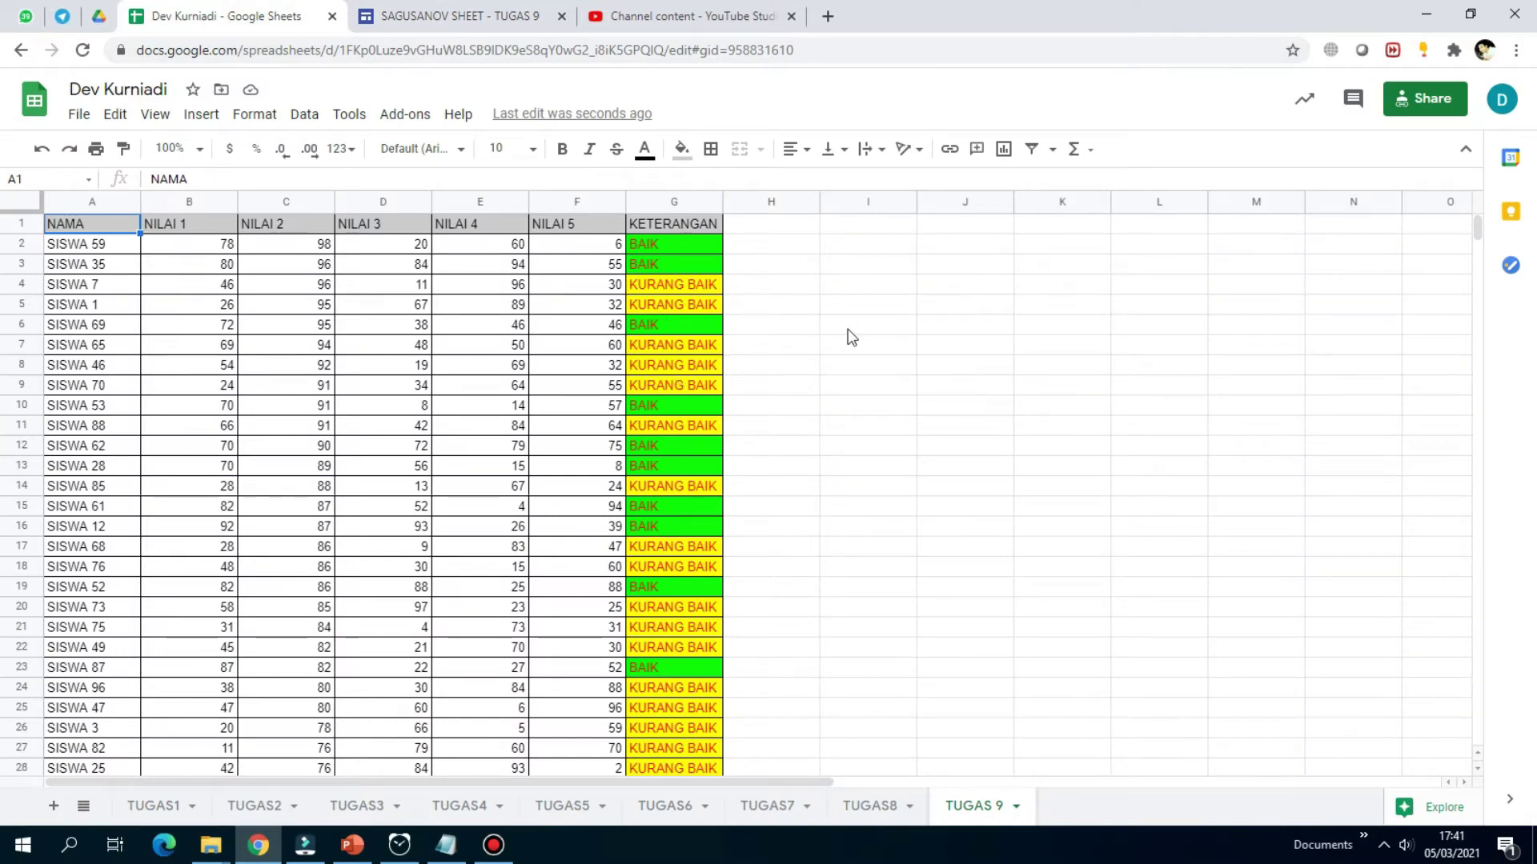
{"action": "left_click", "coordinate": [942, 286]}
{"action": "left_click", "coordinate": [940, 244]}
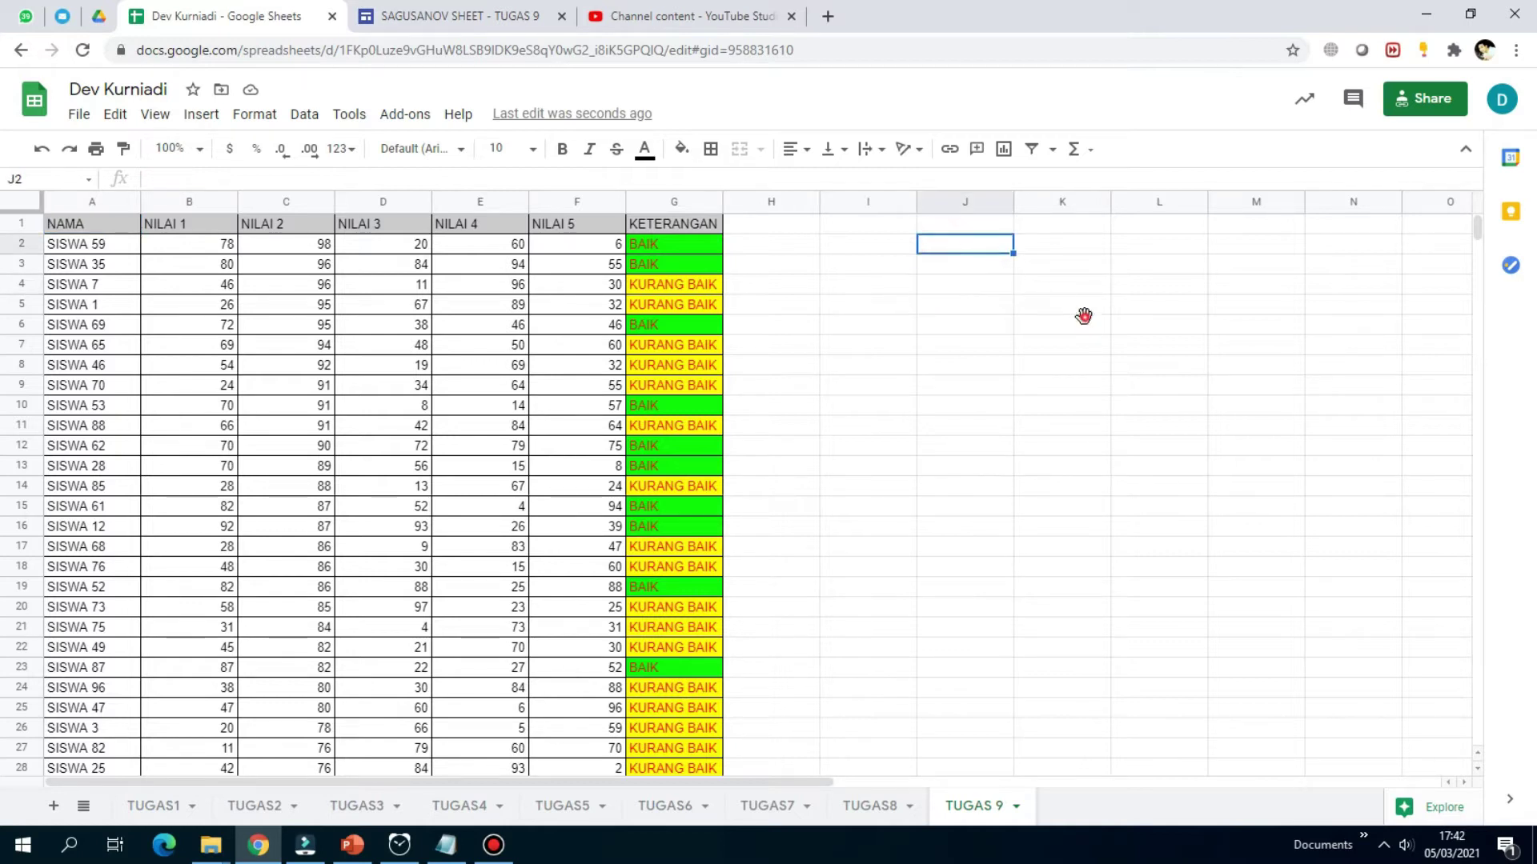
{"action": "left_click", "coordinate": [964, 226]}
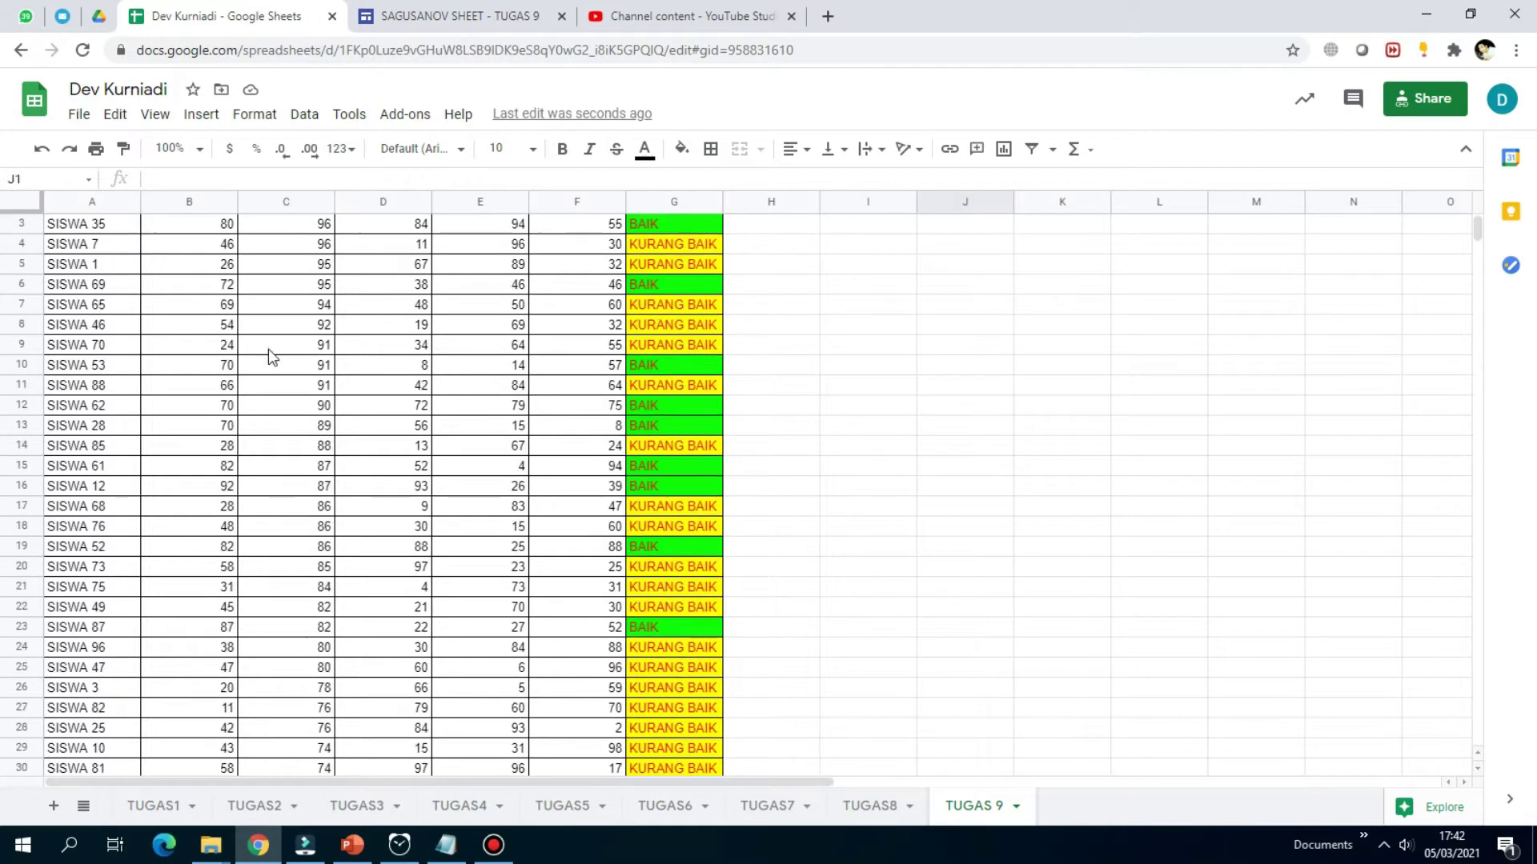
{"action": "scroll", "coordinate": [356, 377], "scroll_direction": "down", "scroll_amount": 3}
{"action": "scroll", "coordinate": [356, 376], "scroll_direction": "up", "scroll_amount": 3}
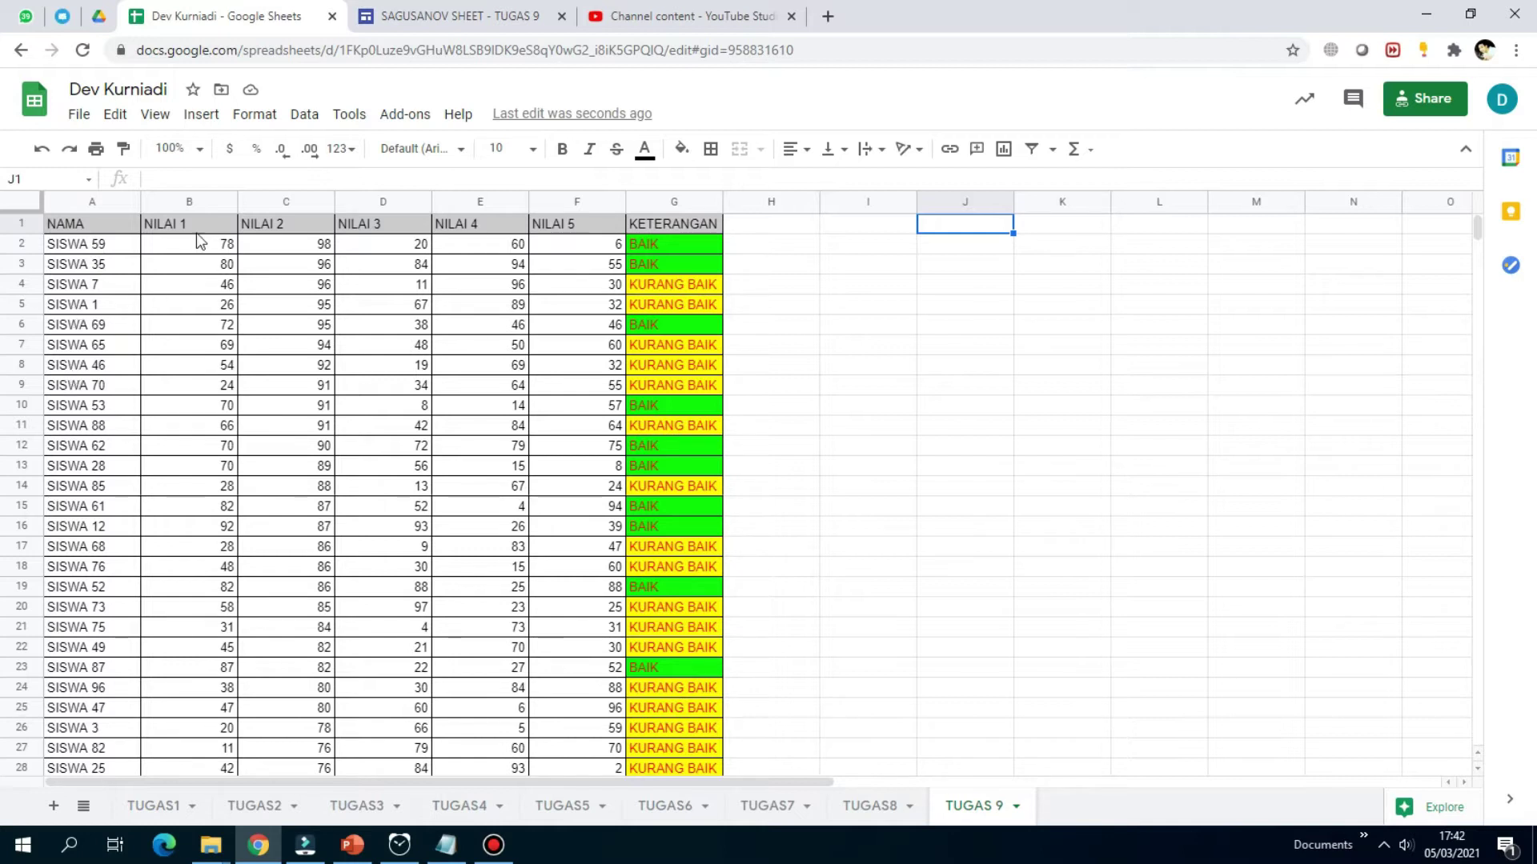
{"action": "left_click", "coordinate": [206, 287]}
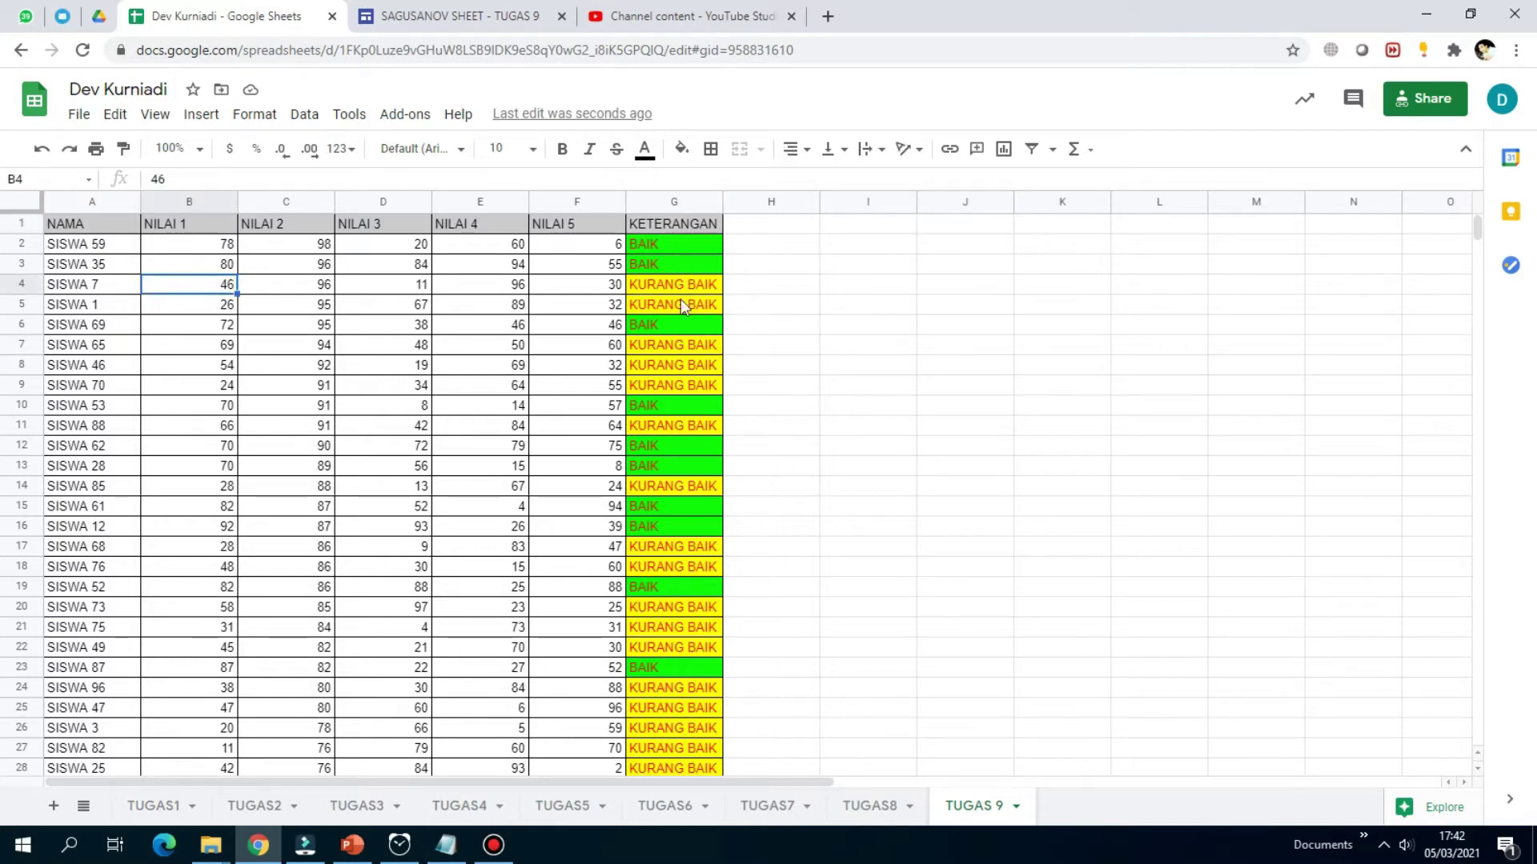
{"action": "left_click", "coordinate": [693, 328]}
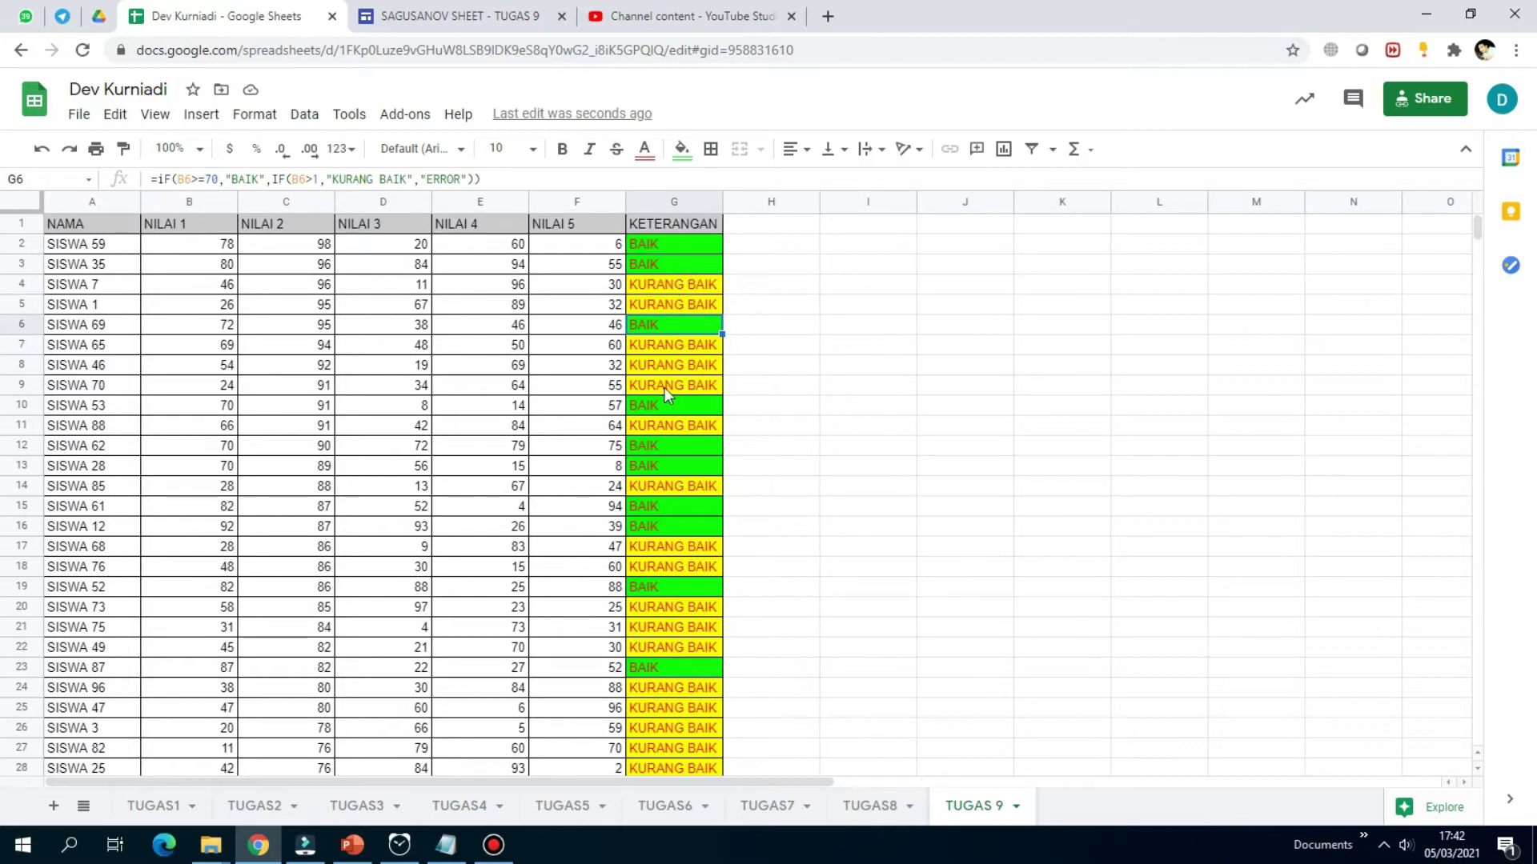
{"action": "left_click", "coordinate": [653, 249]}
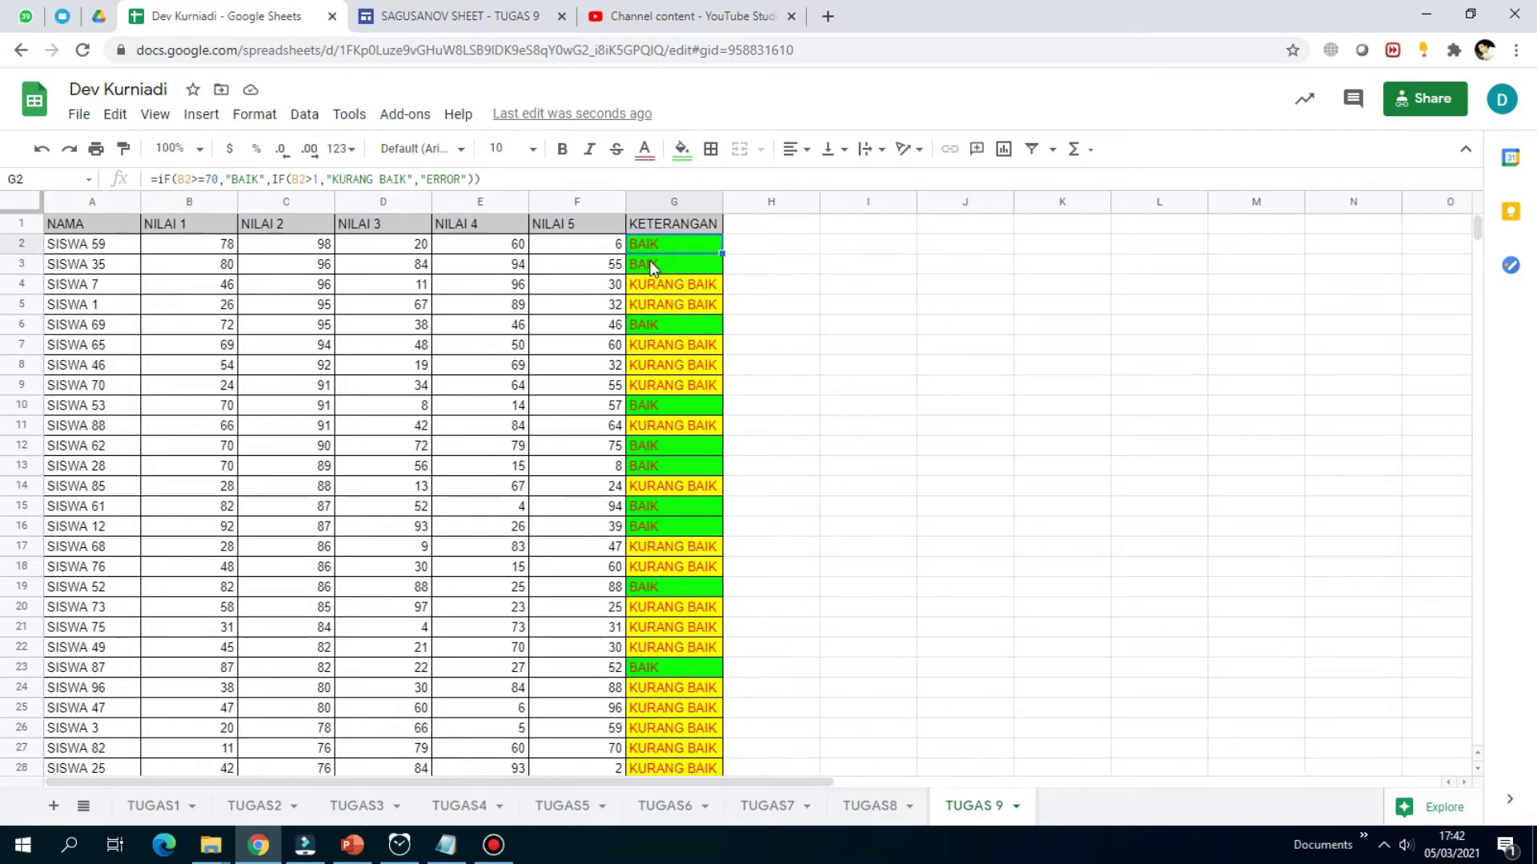
{"action": "left_click", "coordinate": [196, 248]}
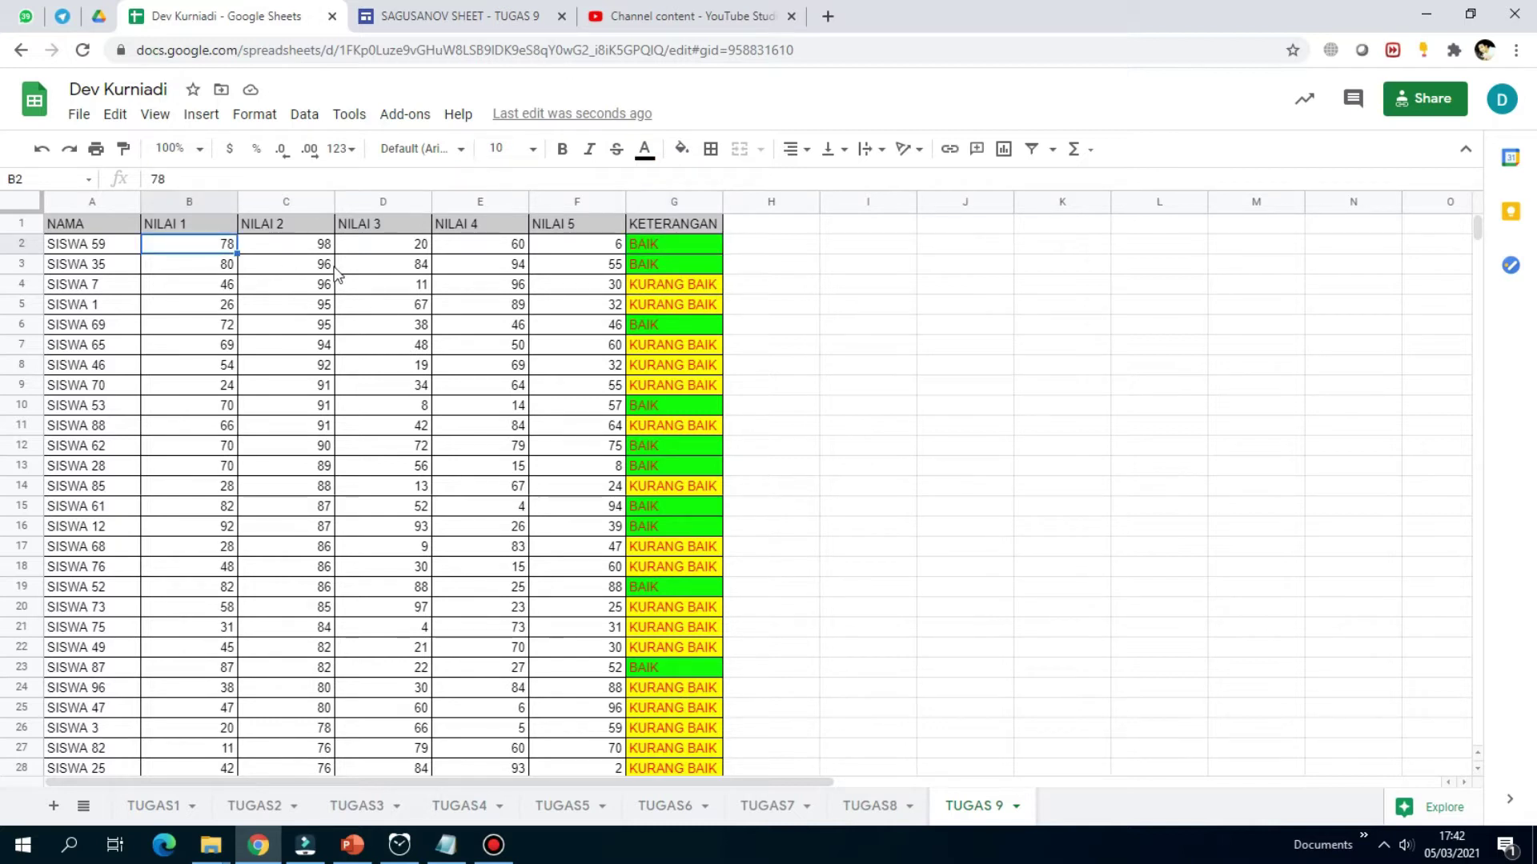
{"action": "left_click", "coordinate": [872, 345]}
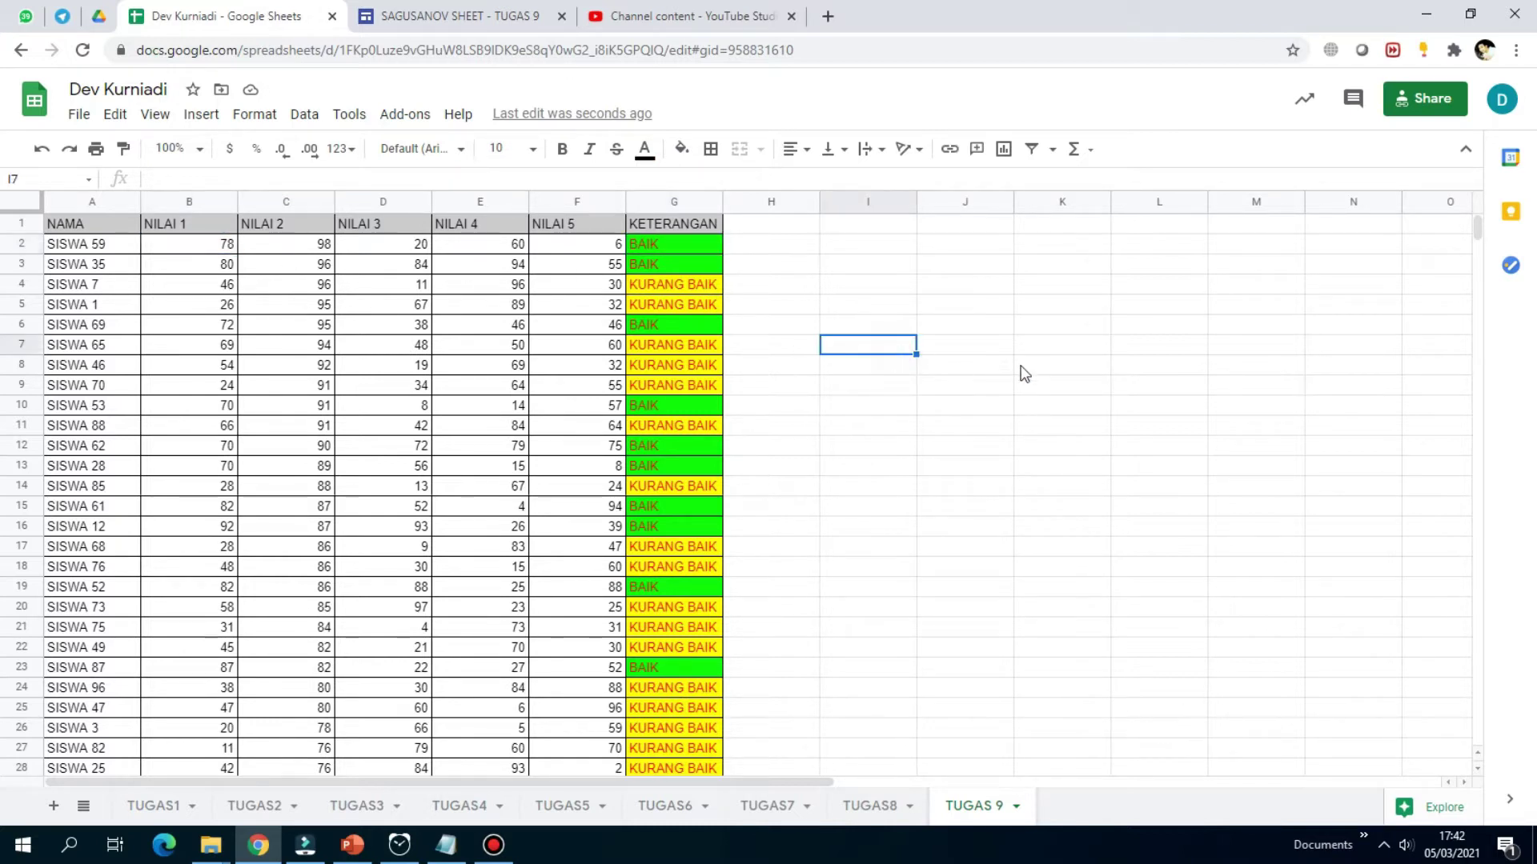
- Enter the headers NAMA, NILAI 1 and KETERANGAN in cells J1 to L1 of the TUGAS 9 sheet
{"action": "left_click", "coordinate": [991, 229]}
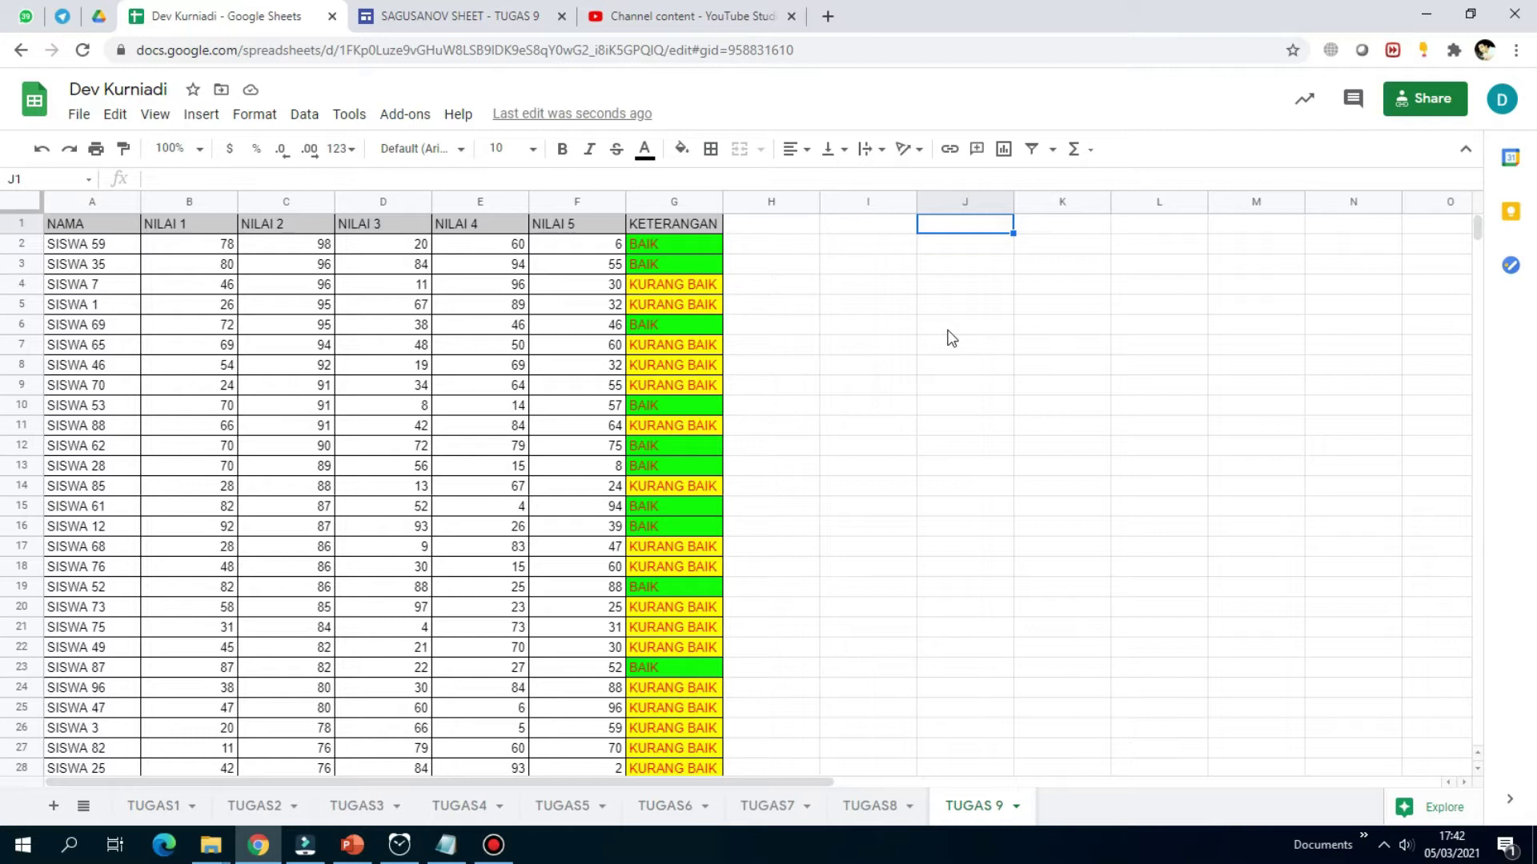
{"action": "type", "text": "NAMA"}
{"action": "key", "text": "Tab"}
{"action": "type", "text": "NILAI 1"}
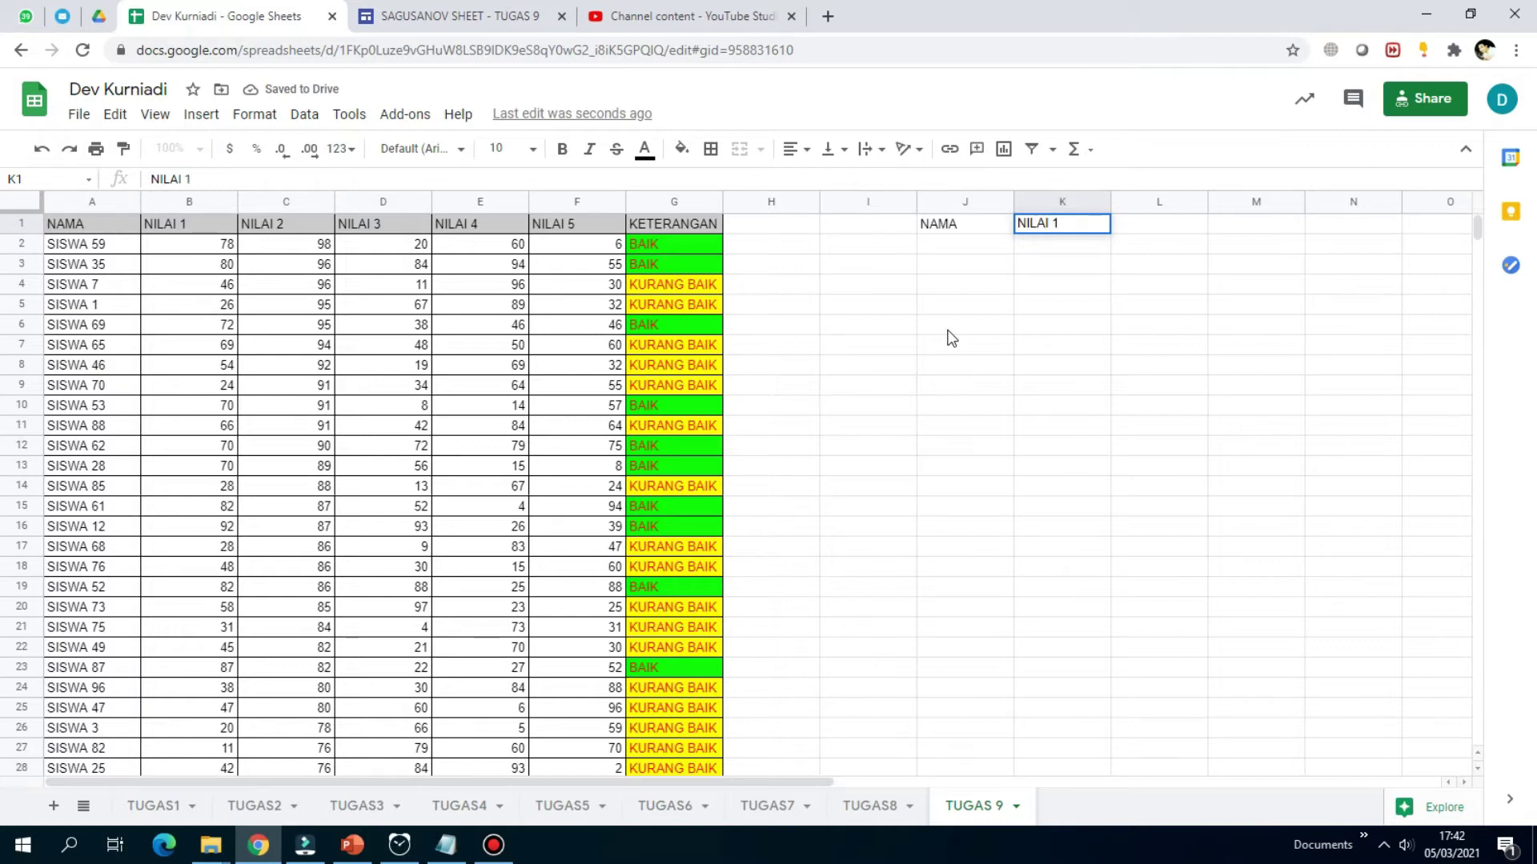
{"action": "key", "text": "Tab"}
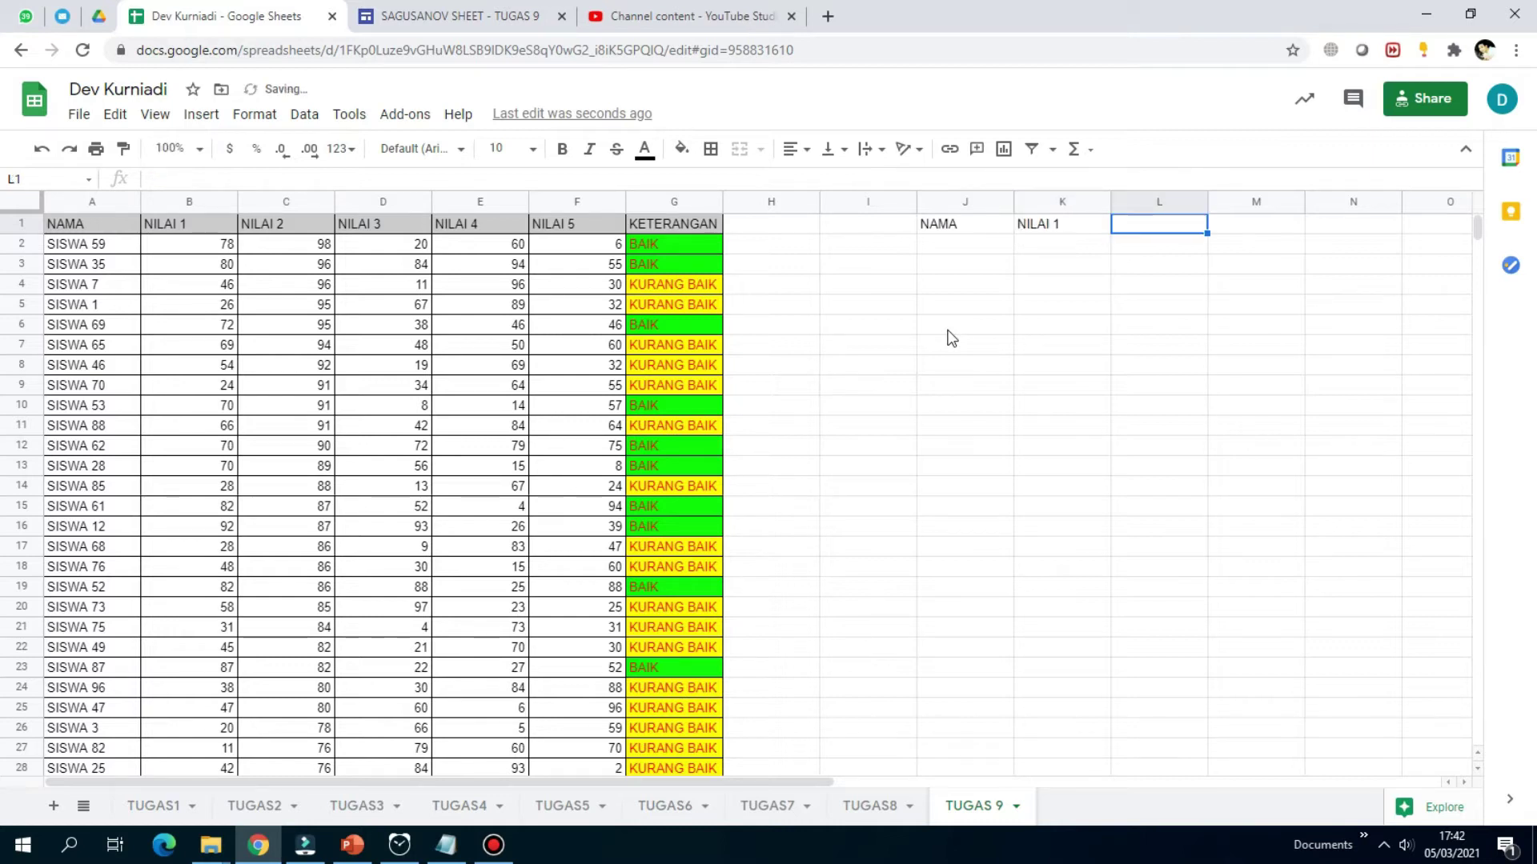
{"action": "type", "text": "KETERANGAN"}
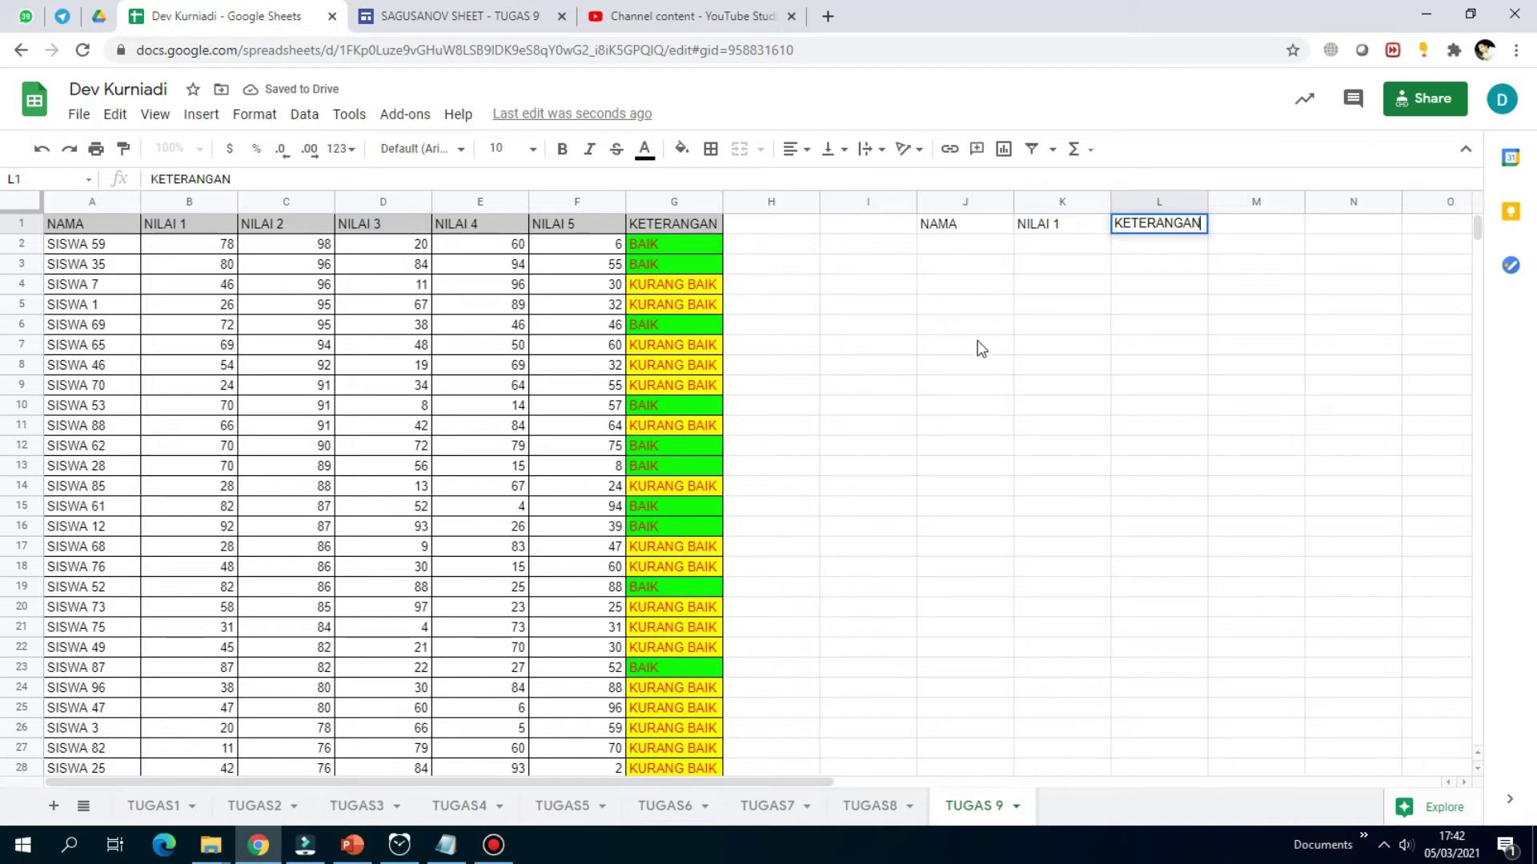
{"action": "left_click", "coordinate": [1021, 344]}
{"action": "left_click", "coordinate": [981, 327]}
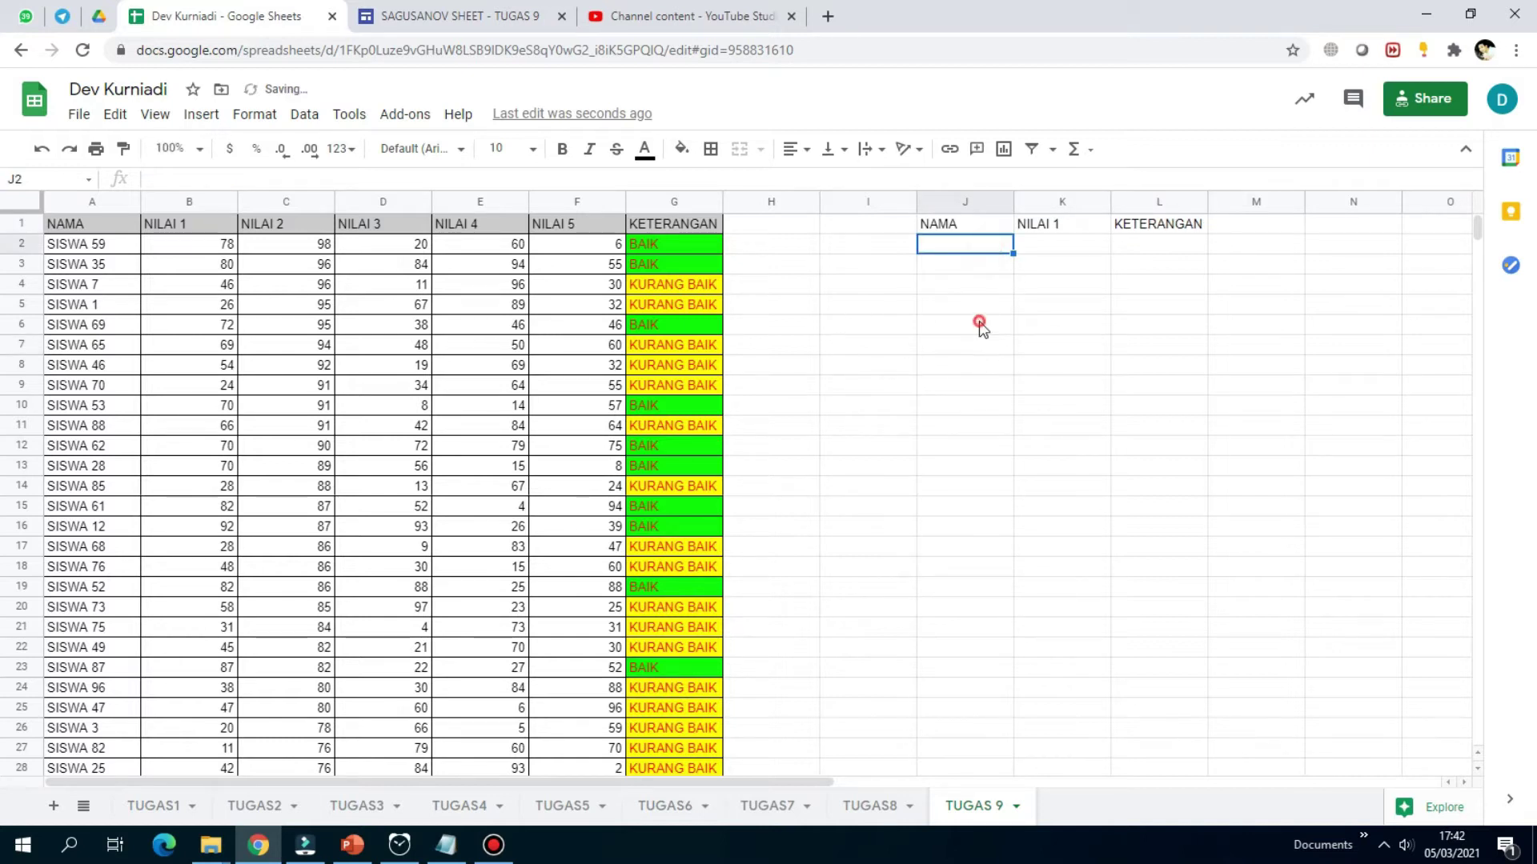
- Apply all borders to the range J1:L12
{"action": "left_click", "coordinate": [945, 228]}
{"action": "left_click_drag", "start_coordinate": [945, 232], "coordinate": [1162, 452]}
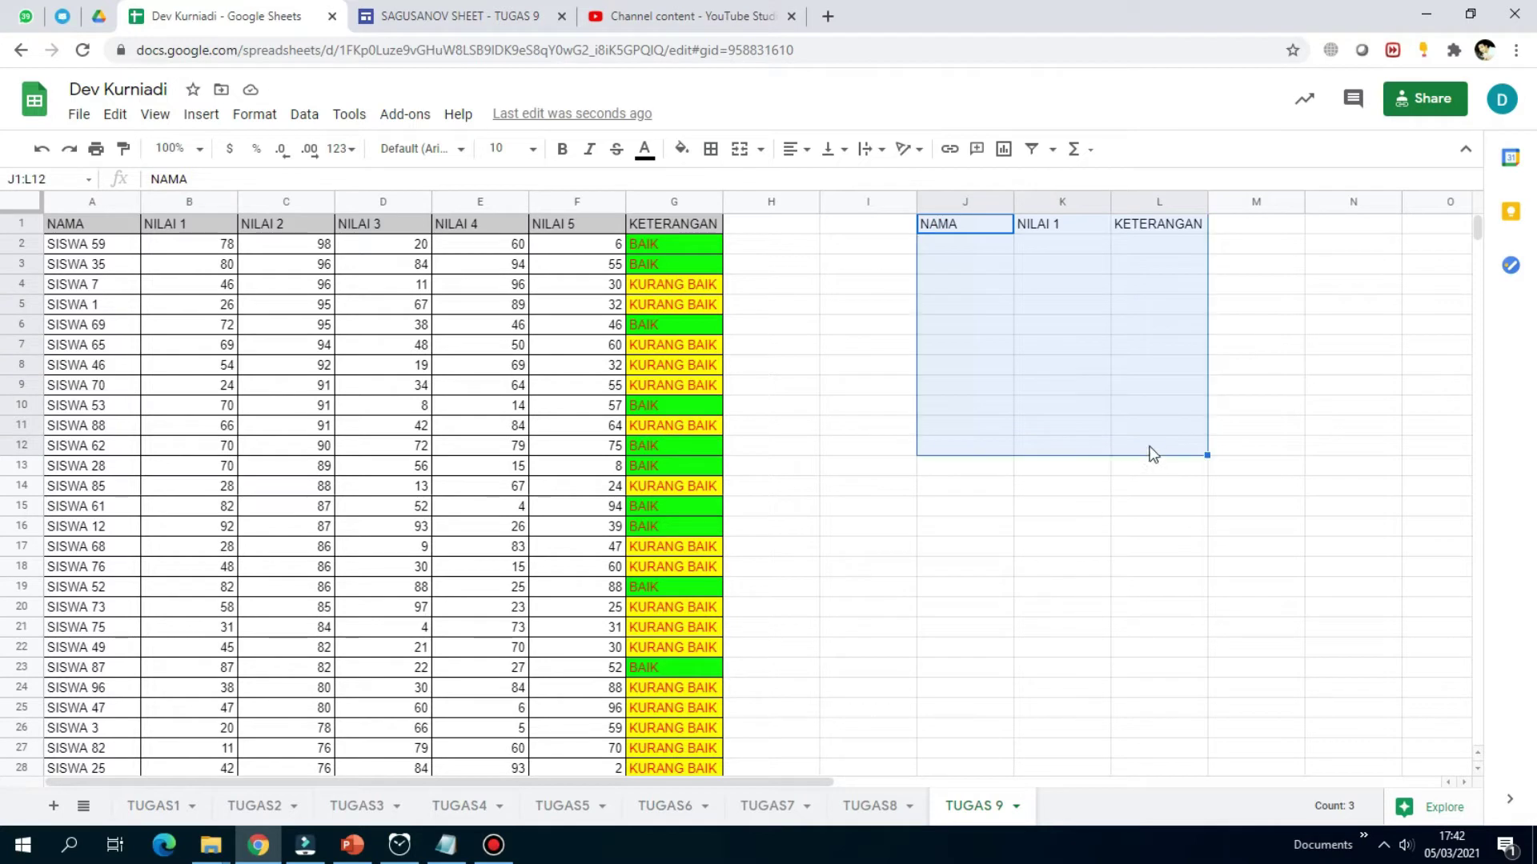
{"action": "left_click", "coordinate": [709, 150]}
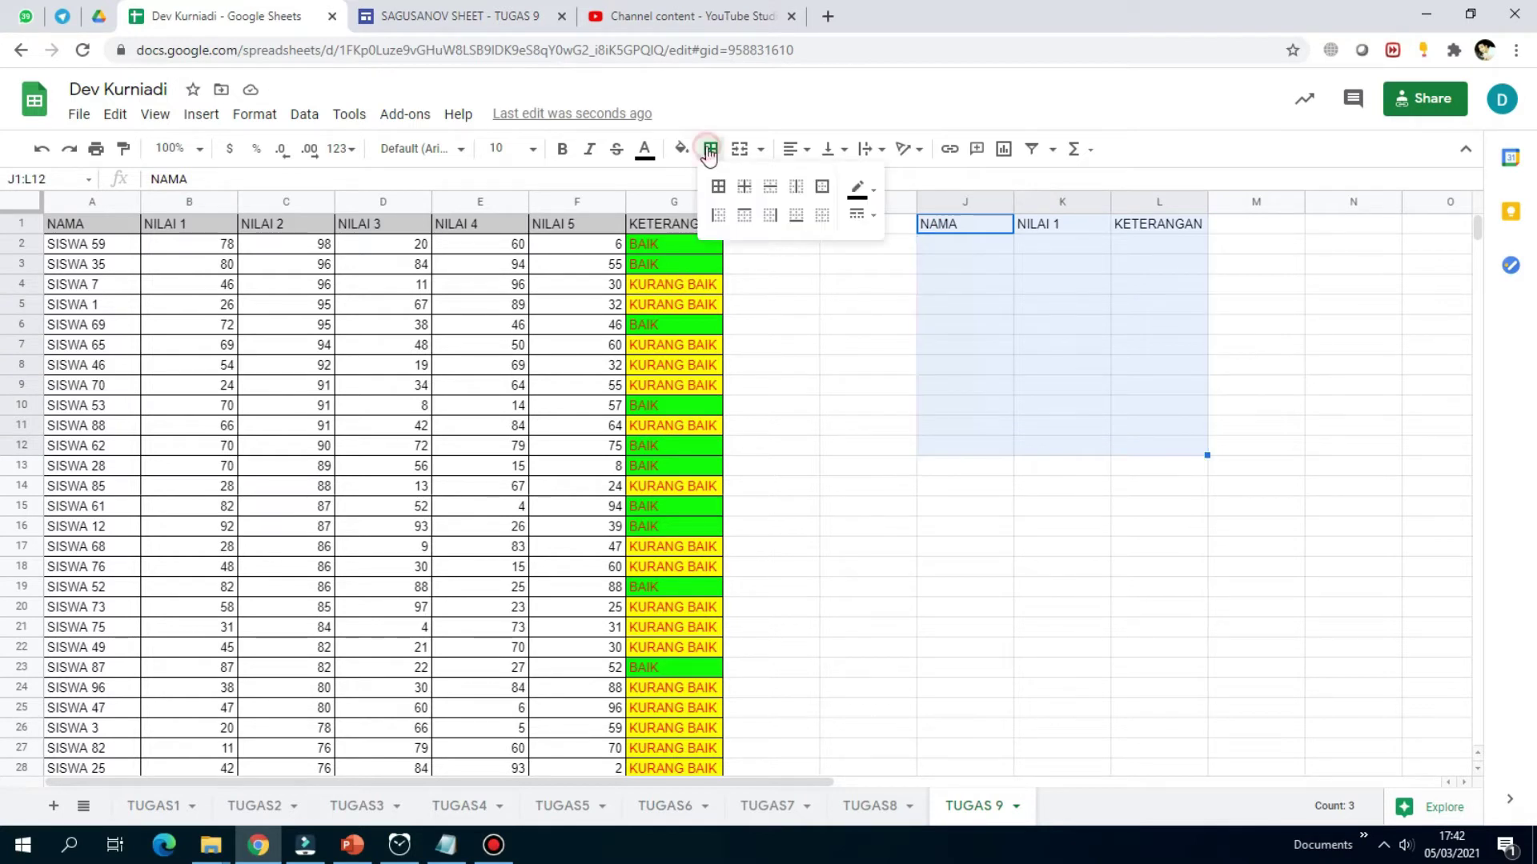
{"action": "left_click", "coordinate": [718, 186]}
{"action": "left_click", "coordinate": [1070, 506]}
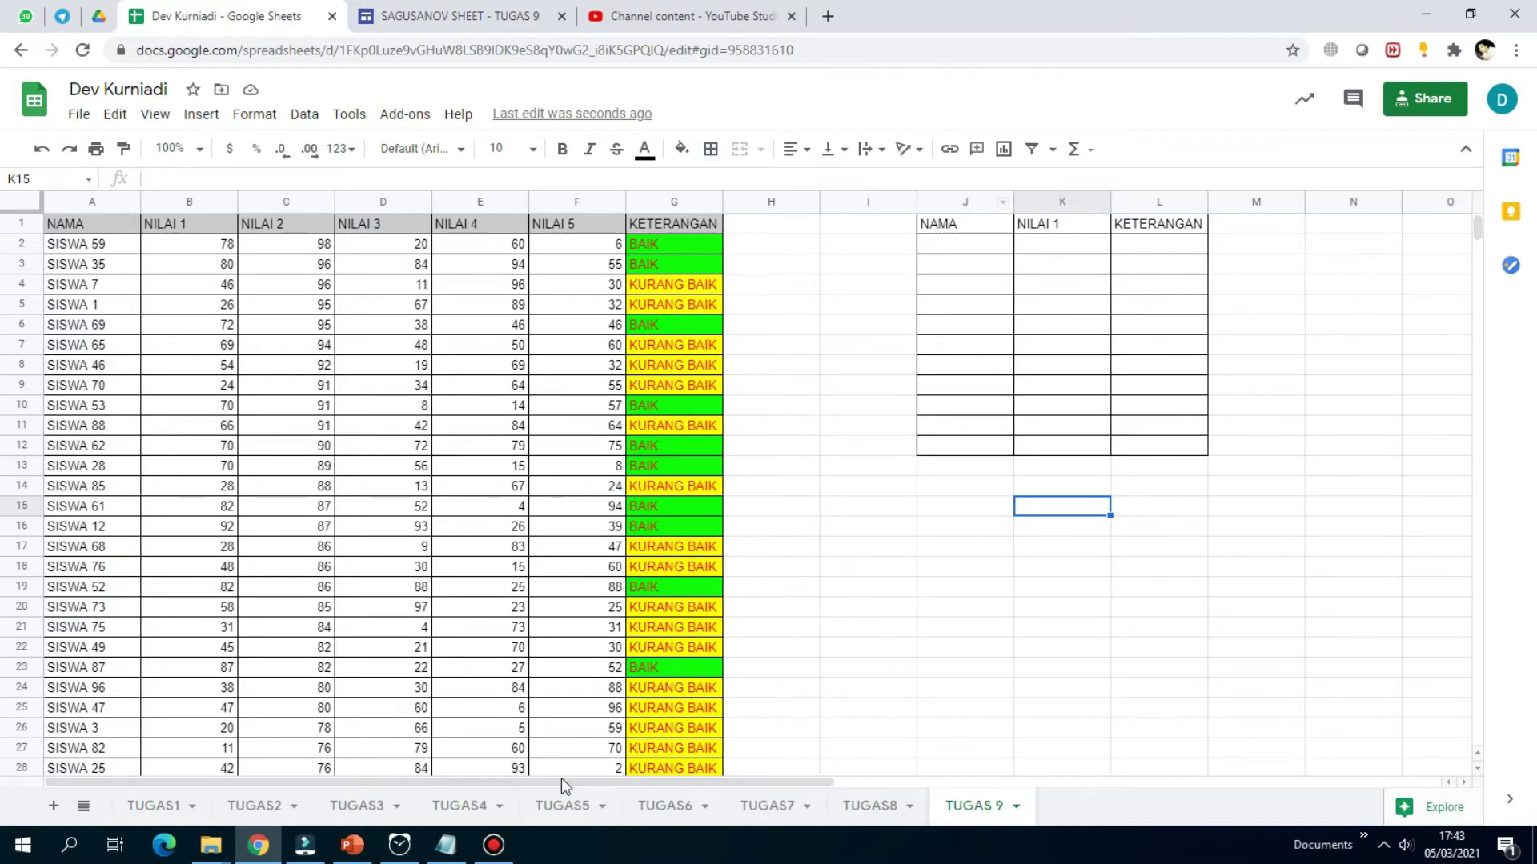
- Check the Lookup instruction on the assignment page and review the empty NAMA, NILAI 1 and KETERANGAN cells in row 2 of the new table
{"action": "left_click", "coordinate": [426, 14]}
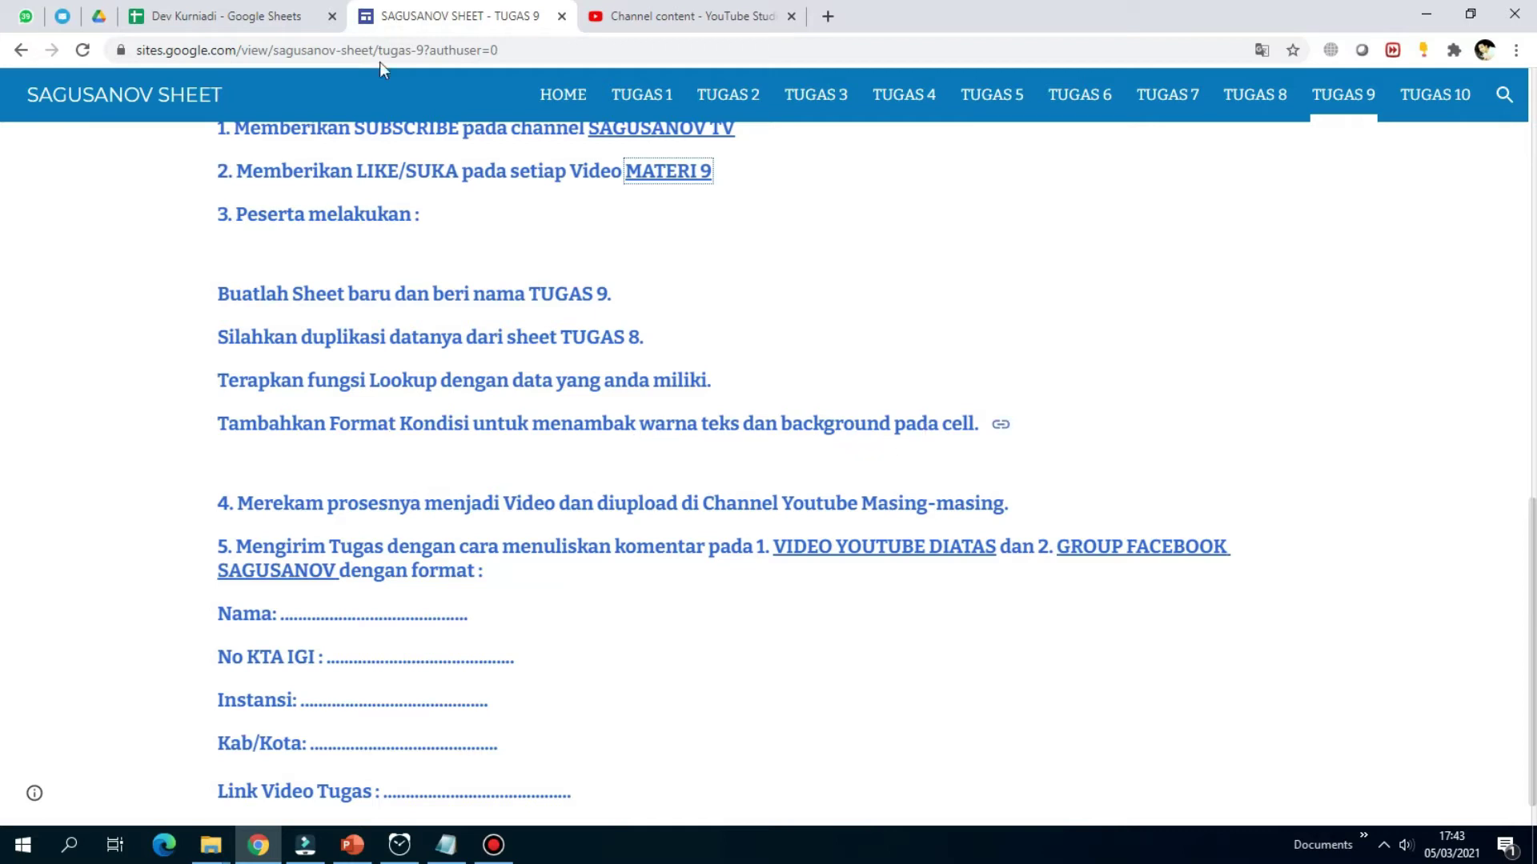
{"action": "left_click", "coordinate": [264, 16]}
{"action": "left_click", "coordinate": [952, 251]}
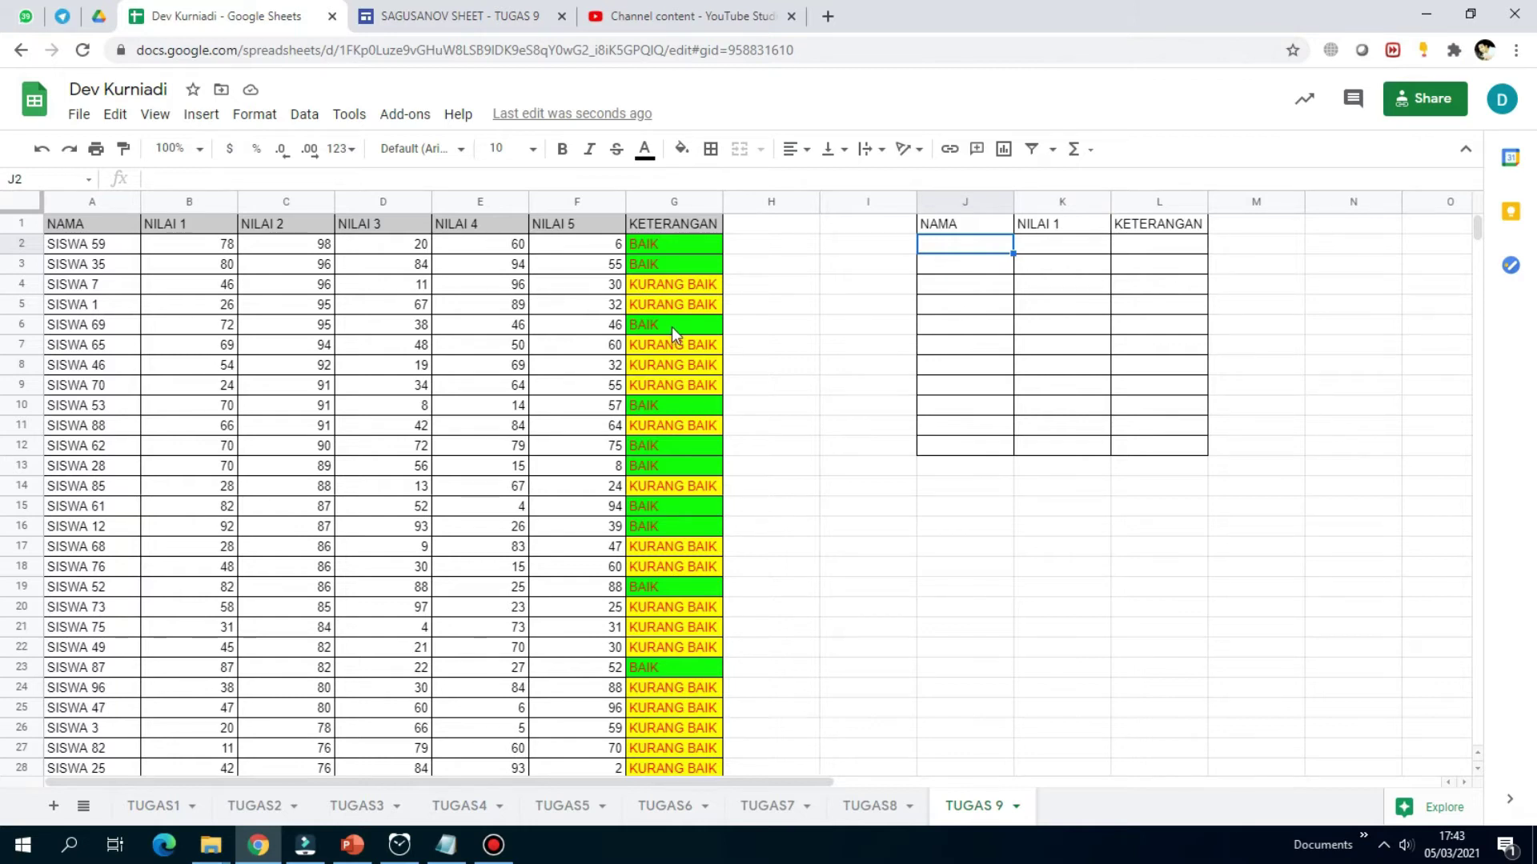
{"action": "left_click", "coordinate": [1067, 244]}
{"action": "left_click", "coordinate": [997, 290]}
{"action": "left_click", "coordinate": [1041, 234]}
{"action": "left_click", "coordinate": [1049, 245]}
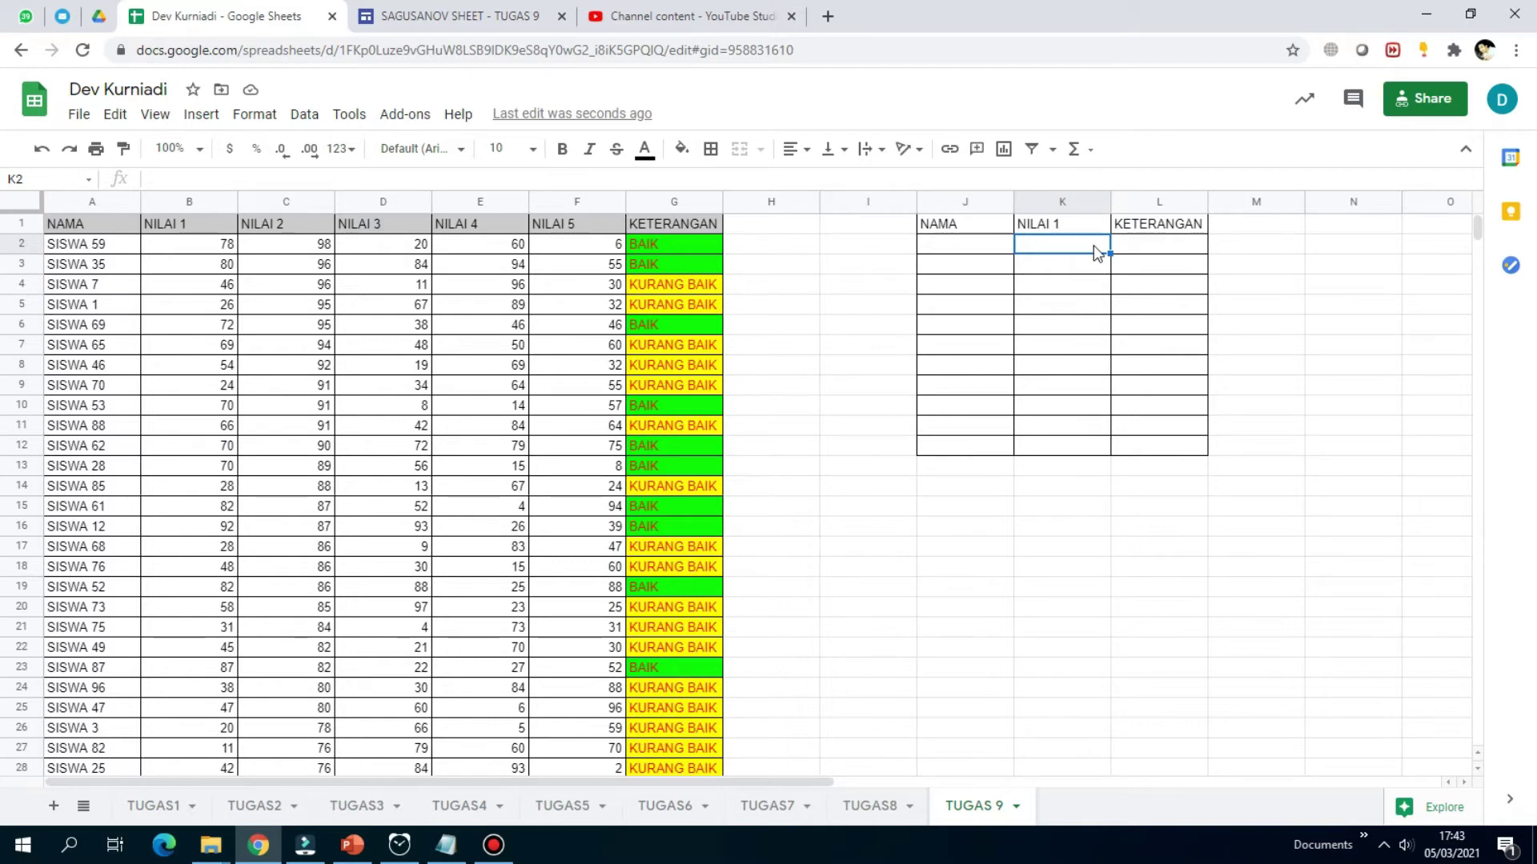
{"action": "left_click", "coordinate": [964, 247]}
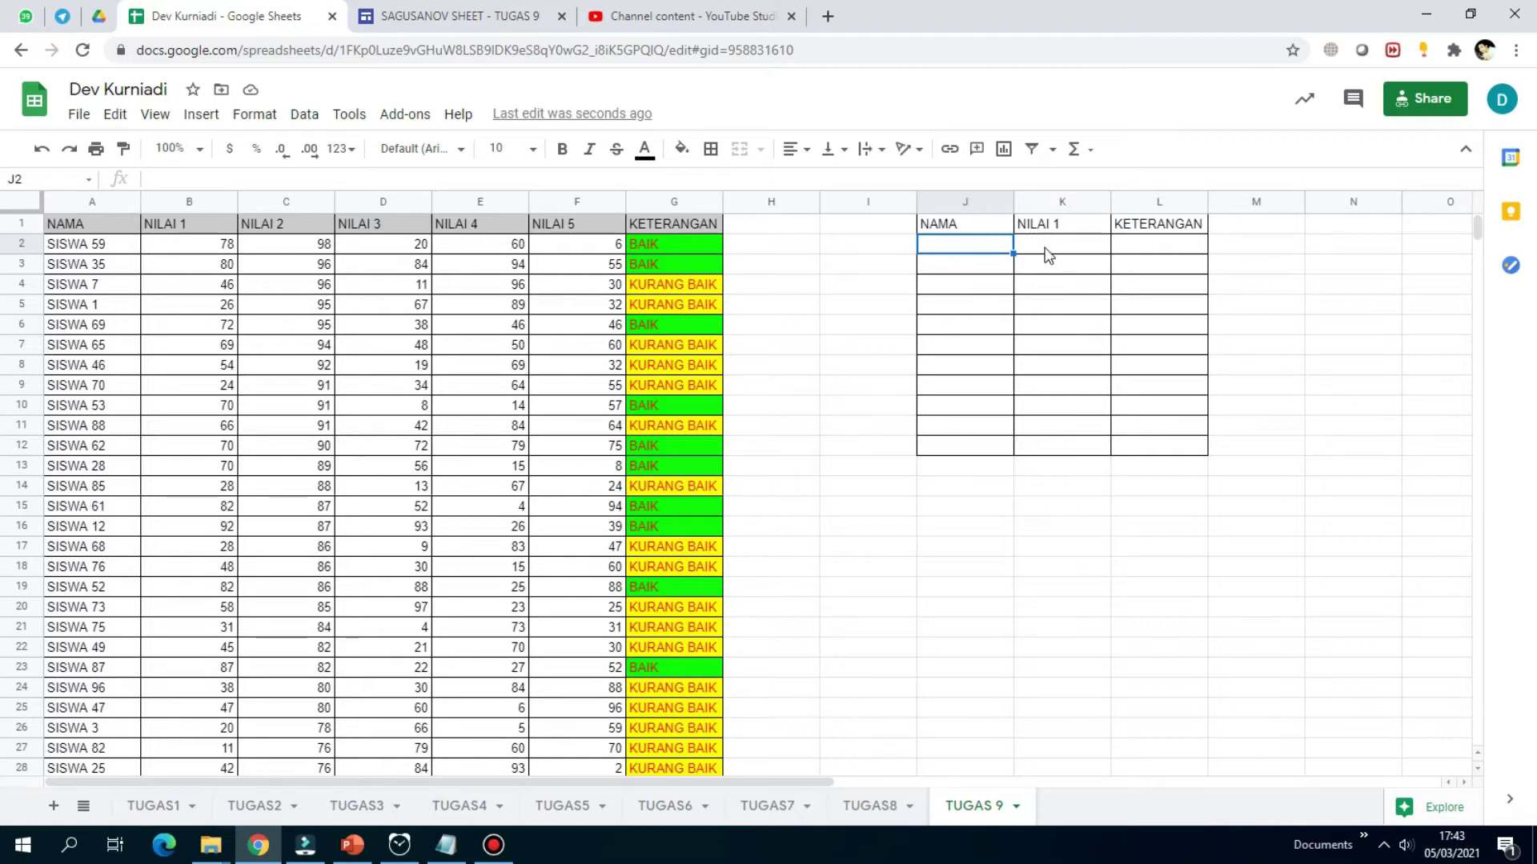
{"action": "left_click", "coordinate": [1075, 244]}
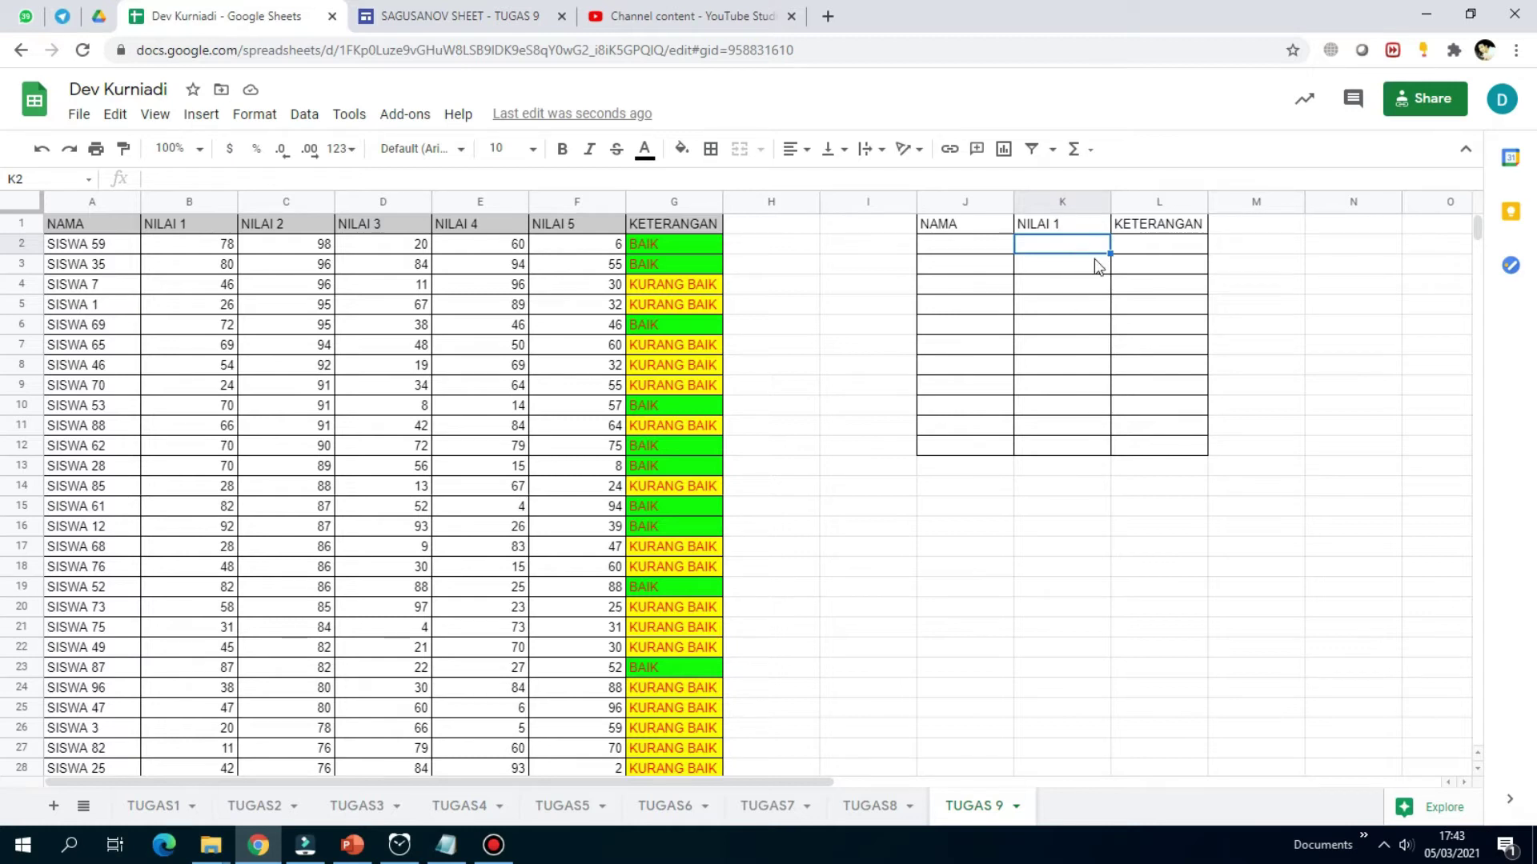
{"action": "left_click", "coordinate": [1173, 248]}
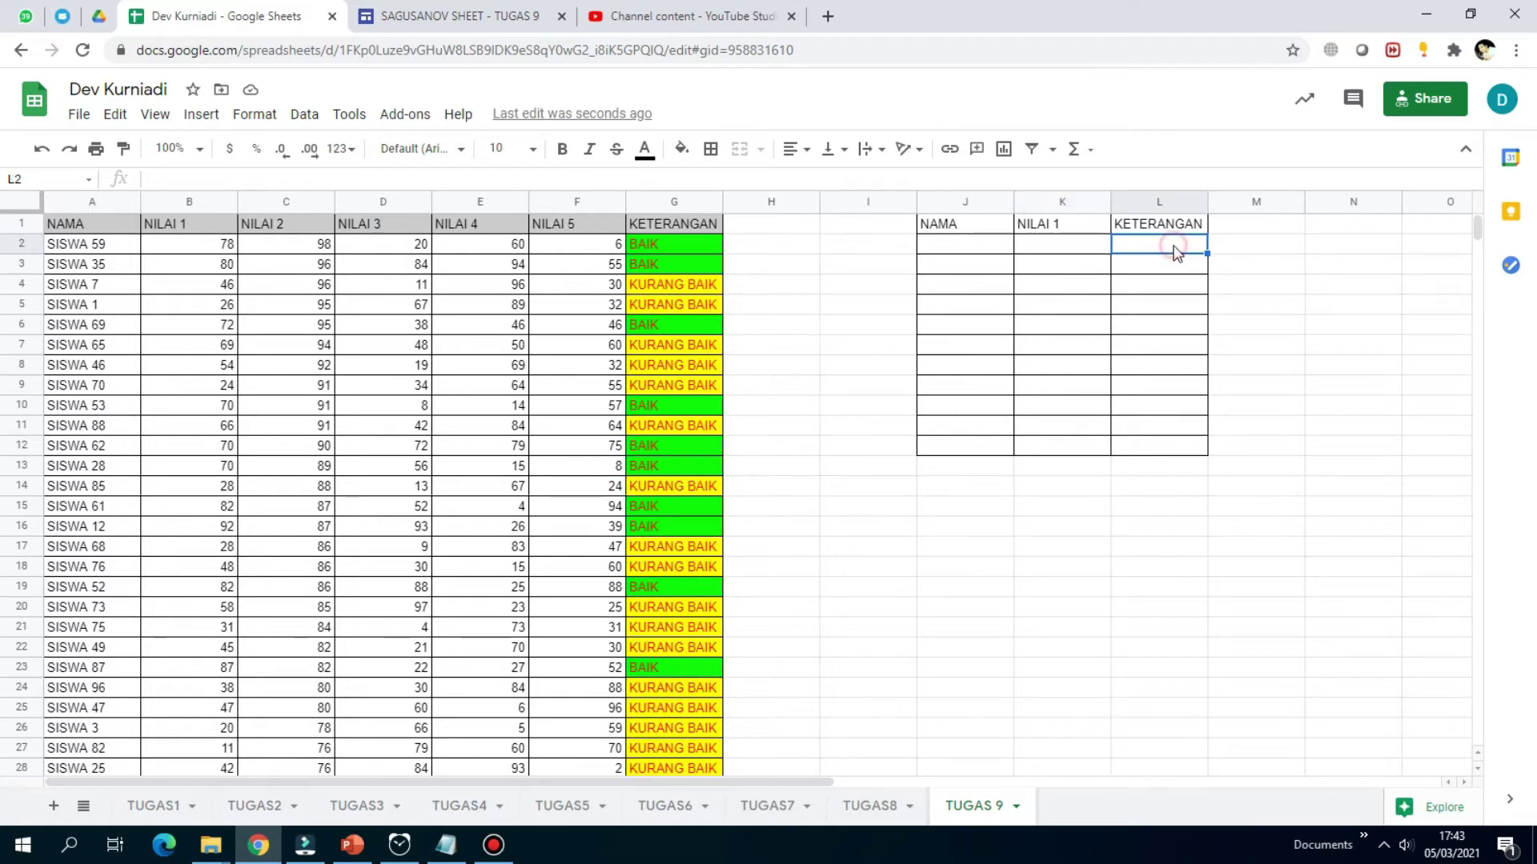
- Start a VLOOKUP formula in cell K2 with J2 as the search key
{"action": "left_click", "coordinate": [1038, 250]}
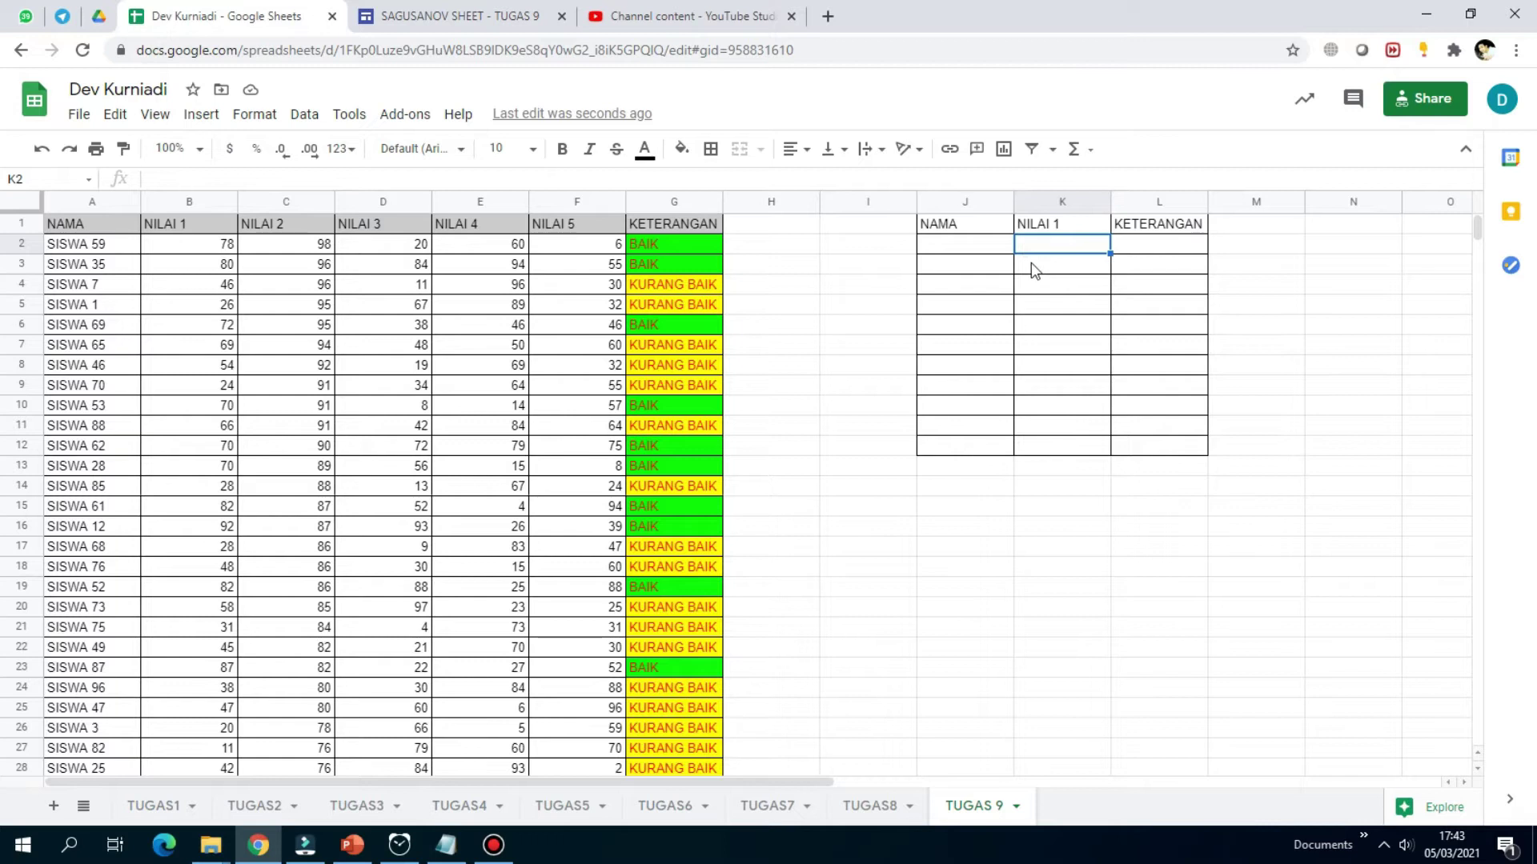
{"action": "type", "text": "="}
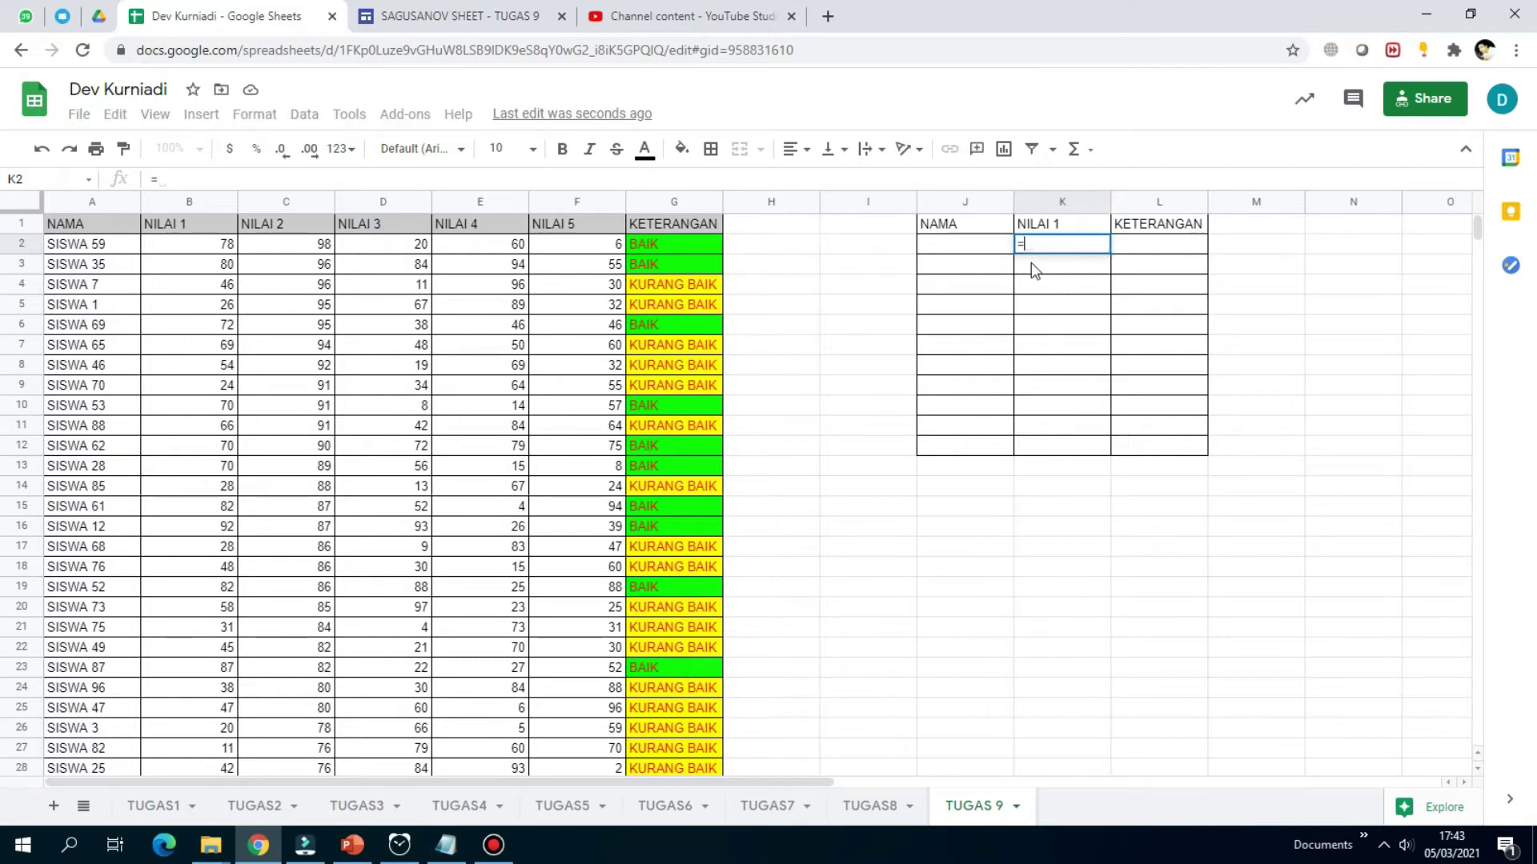
{"action": "type", "text": "V"}
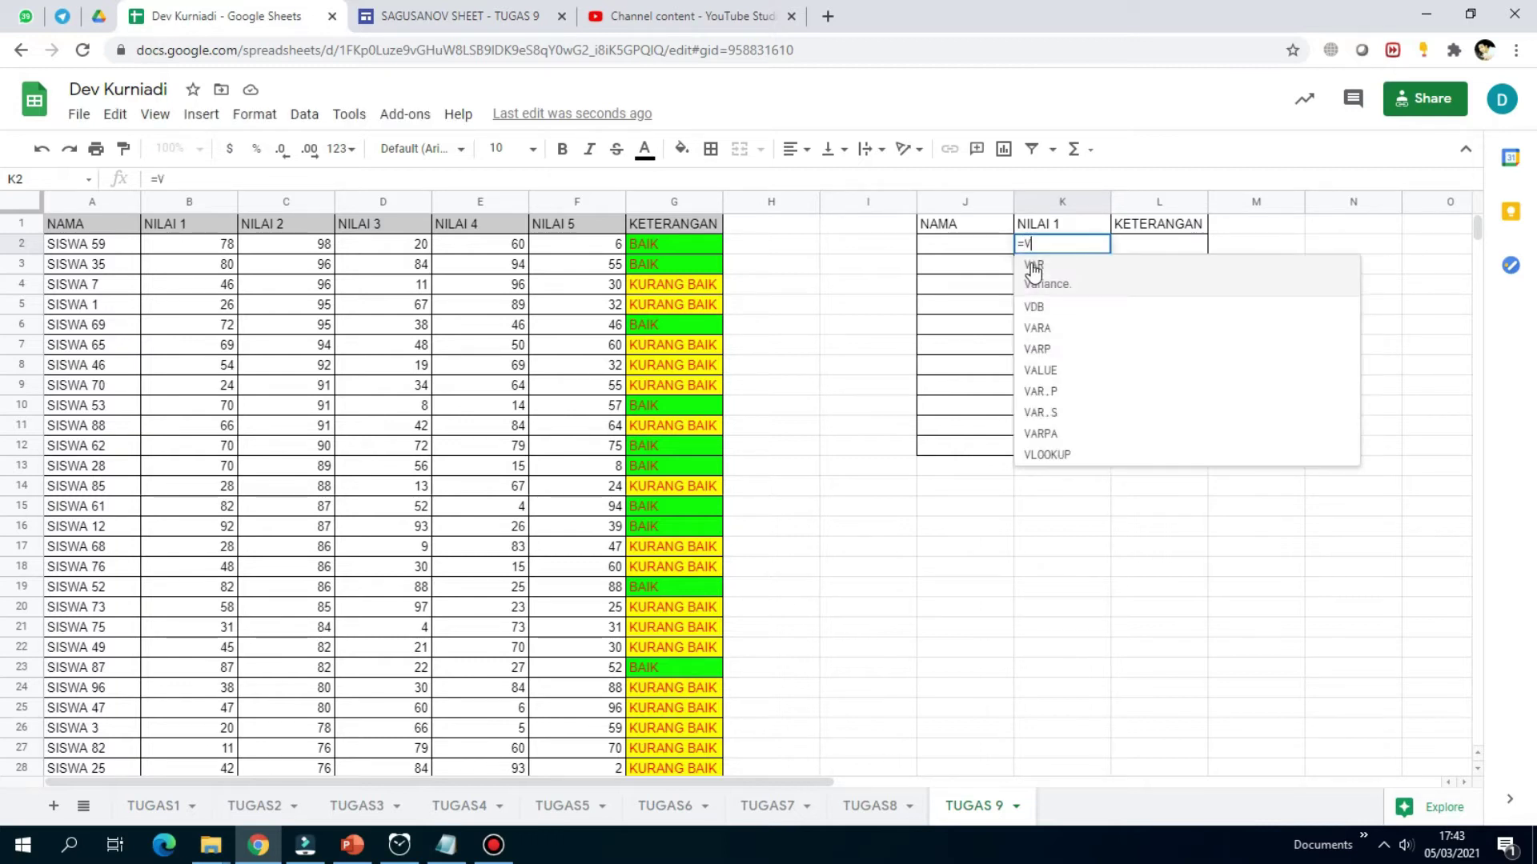
{"action": "type", "text": "LO"}
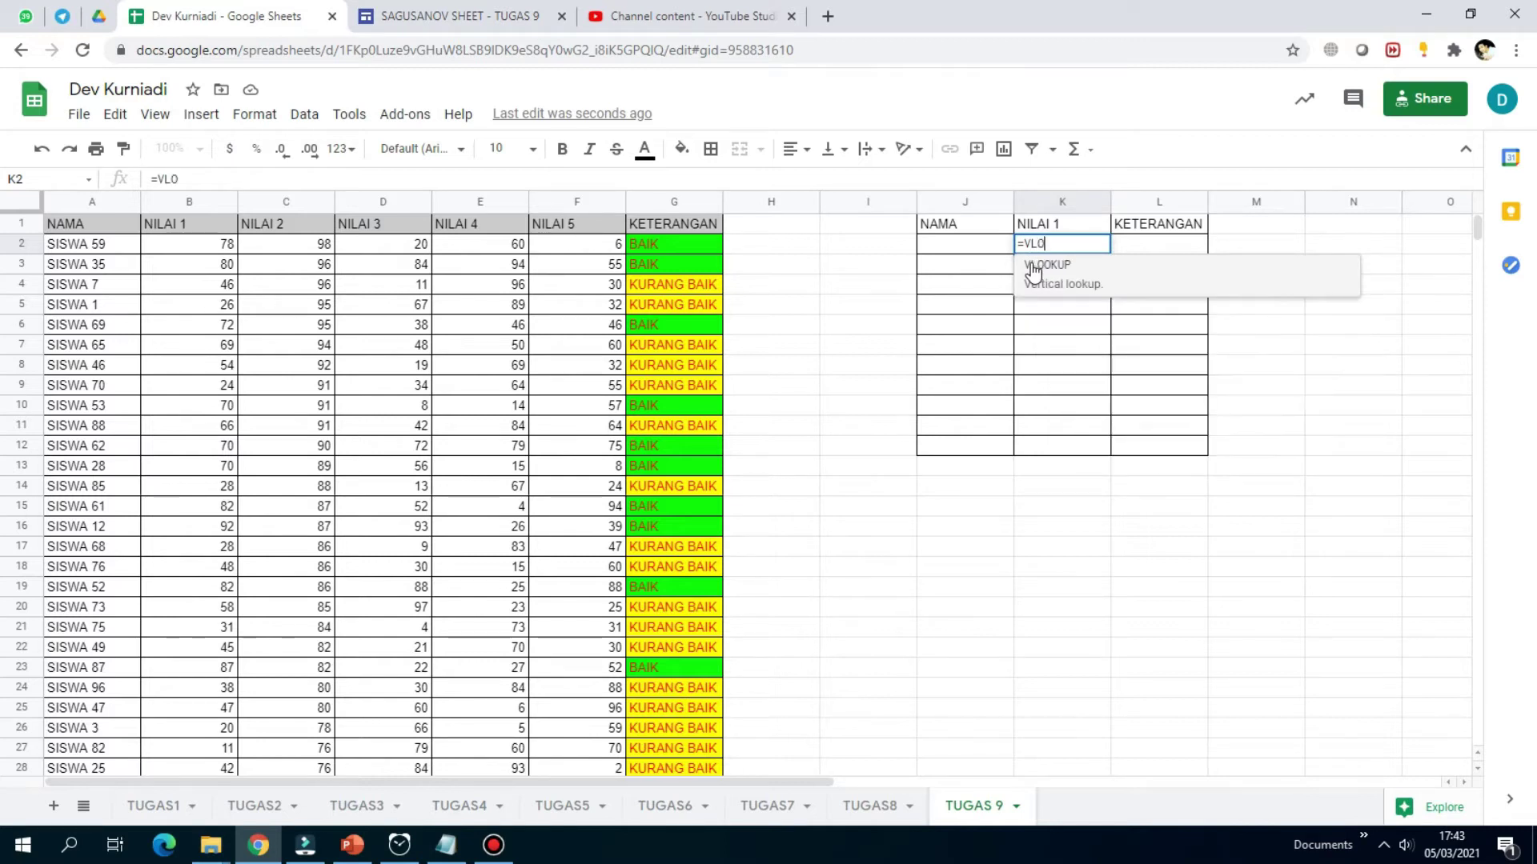
{"action": "left_click", "coordinate": [1032, 270]}
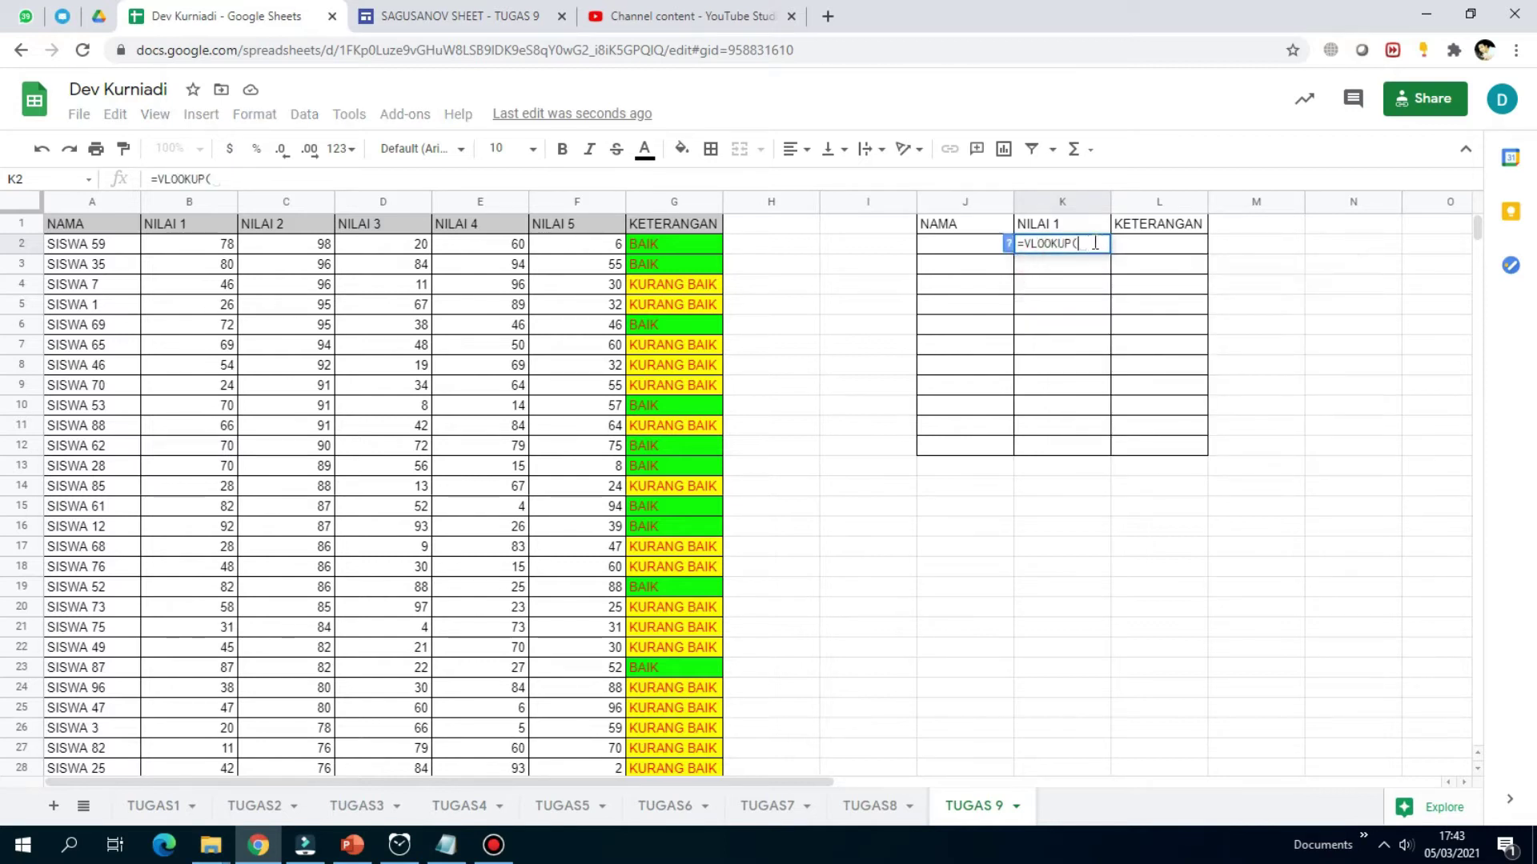
{"action": "left_click", "coordinate": [945, 243]}
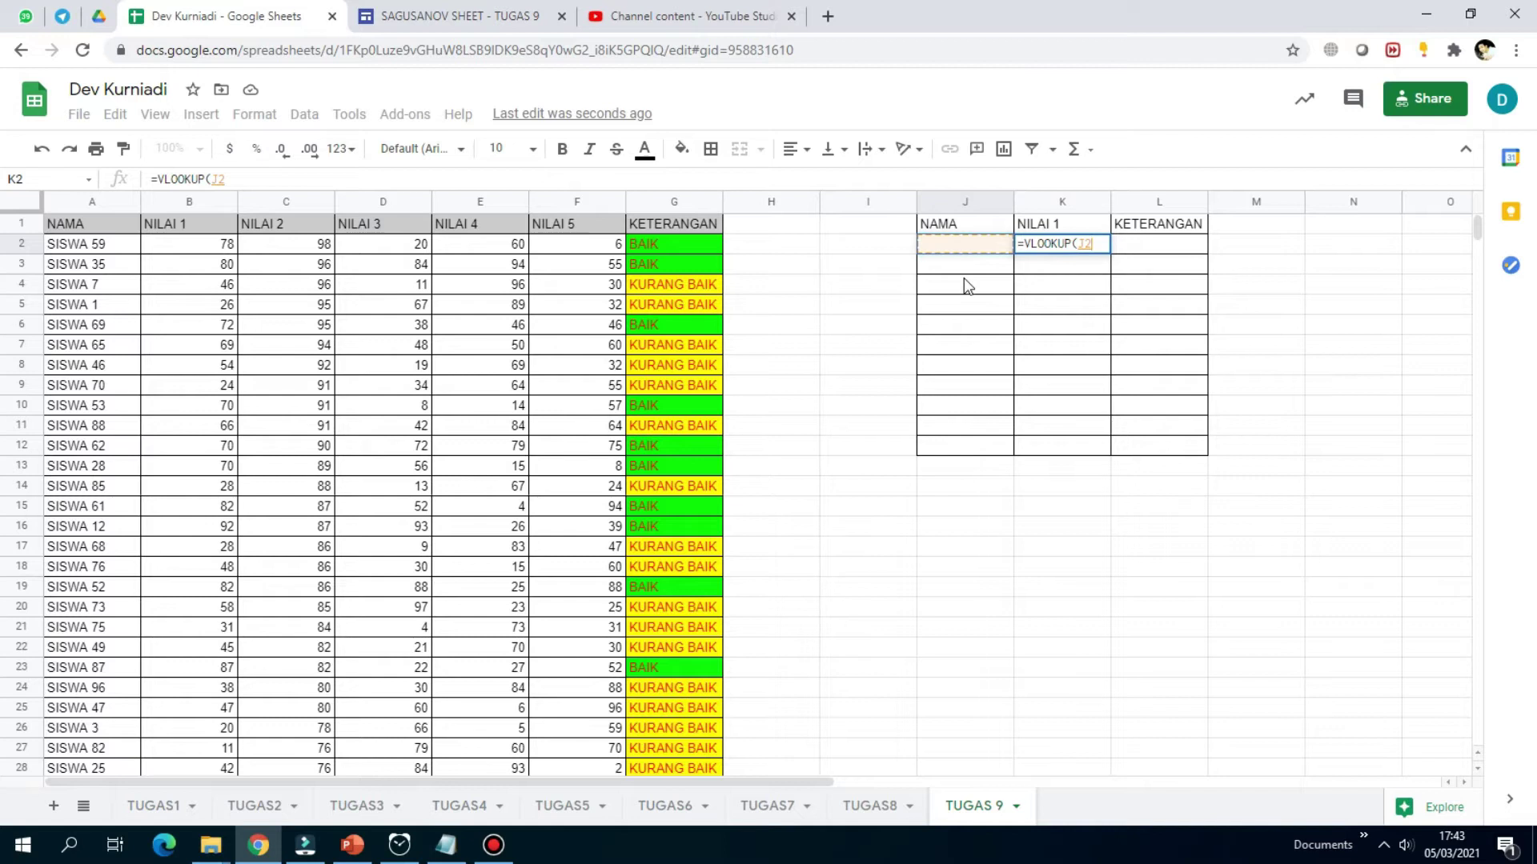
{"action": "type", "text": ";"}
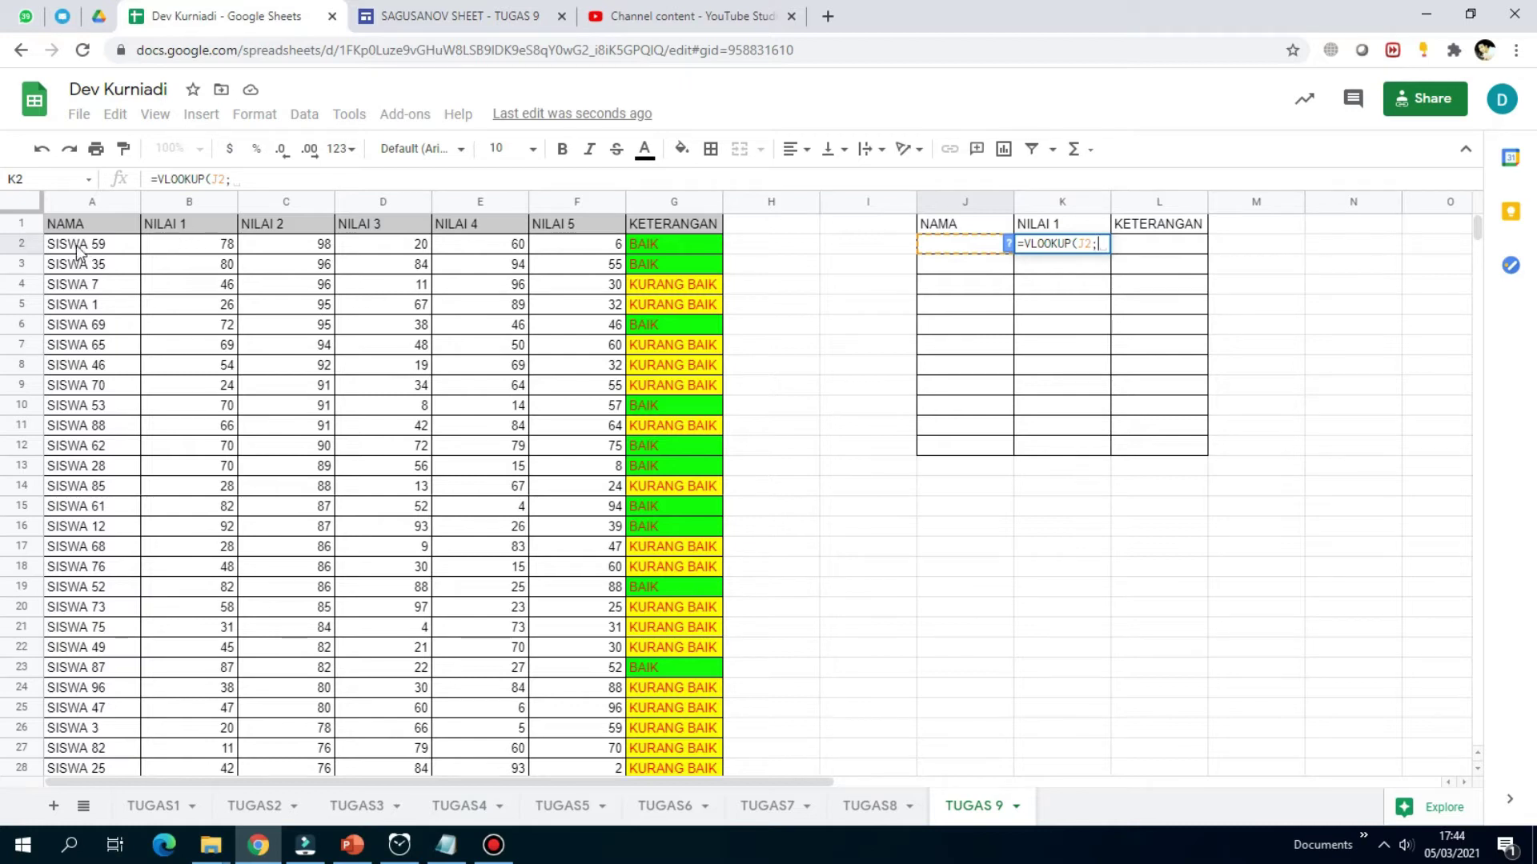
- Add the student data A2:G101 as the lookup range and make it absolute as $A$2:$G$101
{"action": "left_click_drag", "start_coordinate": [70, 248], "coordinate": [691, 438]}
{"action": "scroll", "coordinate": [440, 360], "scroll_direction": "up", "scroll_amount": 15}
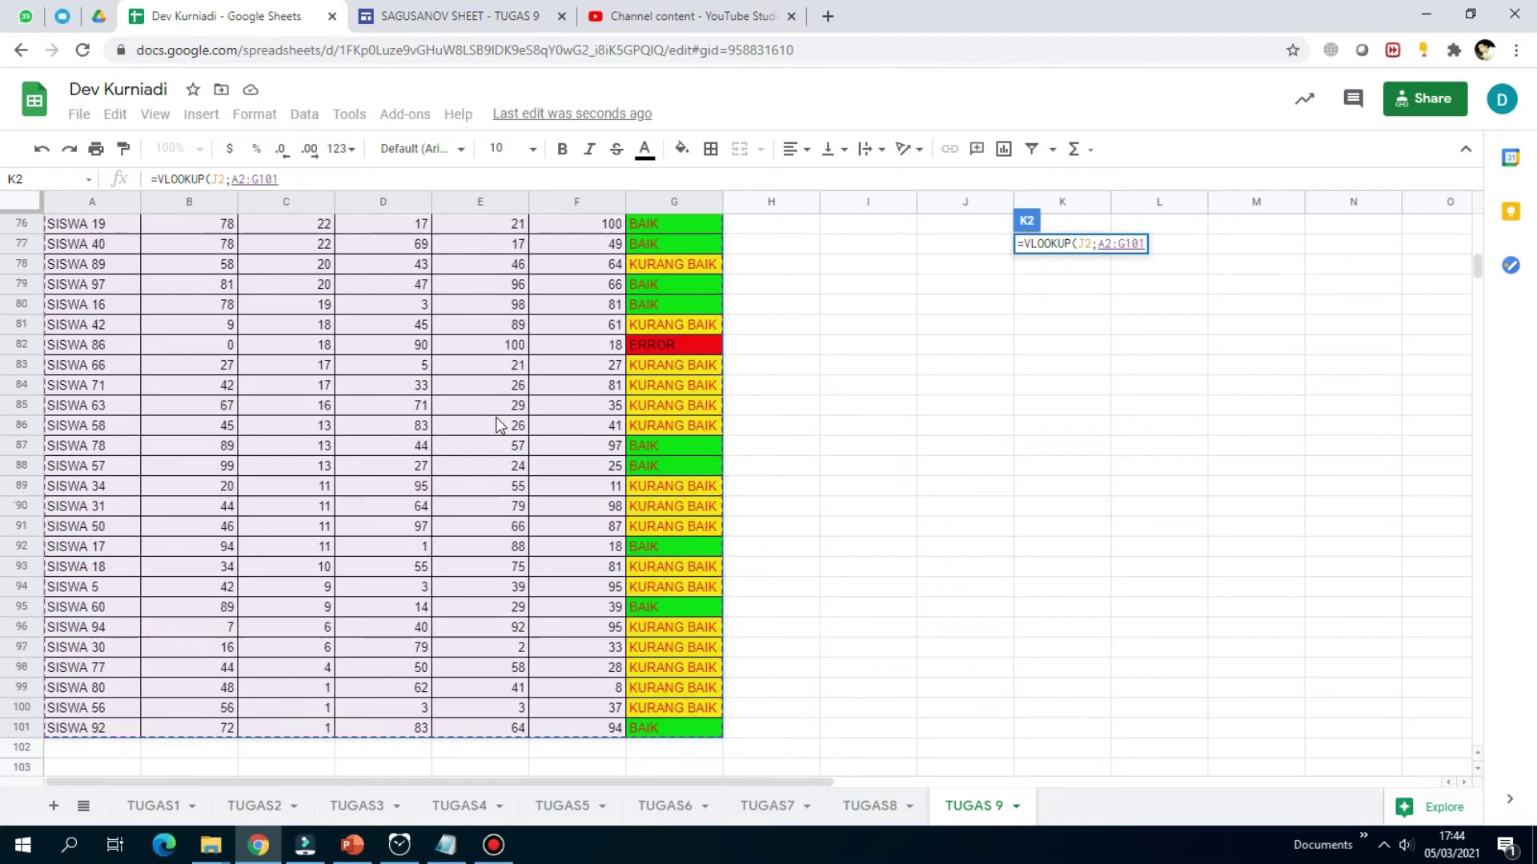
{"action": "scroll", "coordinate": [171, 319], "scroll_direction": "up", "scroll_amount": 8}
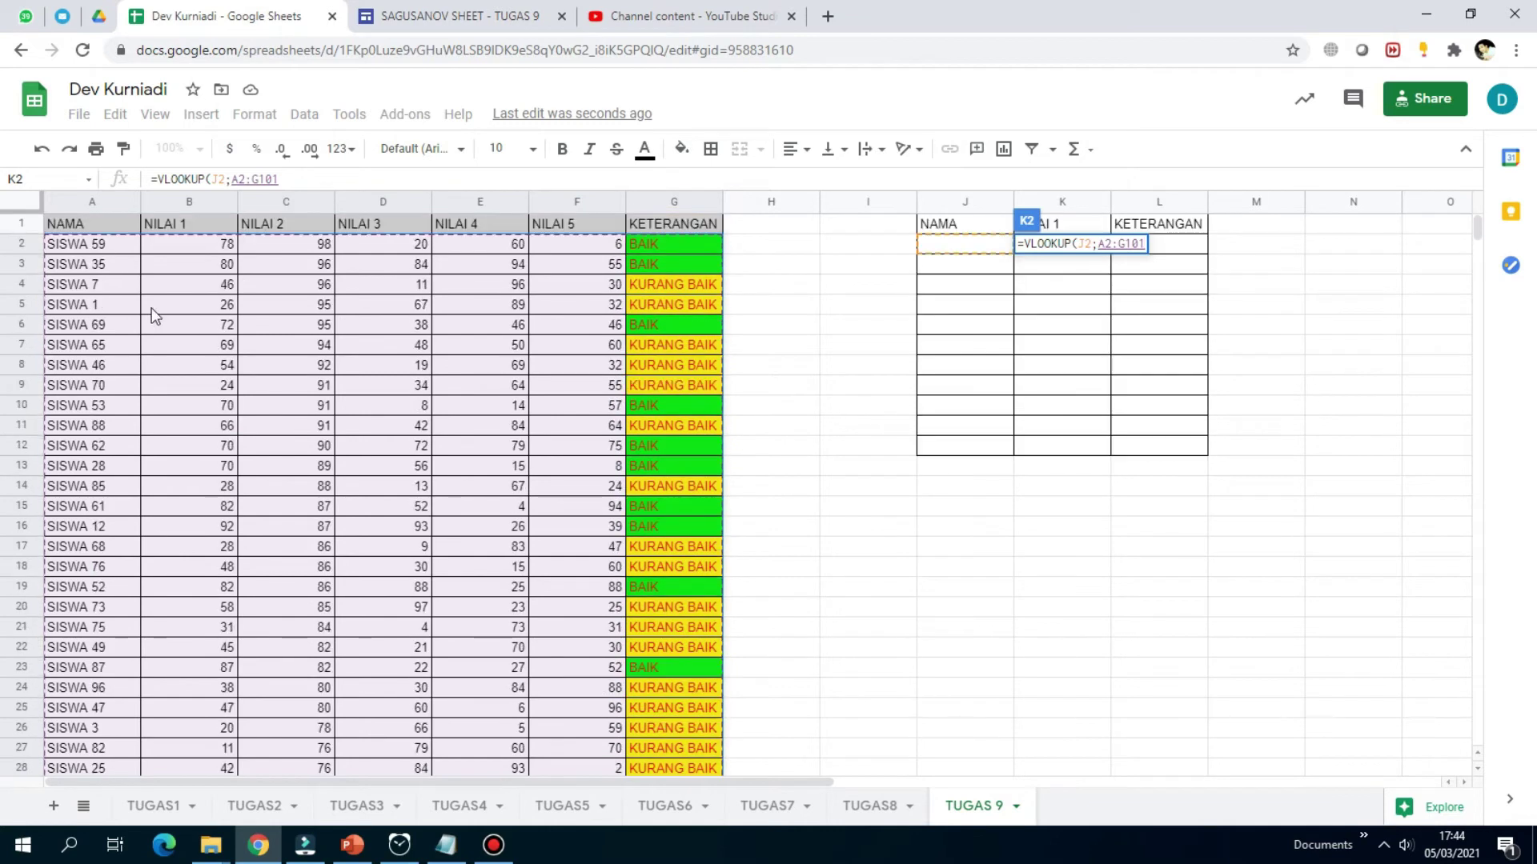
{"action": "scroll", "coordinate": [647, 522], "scroll_direction": "down", "scroll_amount": 18}
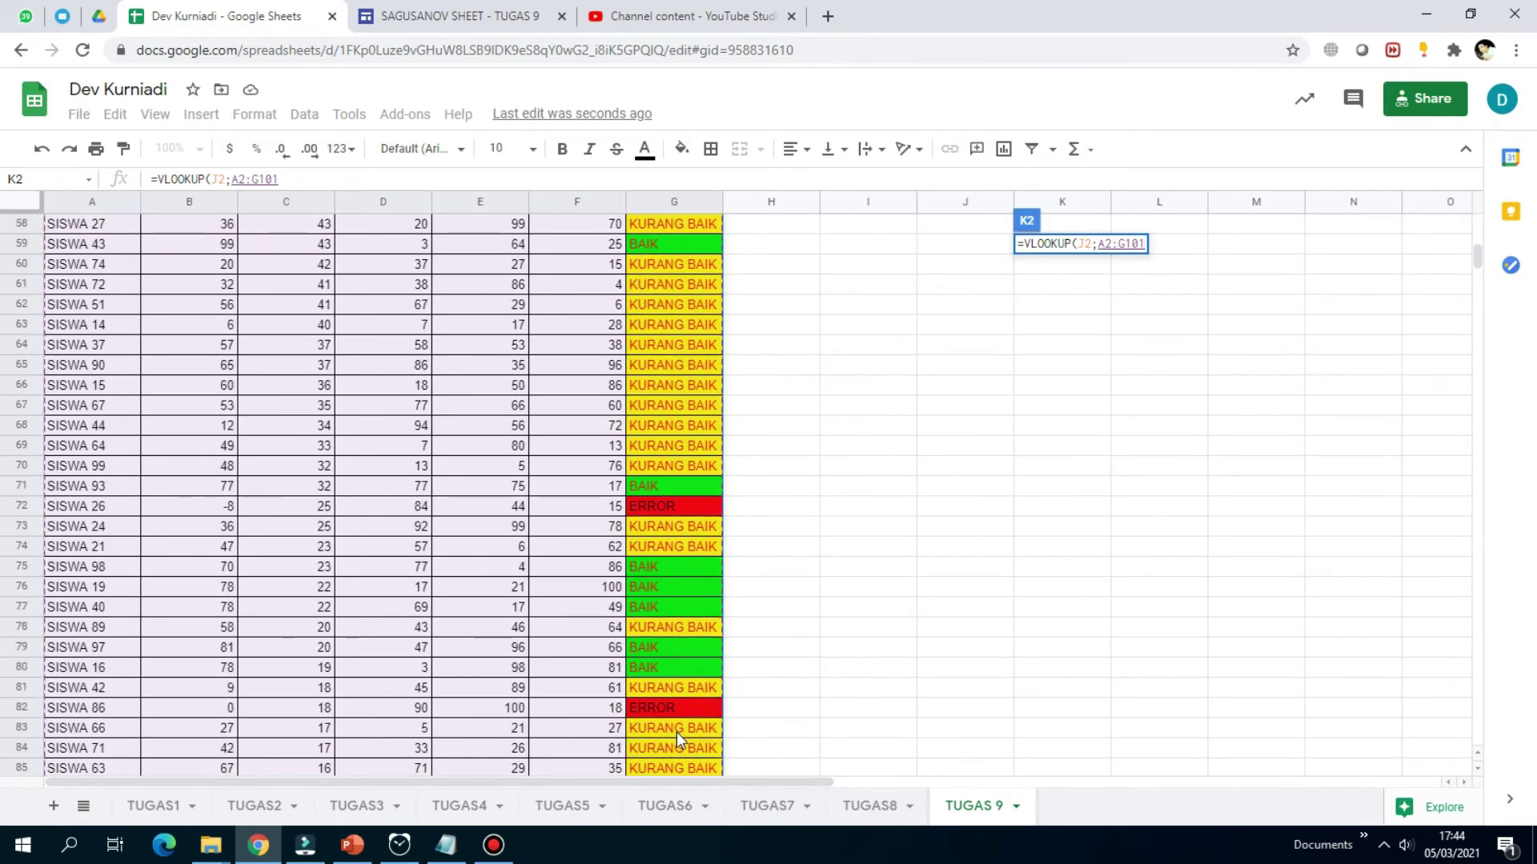
{"action": "scroll", "coordinate": [677, 340], "scroll_direction": "up", "scroll_amount": 18}
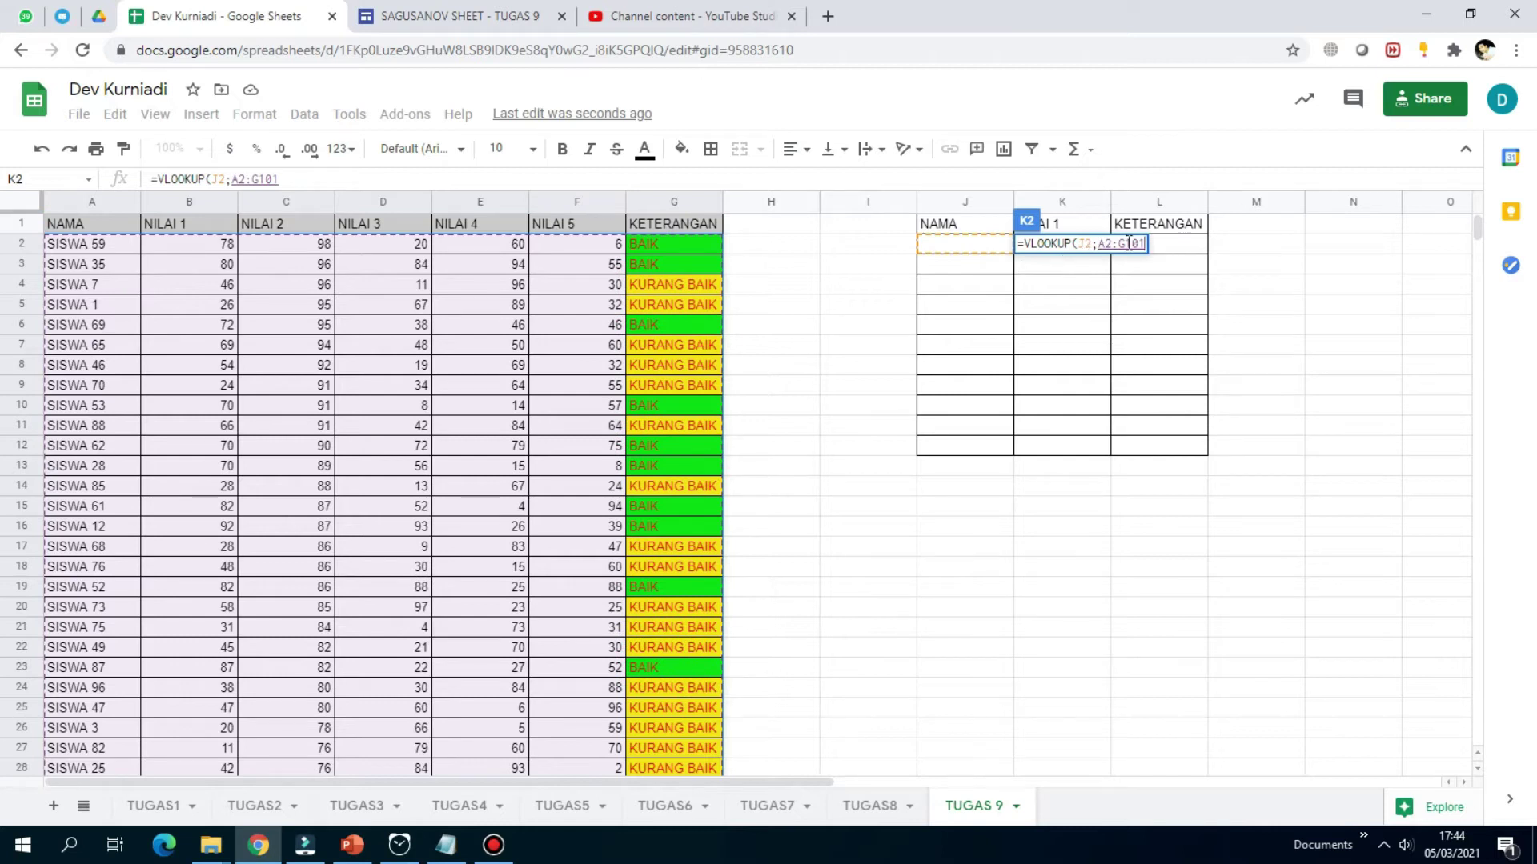
{"action": "key", "text": "F4"}
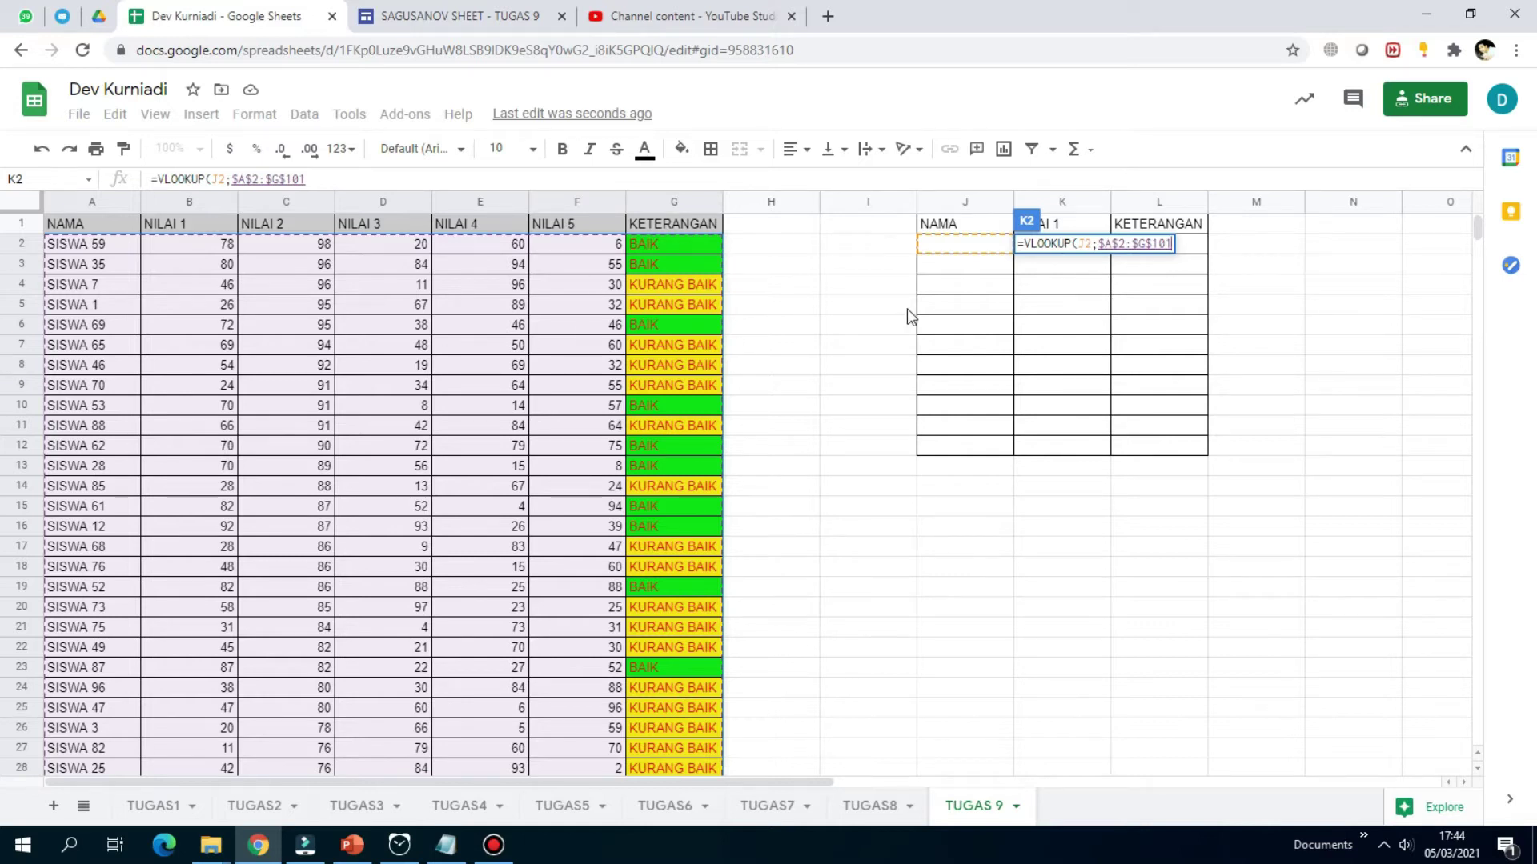
- Set the VLOOKUP column index to 2
{"action": "type", "text": ";"}
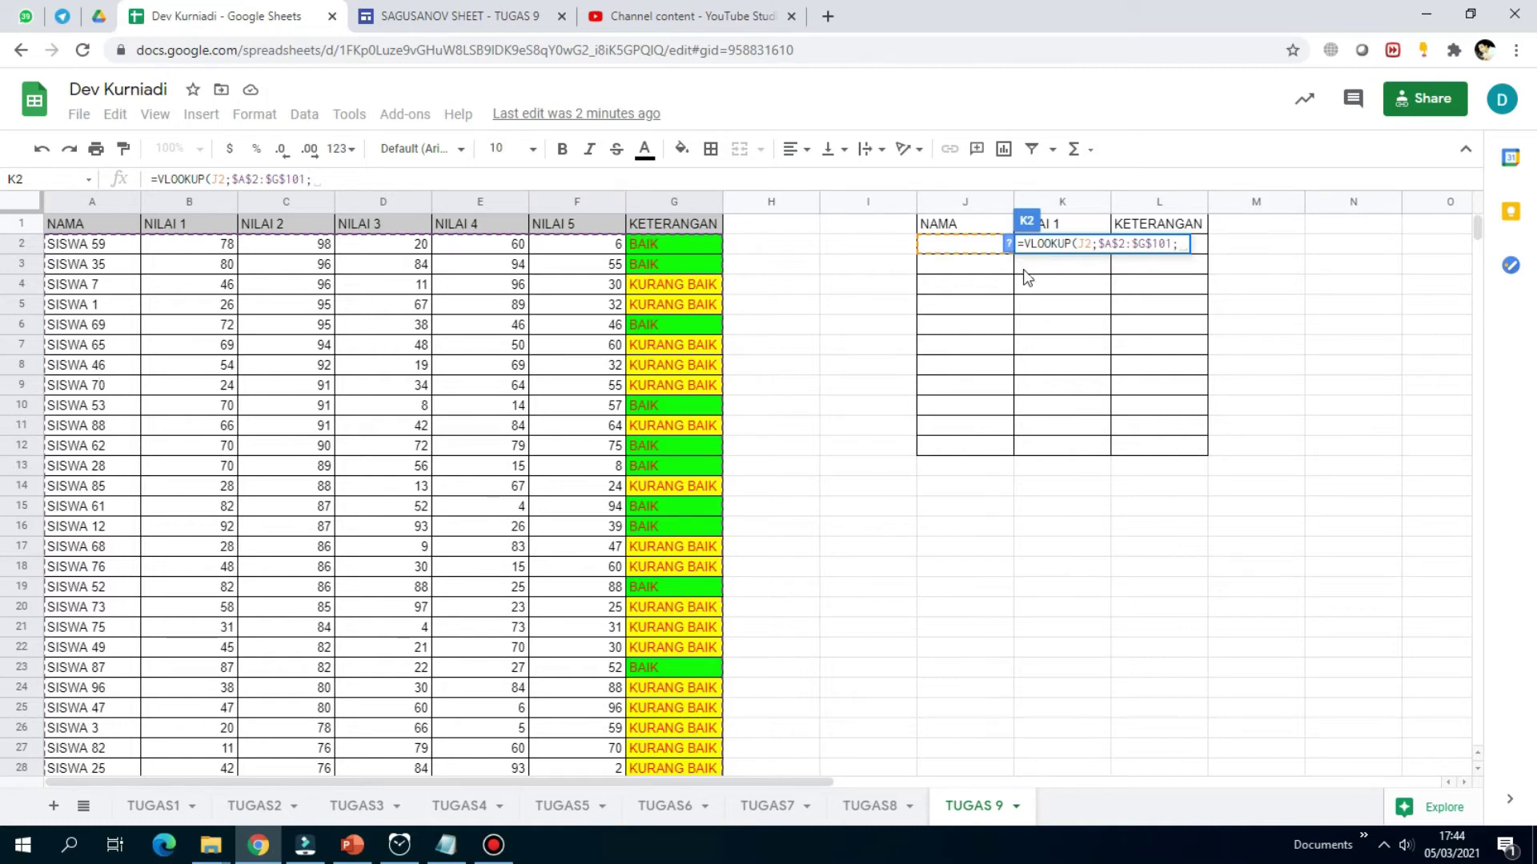
{"action": "type", "text": "2"}
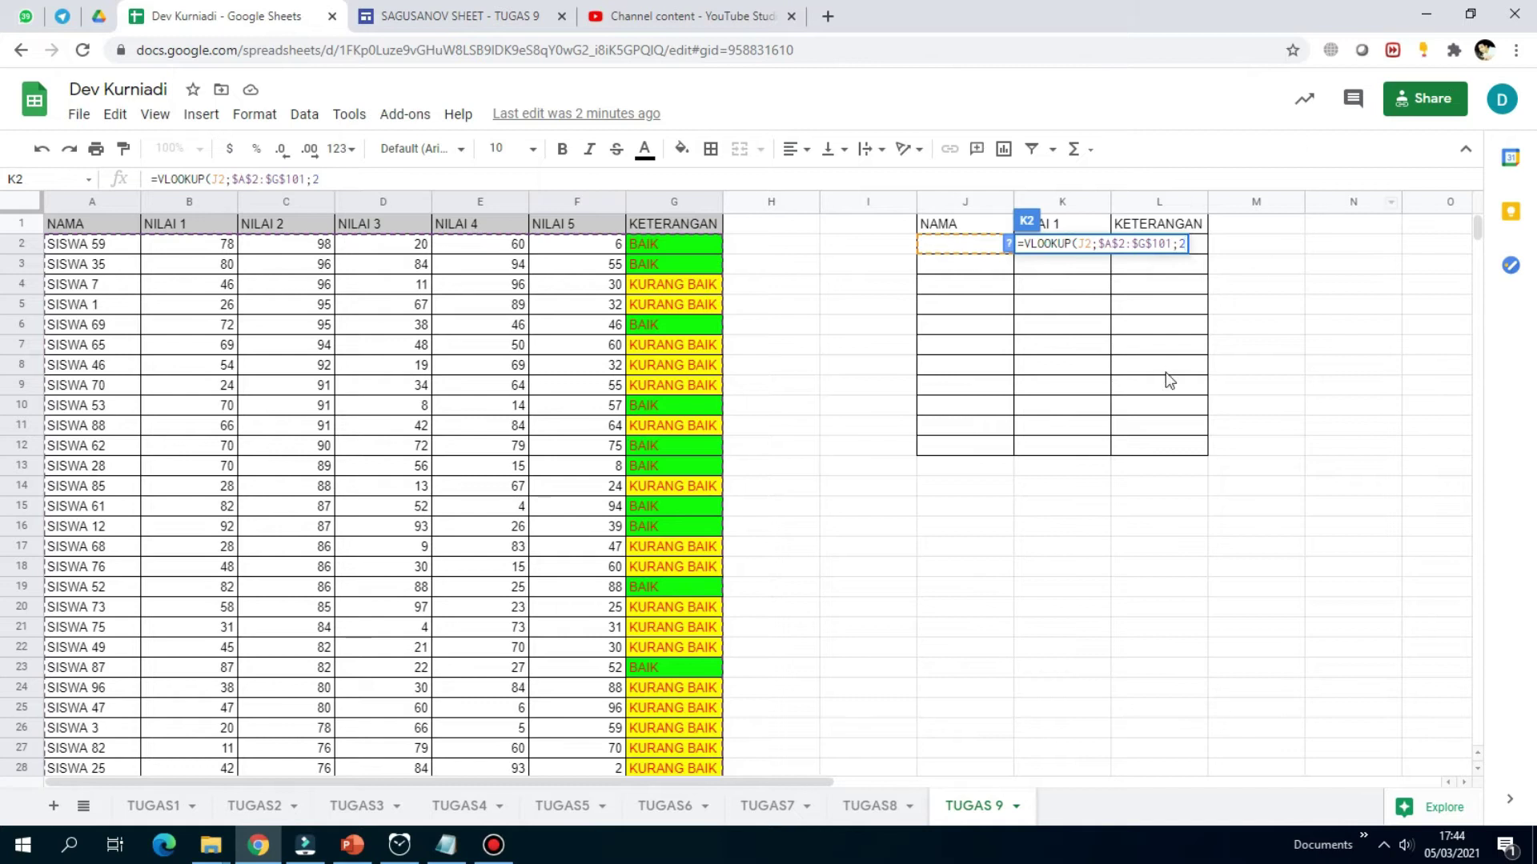
{"action": "type", "text": ";"}
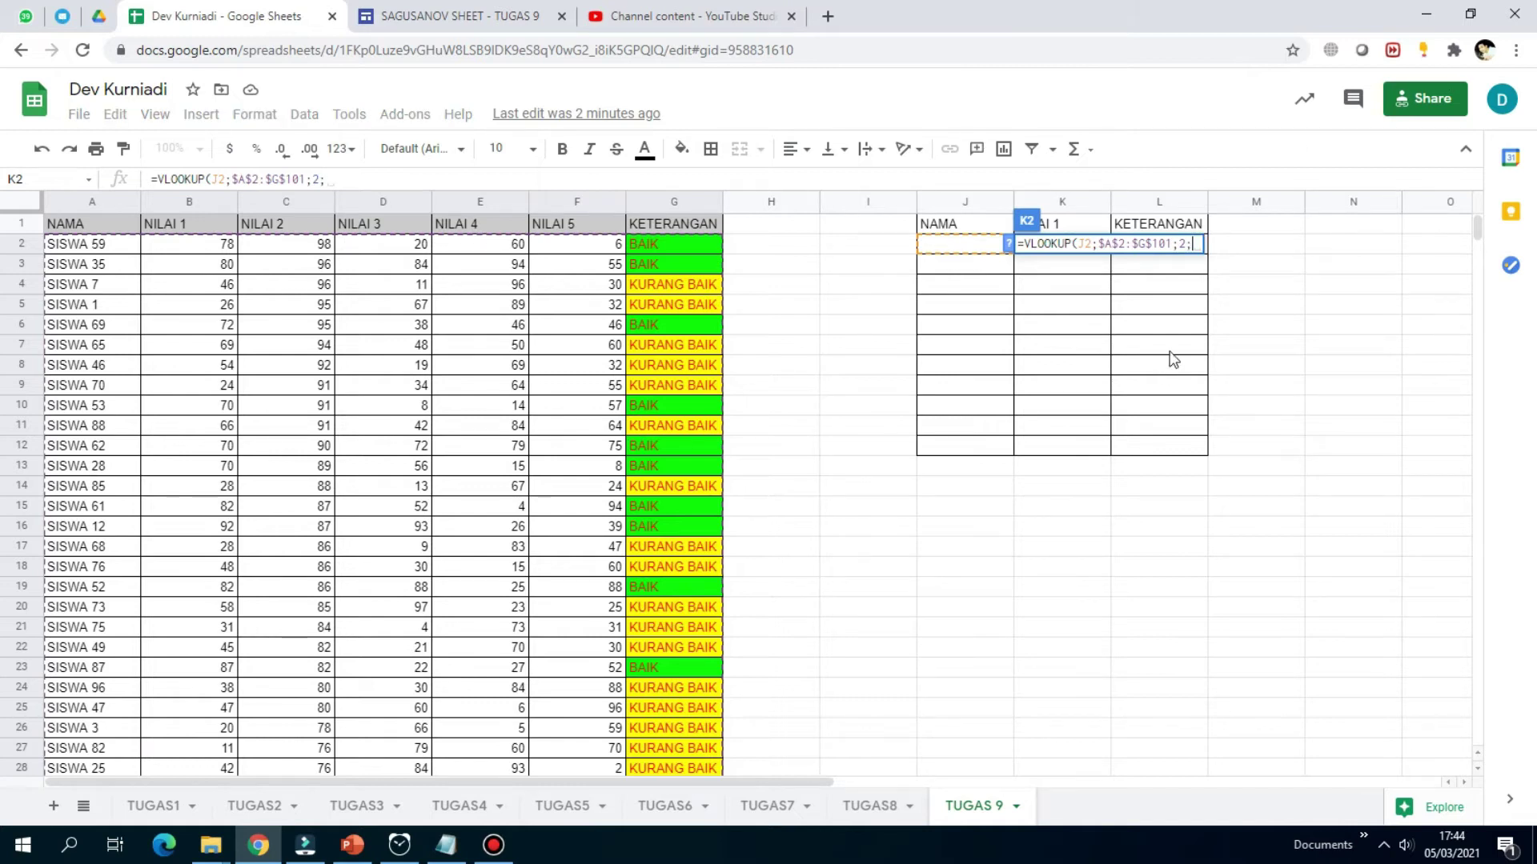
{"action": "type", "text": "0"}
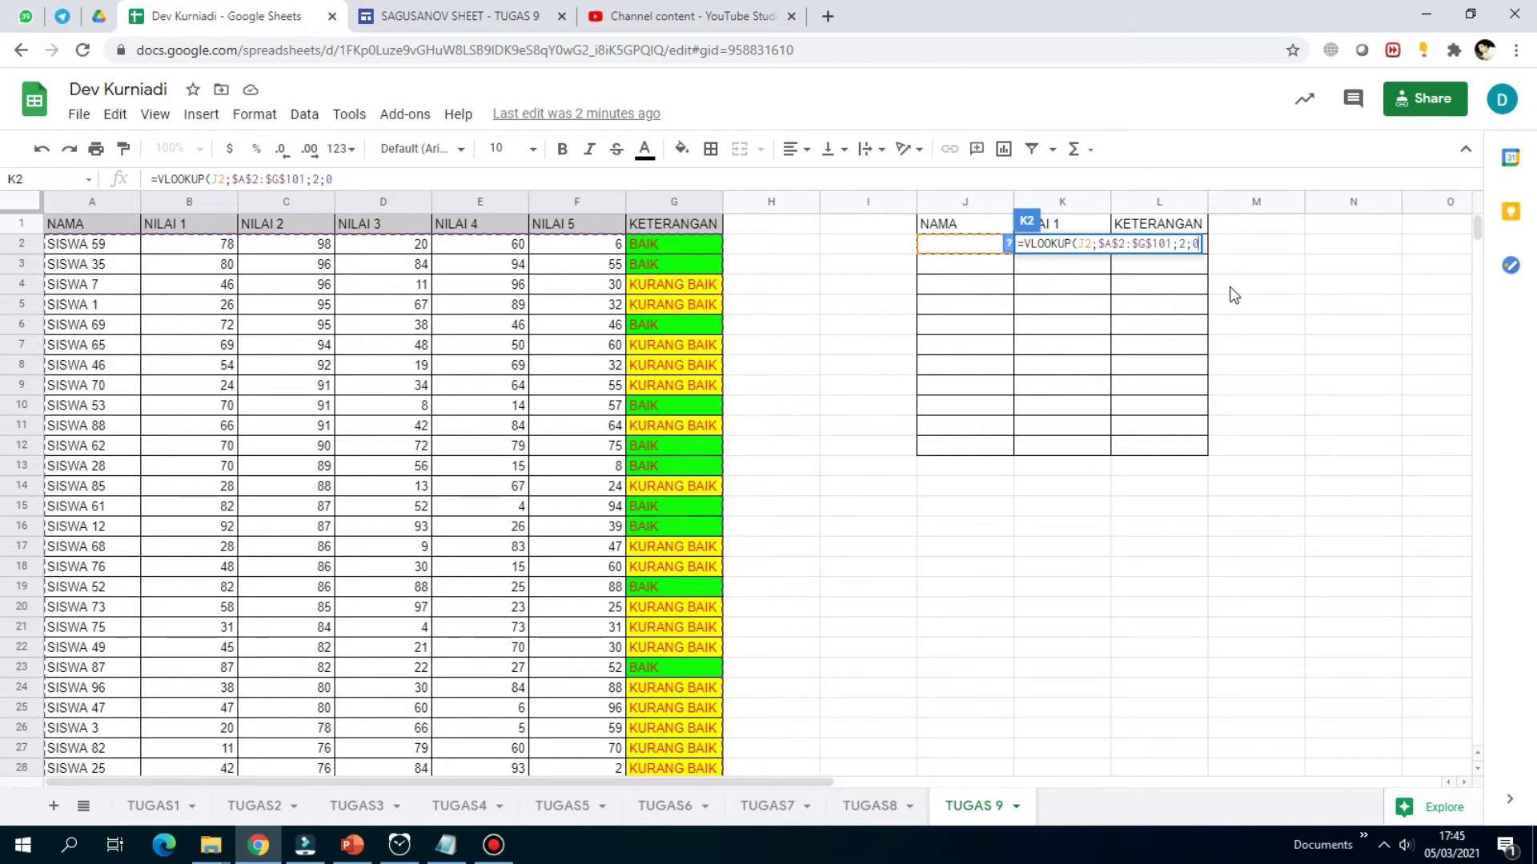
{"action": "key", "text": "BackSpace"}
{"action": "type", "text": "FALSE"}
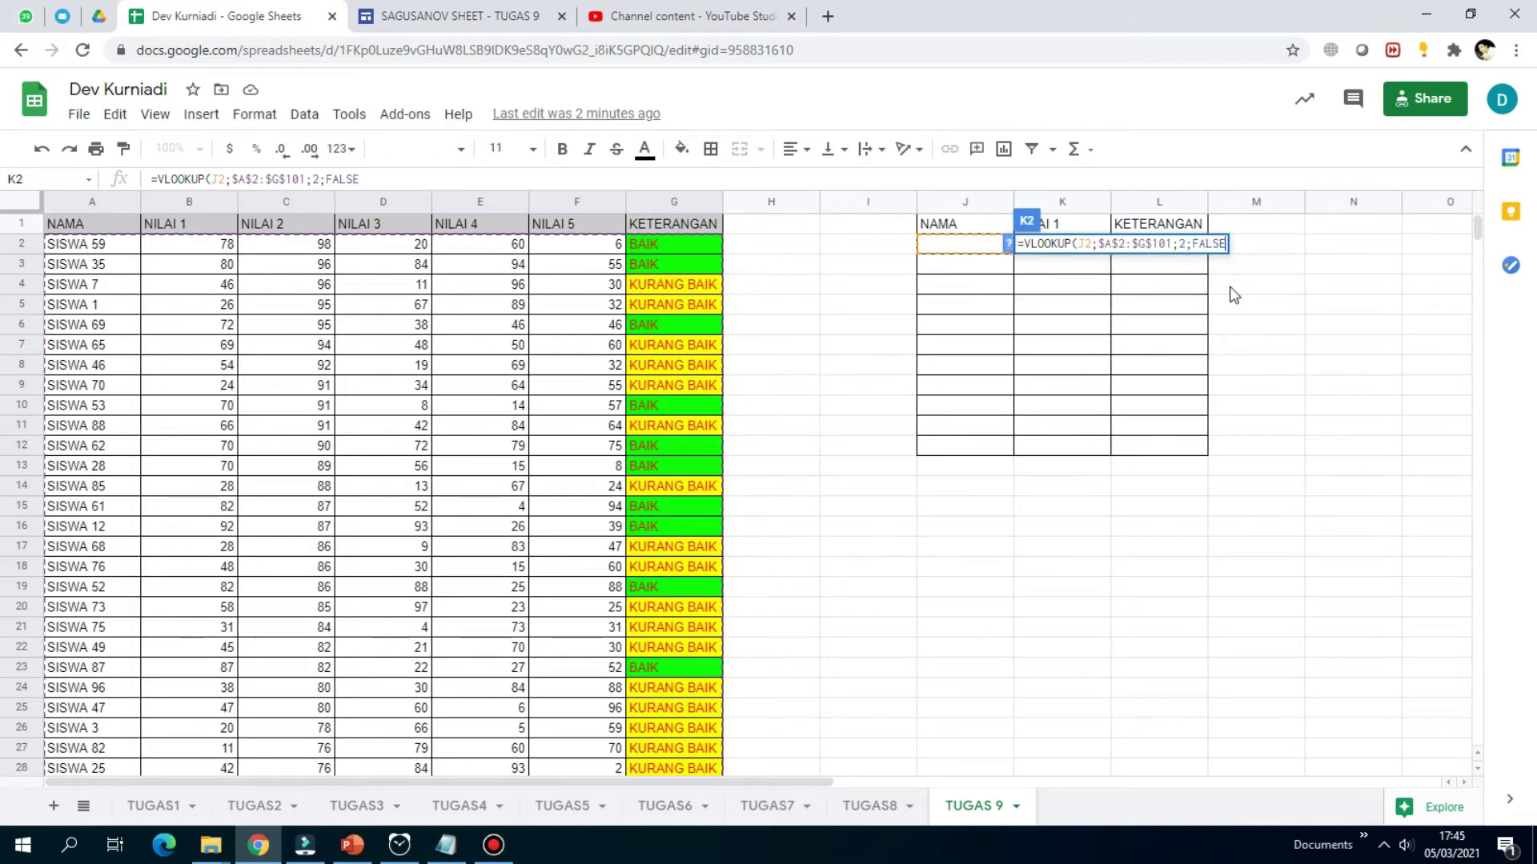
{"action": "key", "text": "BackSpace"}
{"action": "key", "text": "BackSpace"}
{"action": "key", "text": "BackSpace"}
{"action": "key", "text": "BackSpace"}
{"action": "key", "text": "BackSpace"}
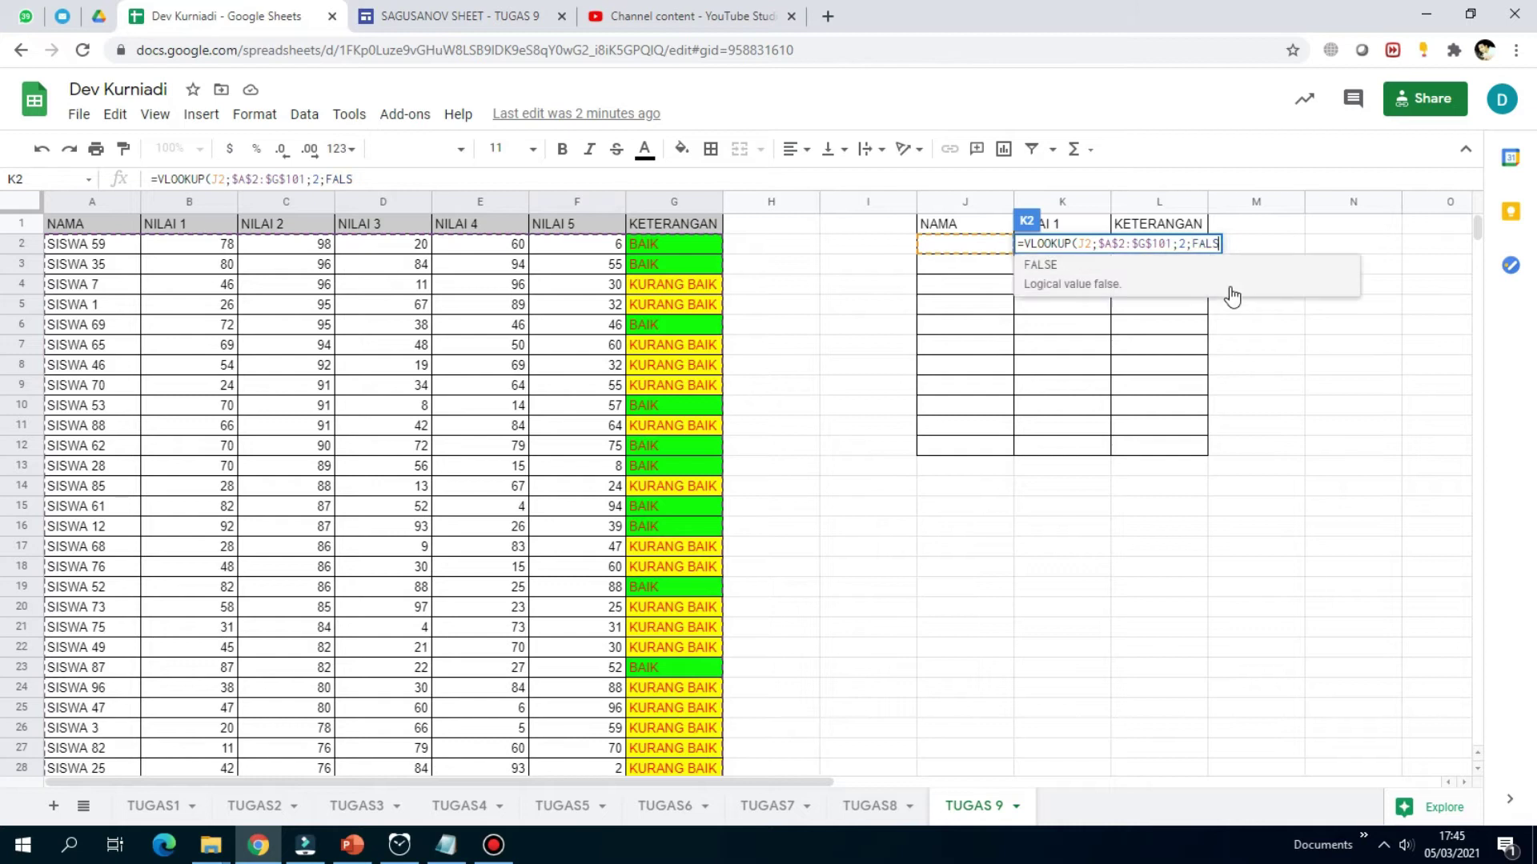
- Set the last VLOOKUP argument to 0 and complete the formula =VLOOKUP(J2;$A$2:$G$101;2;0) in K2
{"action": "type", "text": "0"}
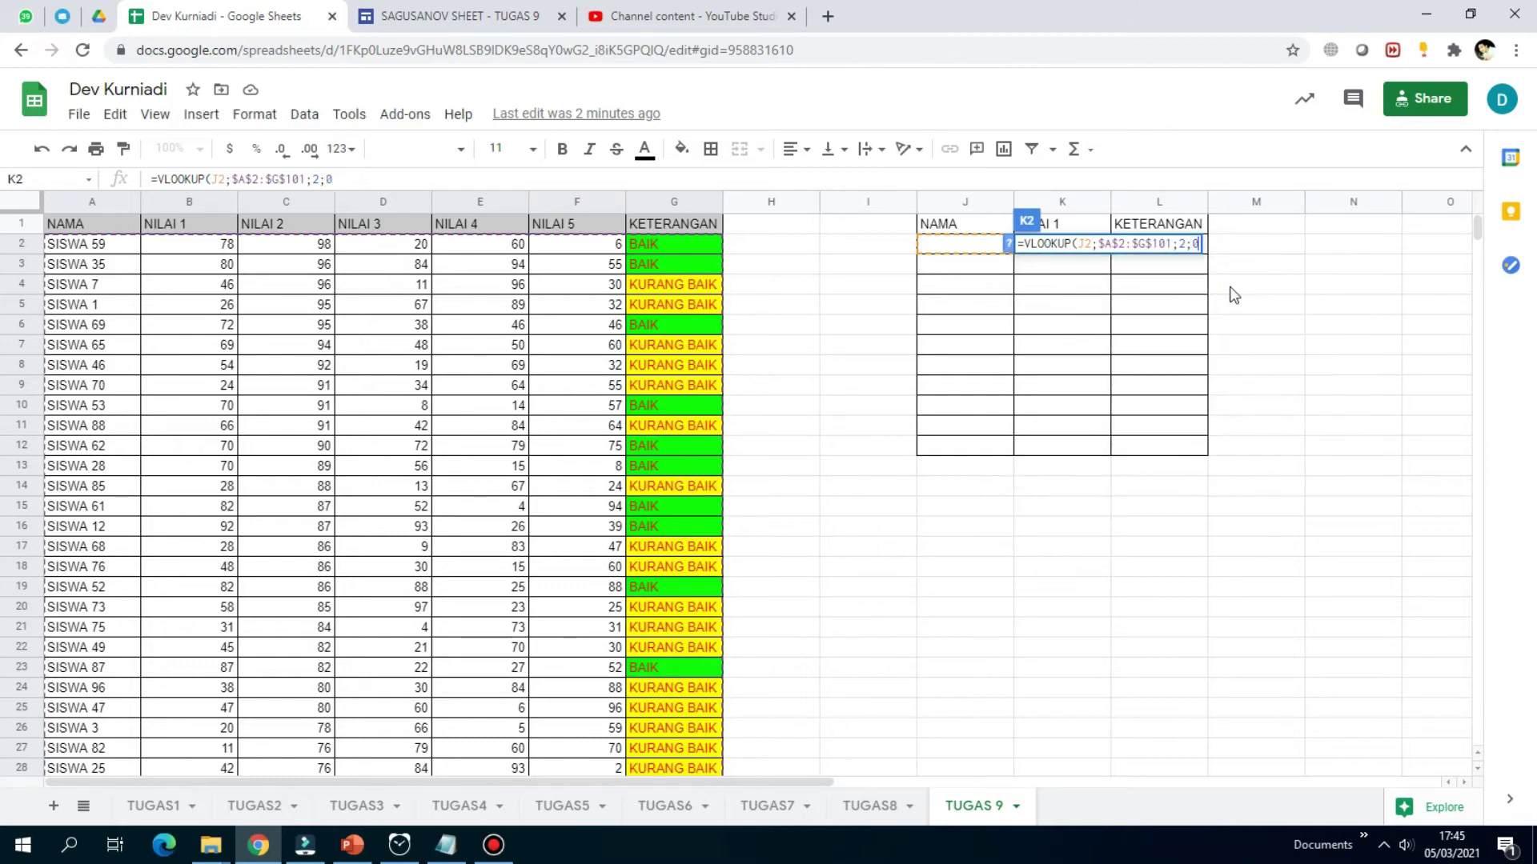
{"action": "type", "text": ")"}
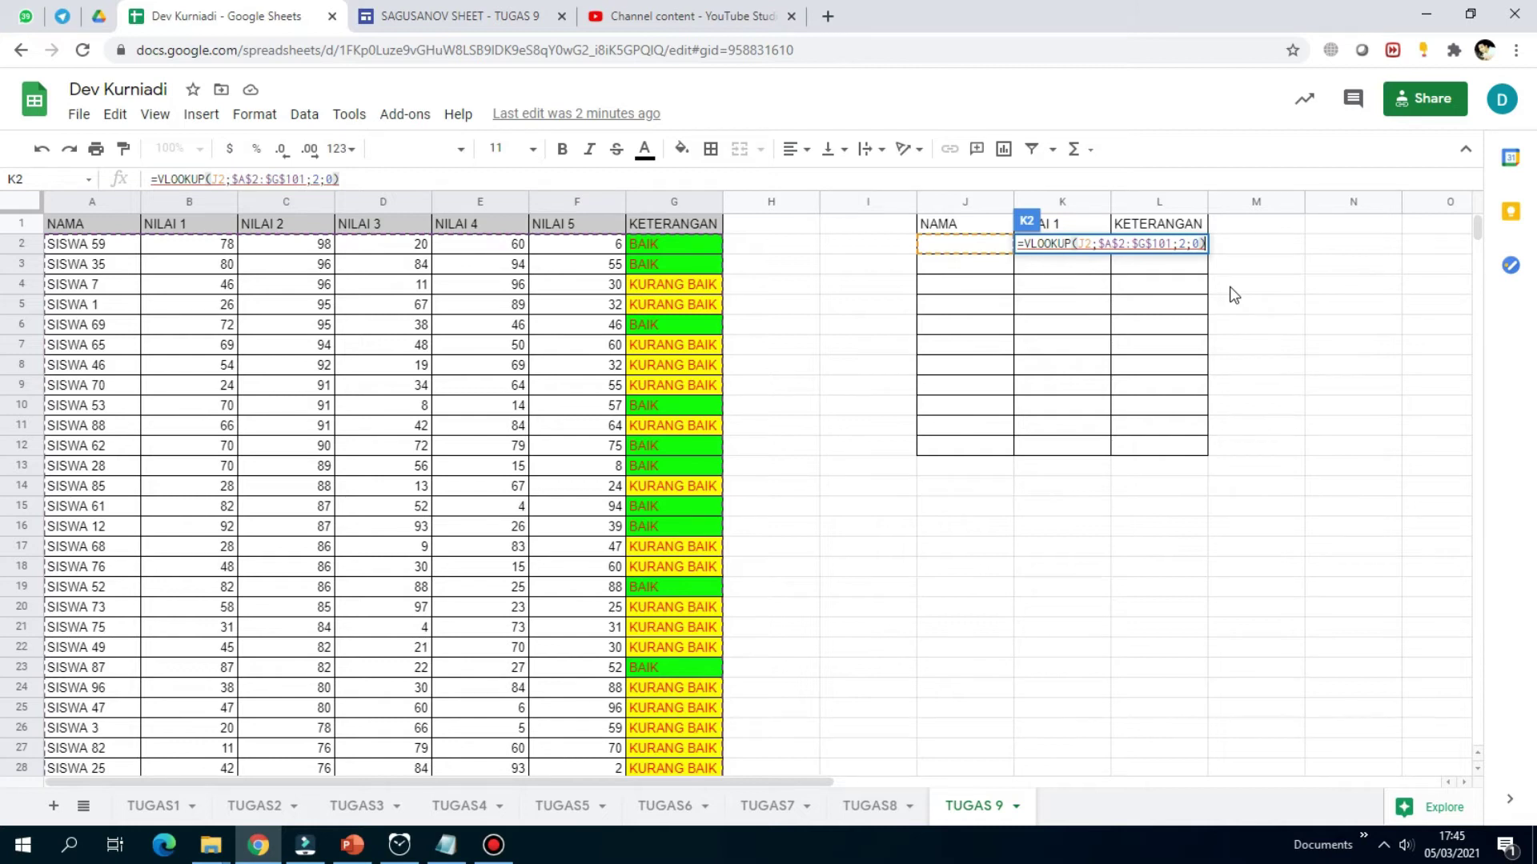
{"action": "key", "text": "Return"}
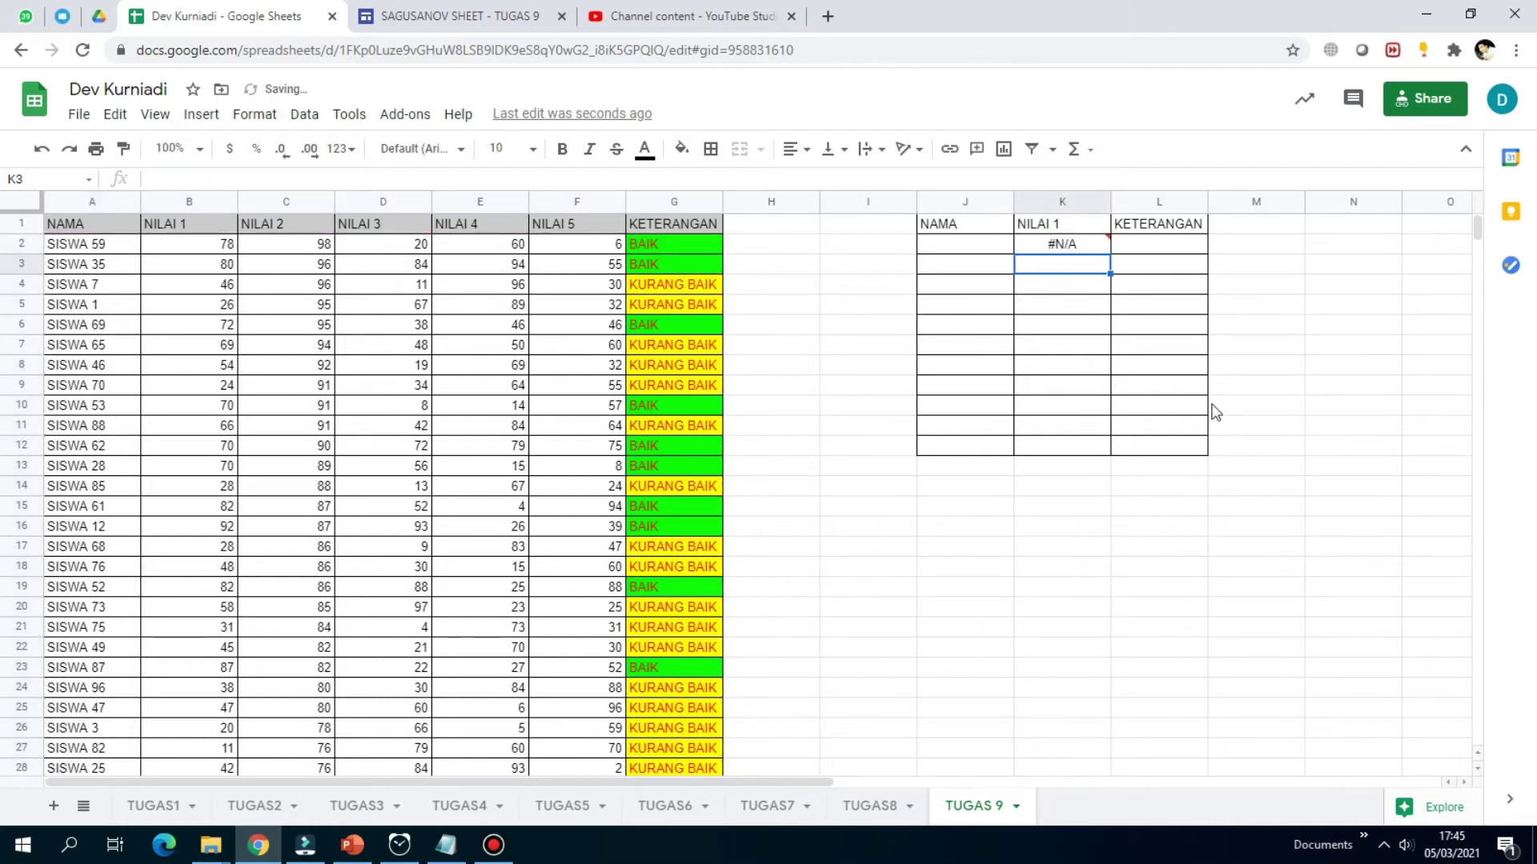
{"action": "left_click", "coordinate": [1065, 246]}
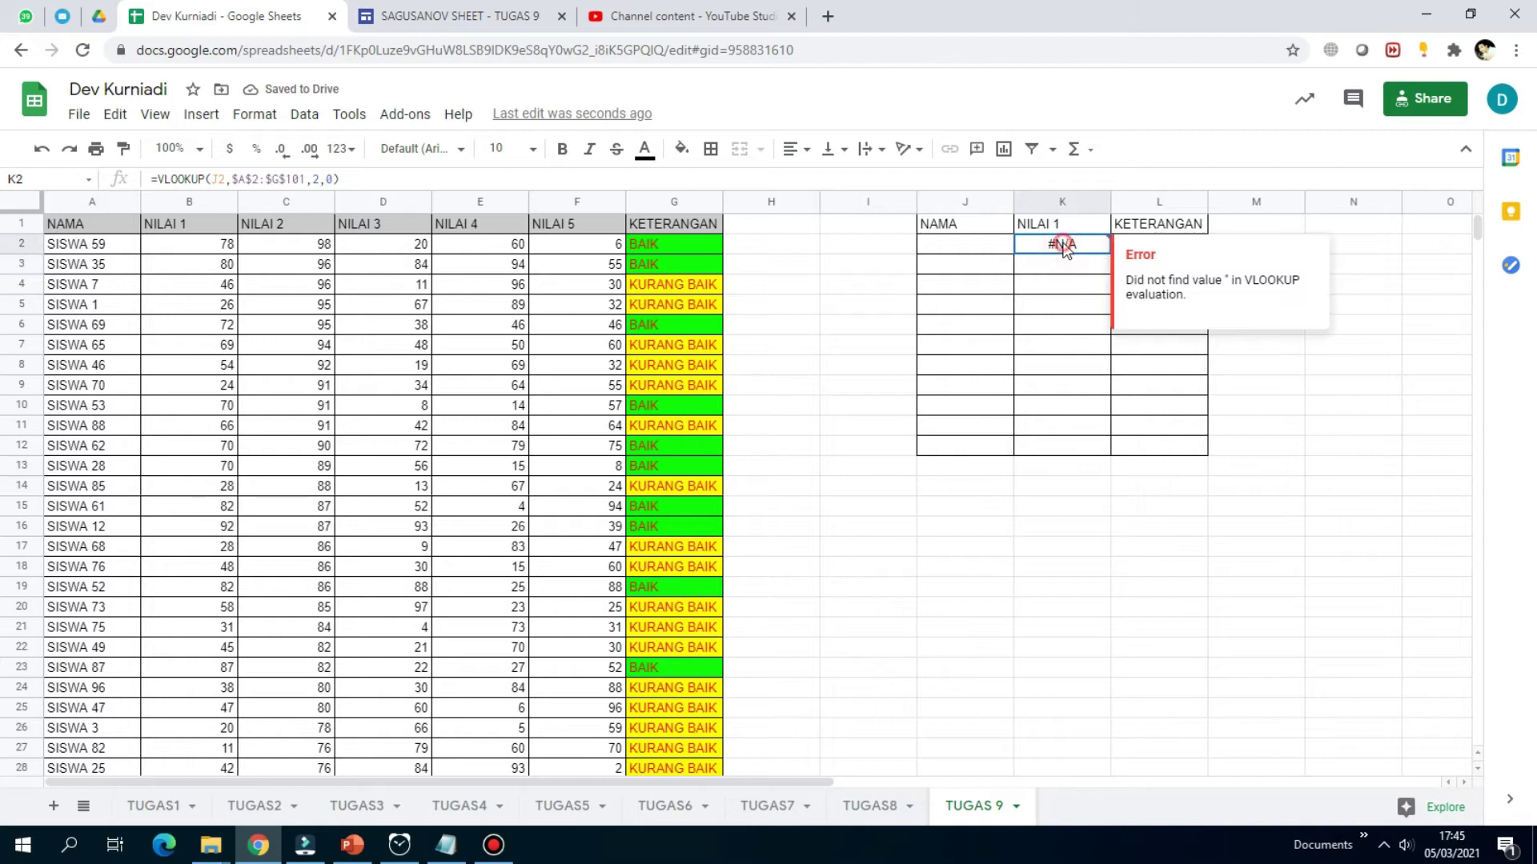
{"action": "key", "text": "Down"}
{"action": "key", "text": "Down"}
{"action": "key", "text": "Down"}
{"action": "key", "text": "Down"}
{"action": "key", "text": "Down"}
{"action": "key", "text": "Down"}
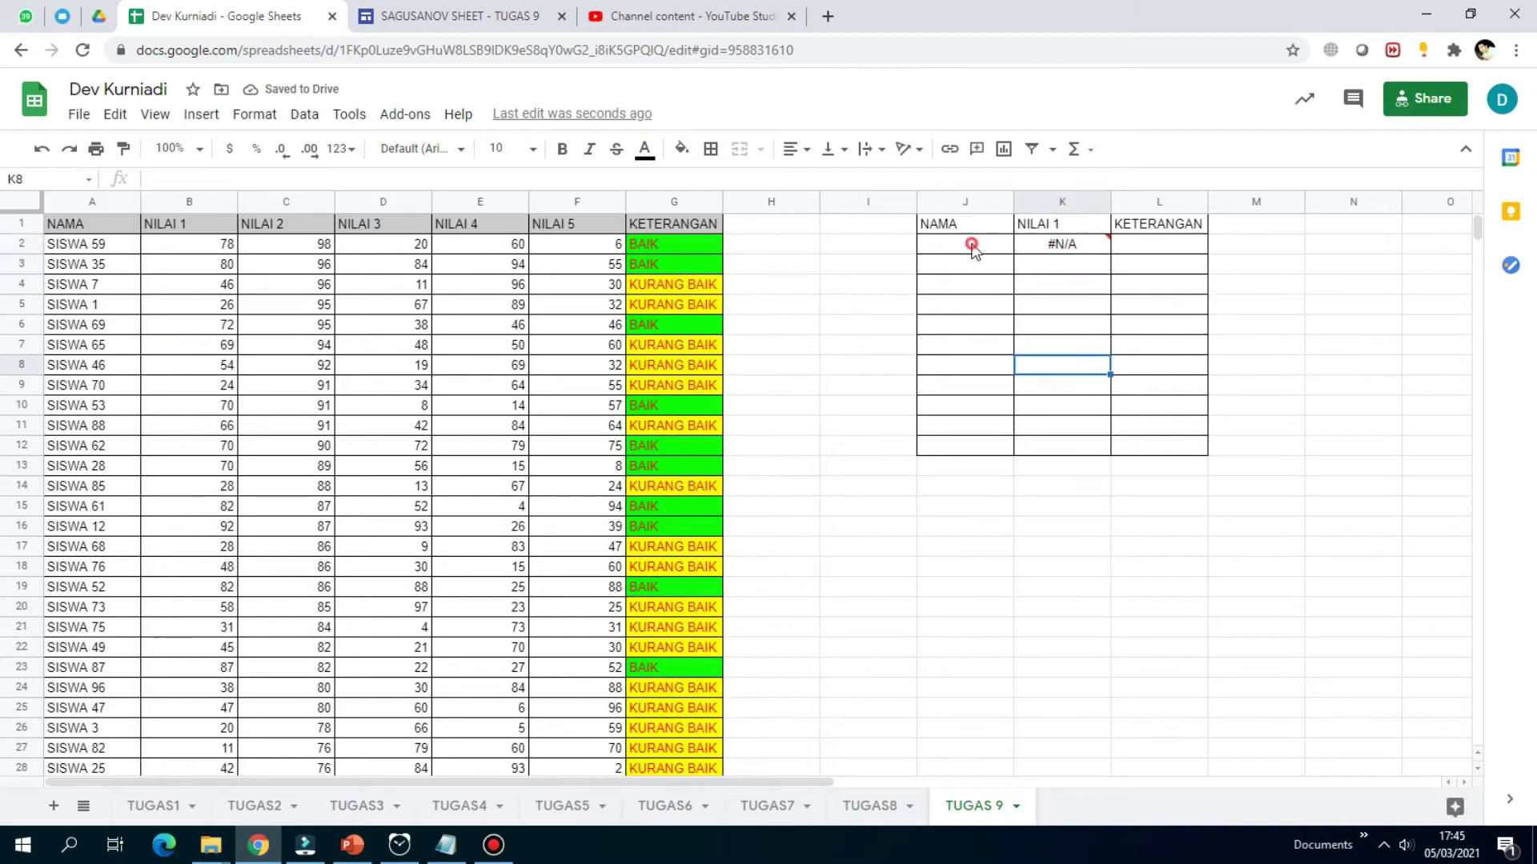
- Enter SISWA 1 in J2 and compare the K2 lookup result with that student's NILAI 1 in the source table
{"action": "left_click", "coordinate": [970, 245]}
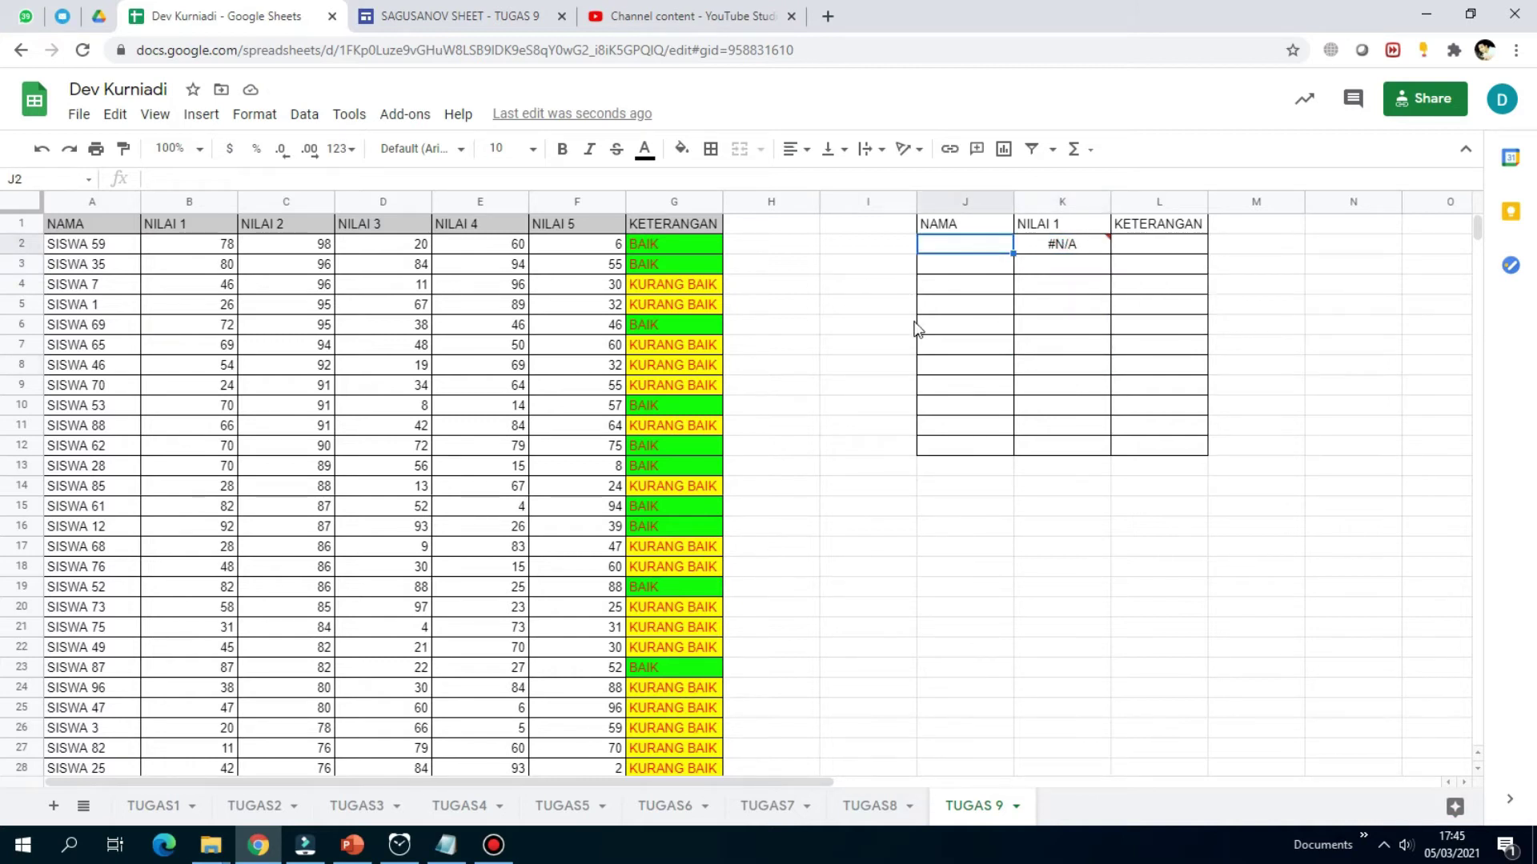
{"action": "type", "text": "SISWA 1"}
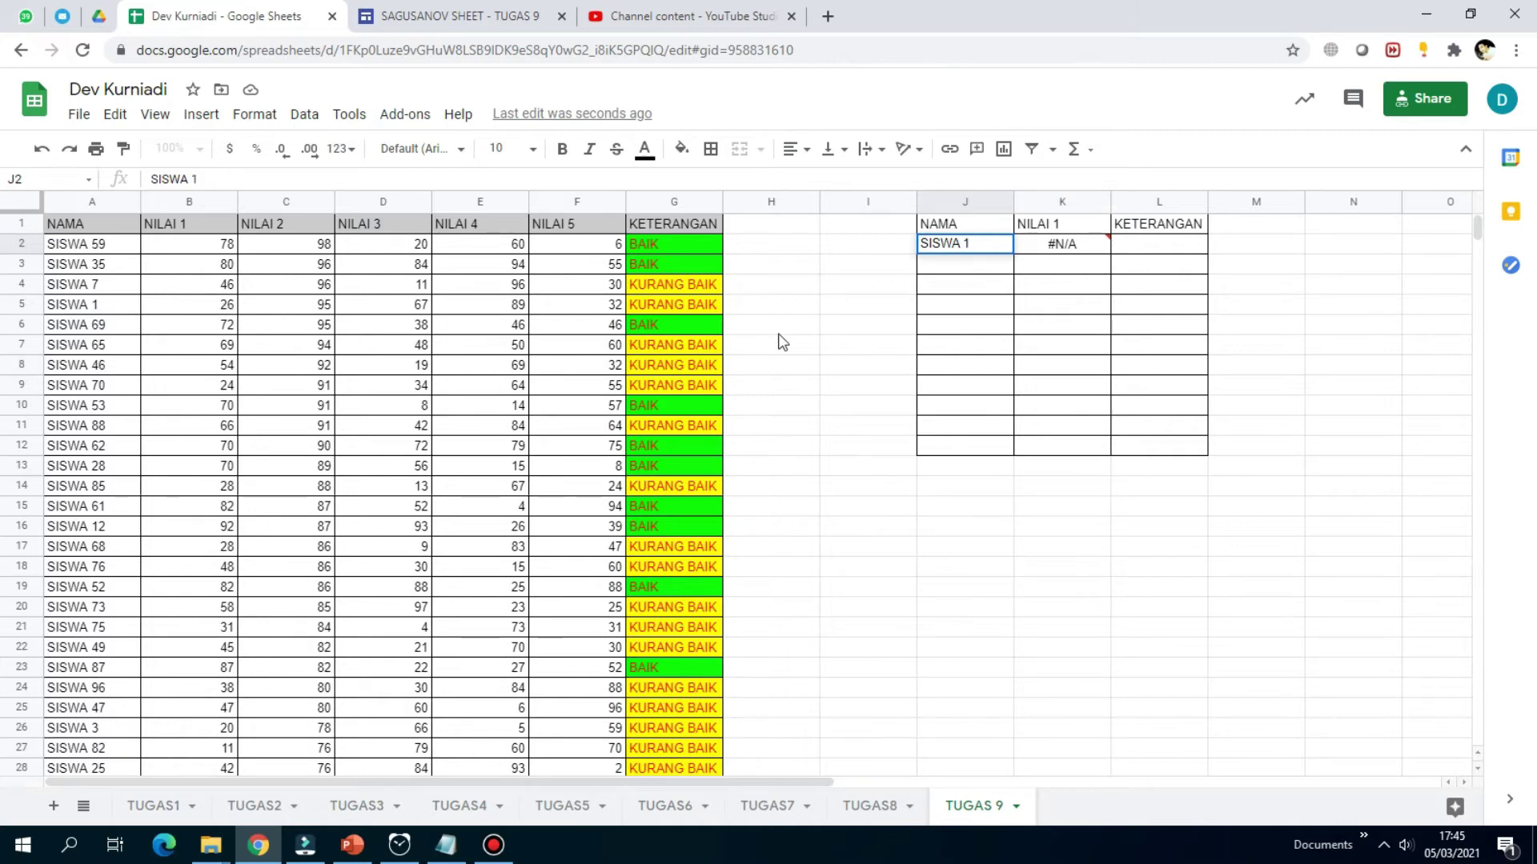
{"action": "key", "text": "Return"}
{"action": "left_click", "coordinate": [1081, 241]}
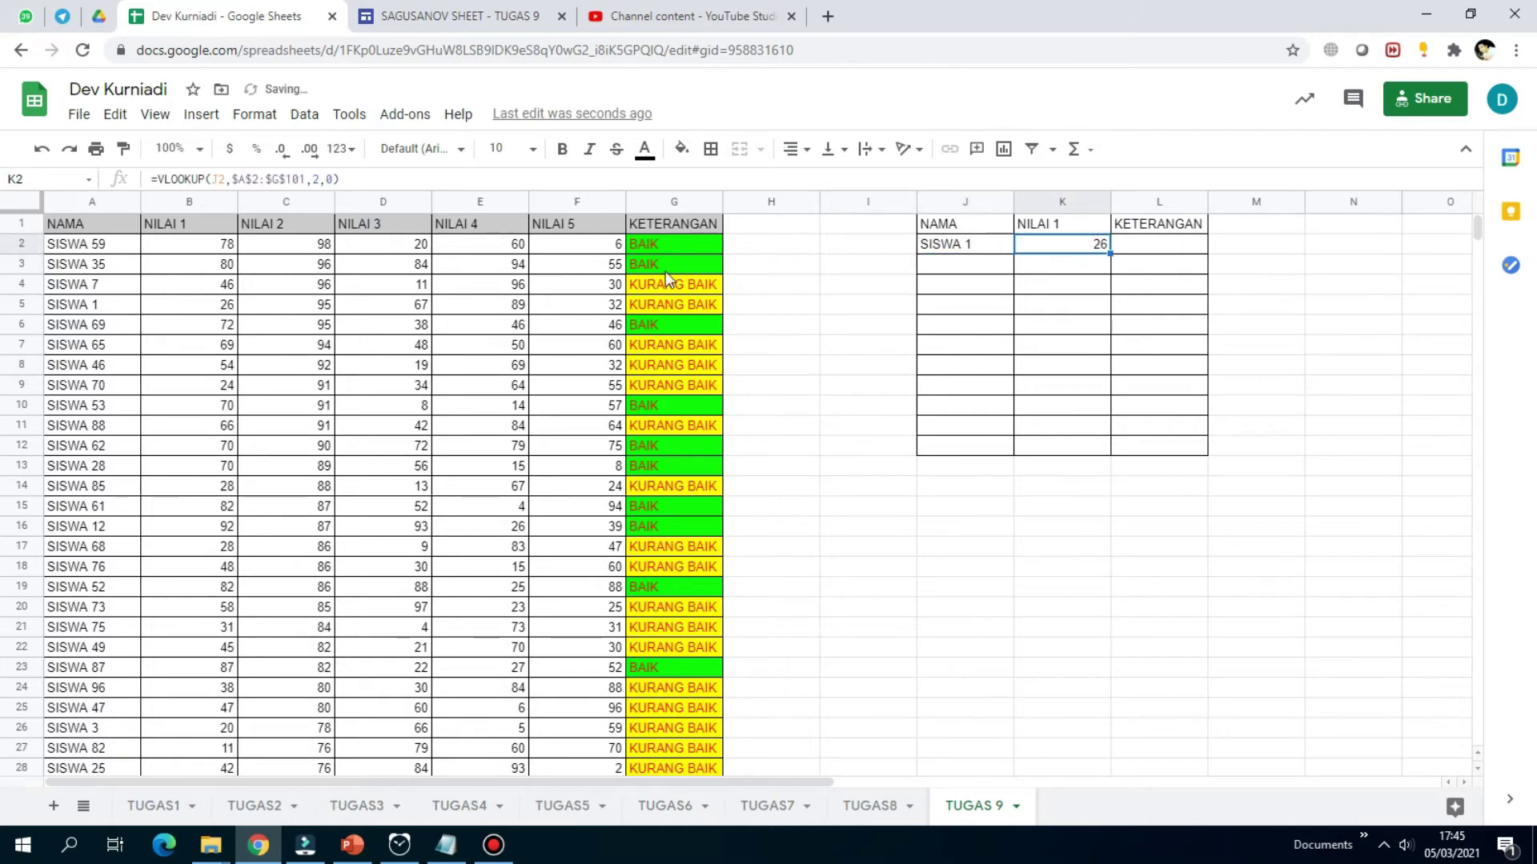
{"action": "left_click", "coordinate": [88, 312]}
{"action": "left_click", "coordinate": [209, 306]}
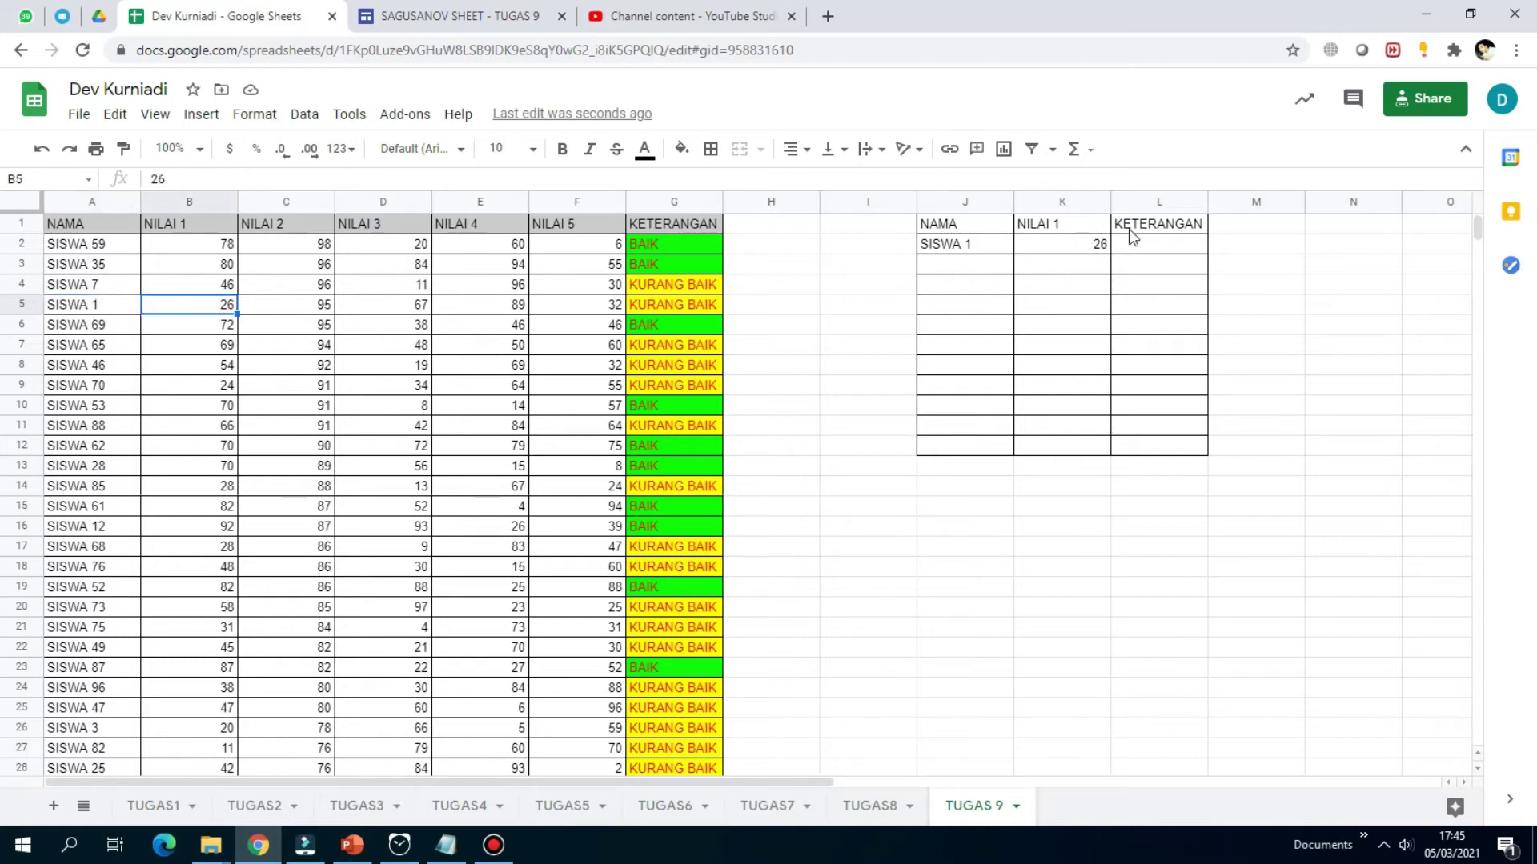
- Start a VLOOKUP formula in cell L2 under KETERANGAN with J2 as the search key
{"action": "left_click", "coordinate": [1156, 244]}
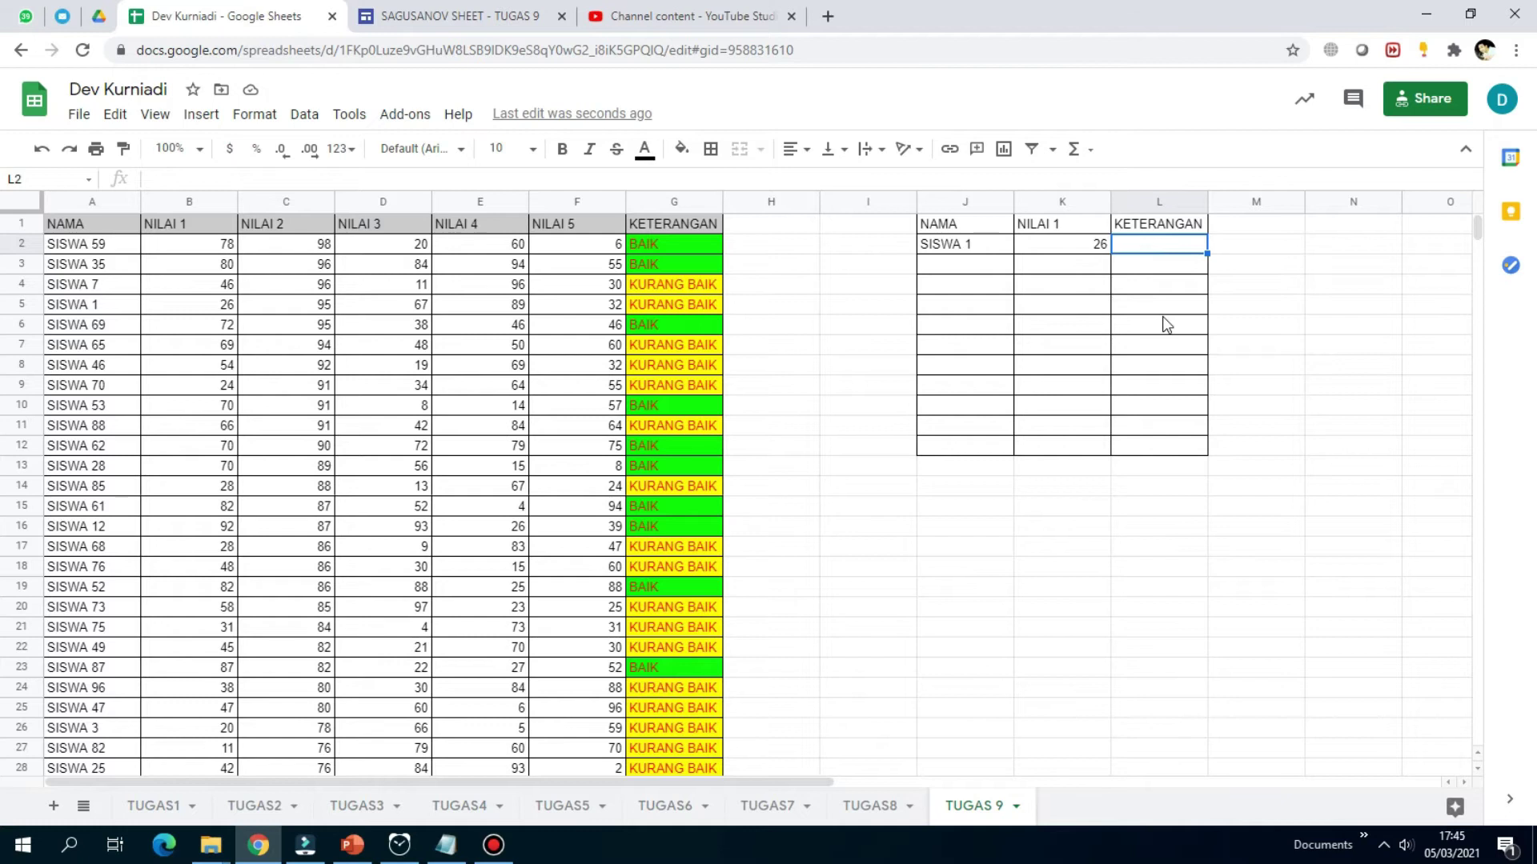
{"action": "type", "text": "="}
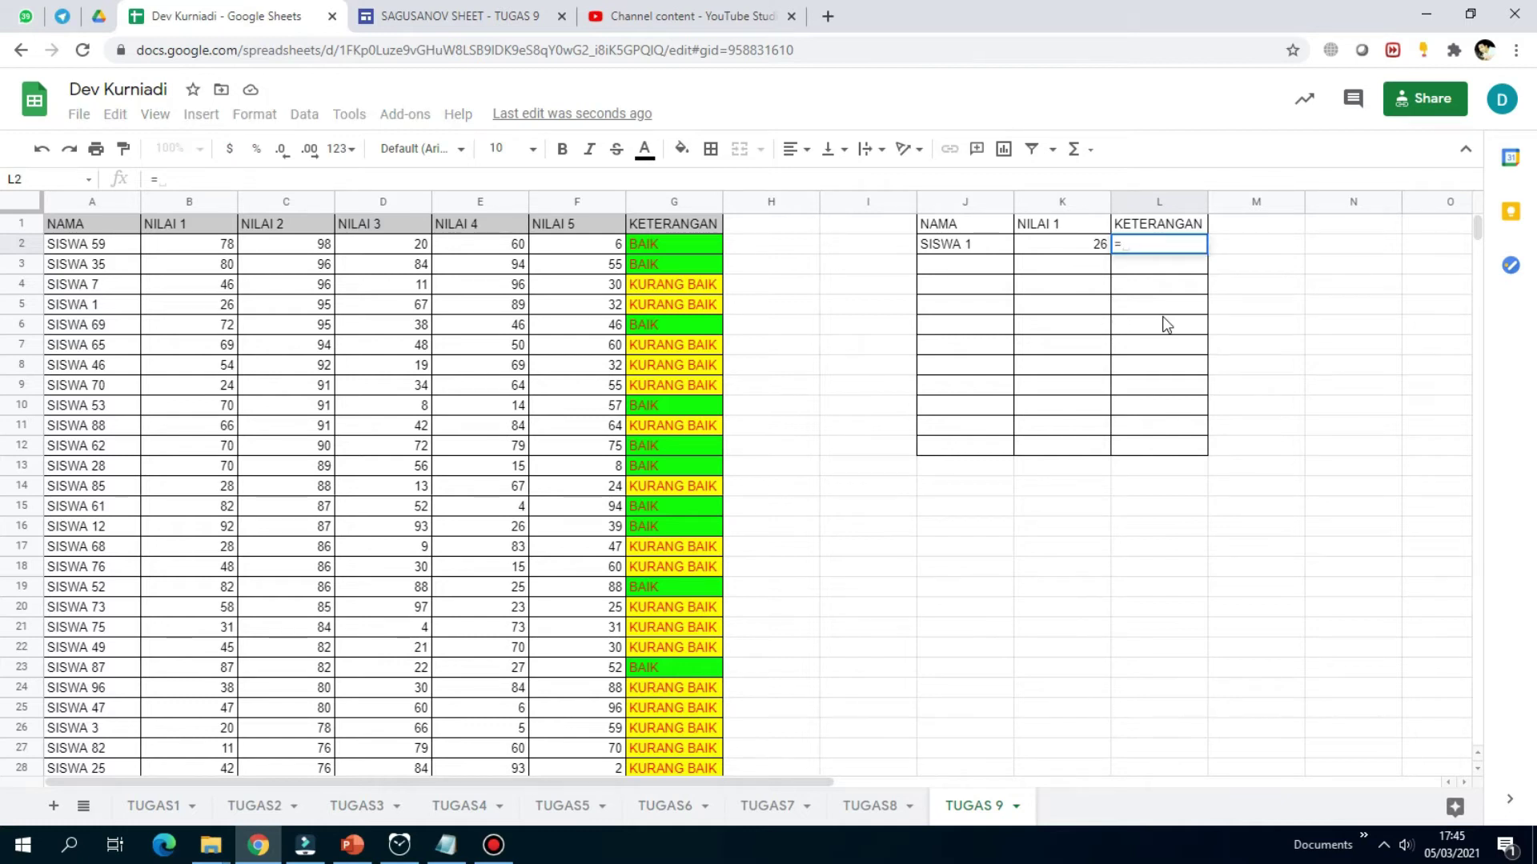
{"action": "type", "text": "VL"}
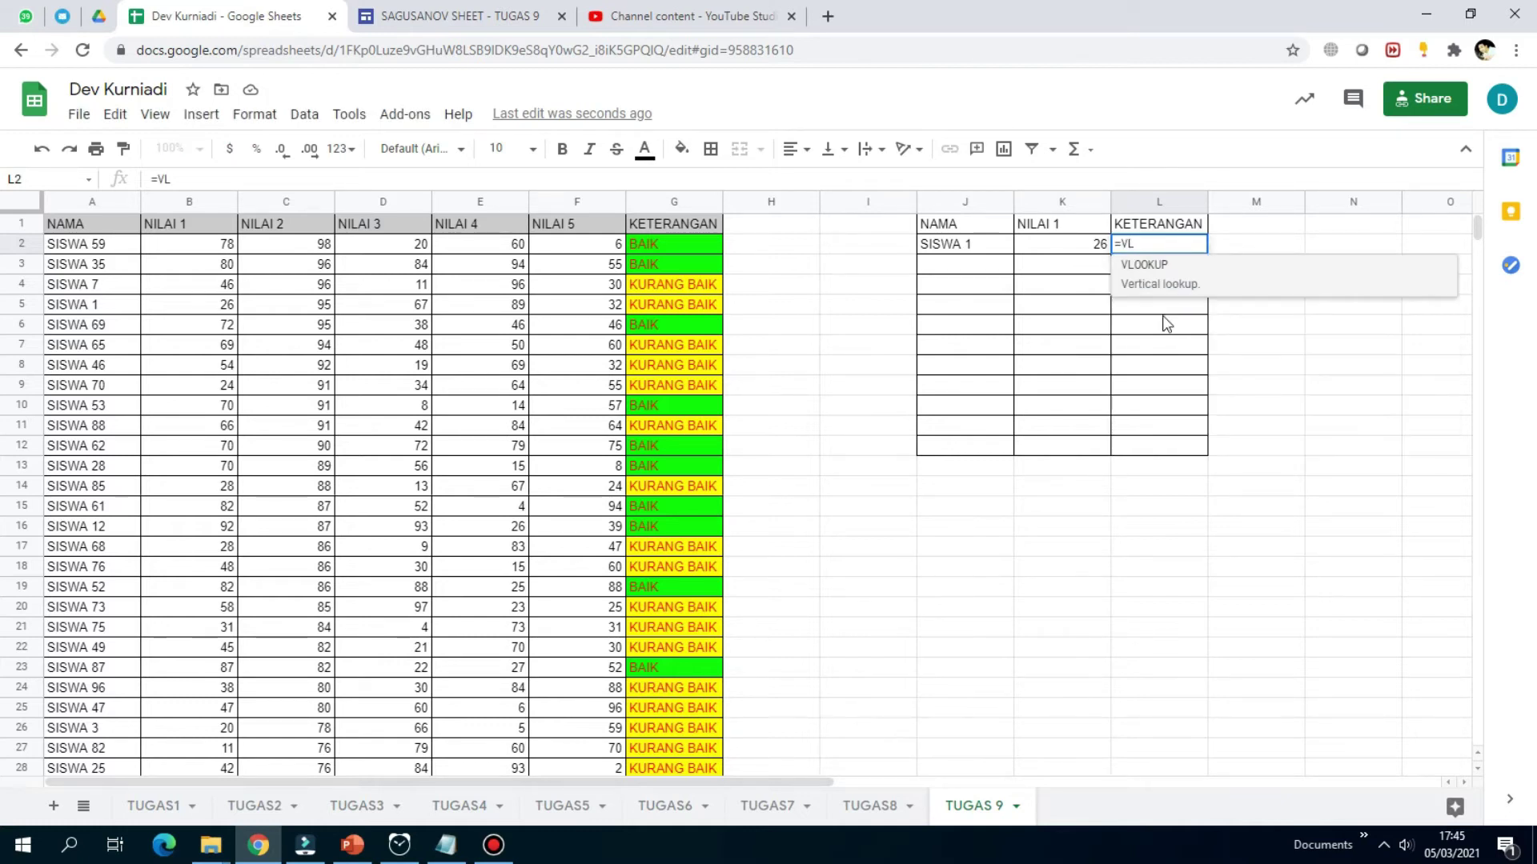
{"action": "left_click", "coordinate": [1160, 267]}
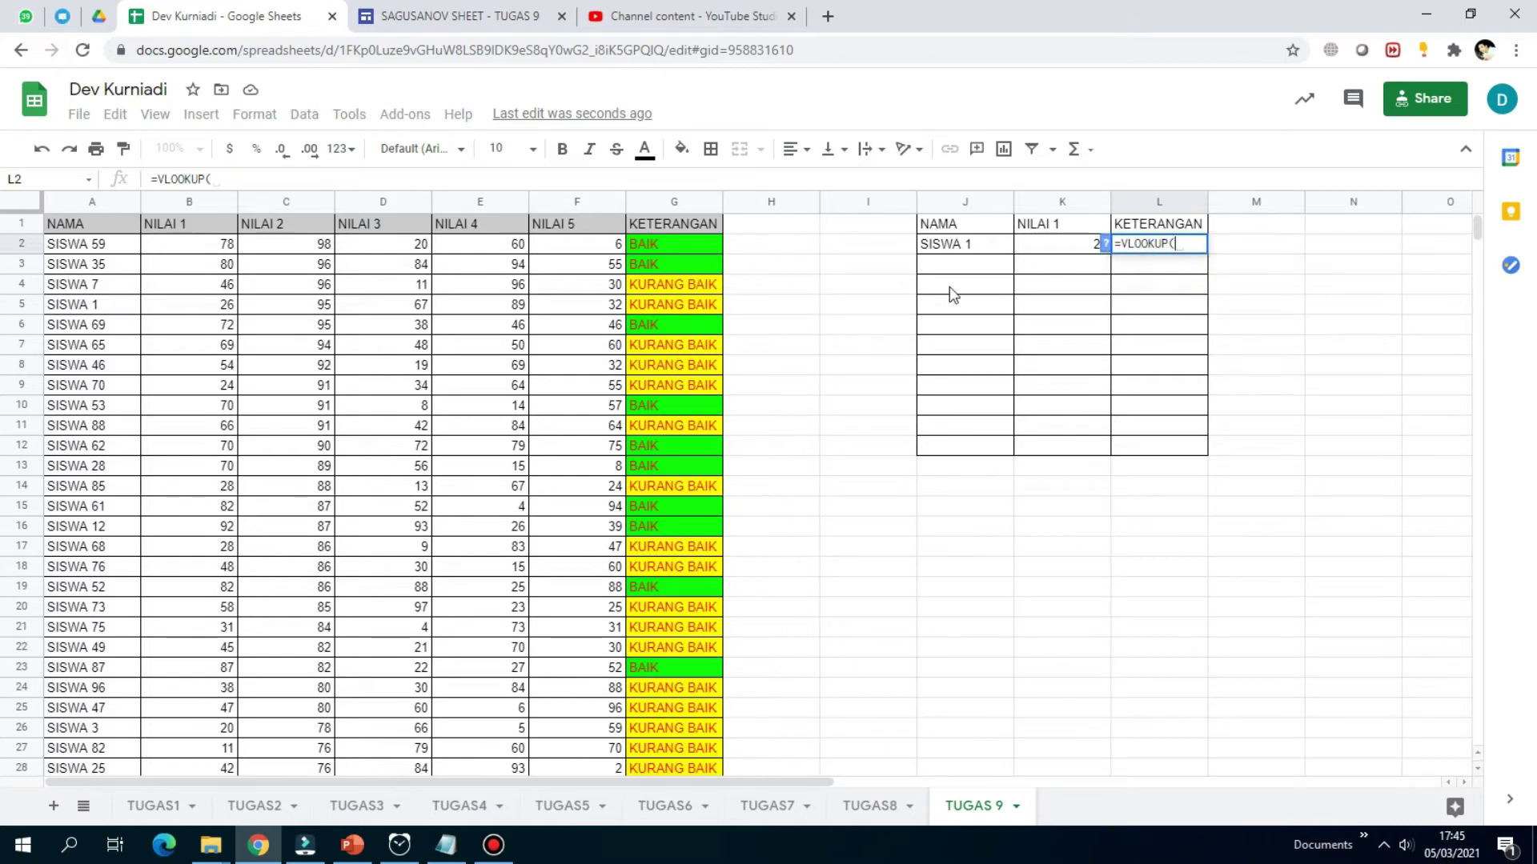
{"action": "left_click", "coordinate": [983, 244]}
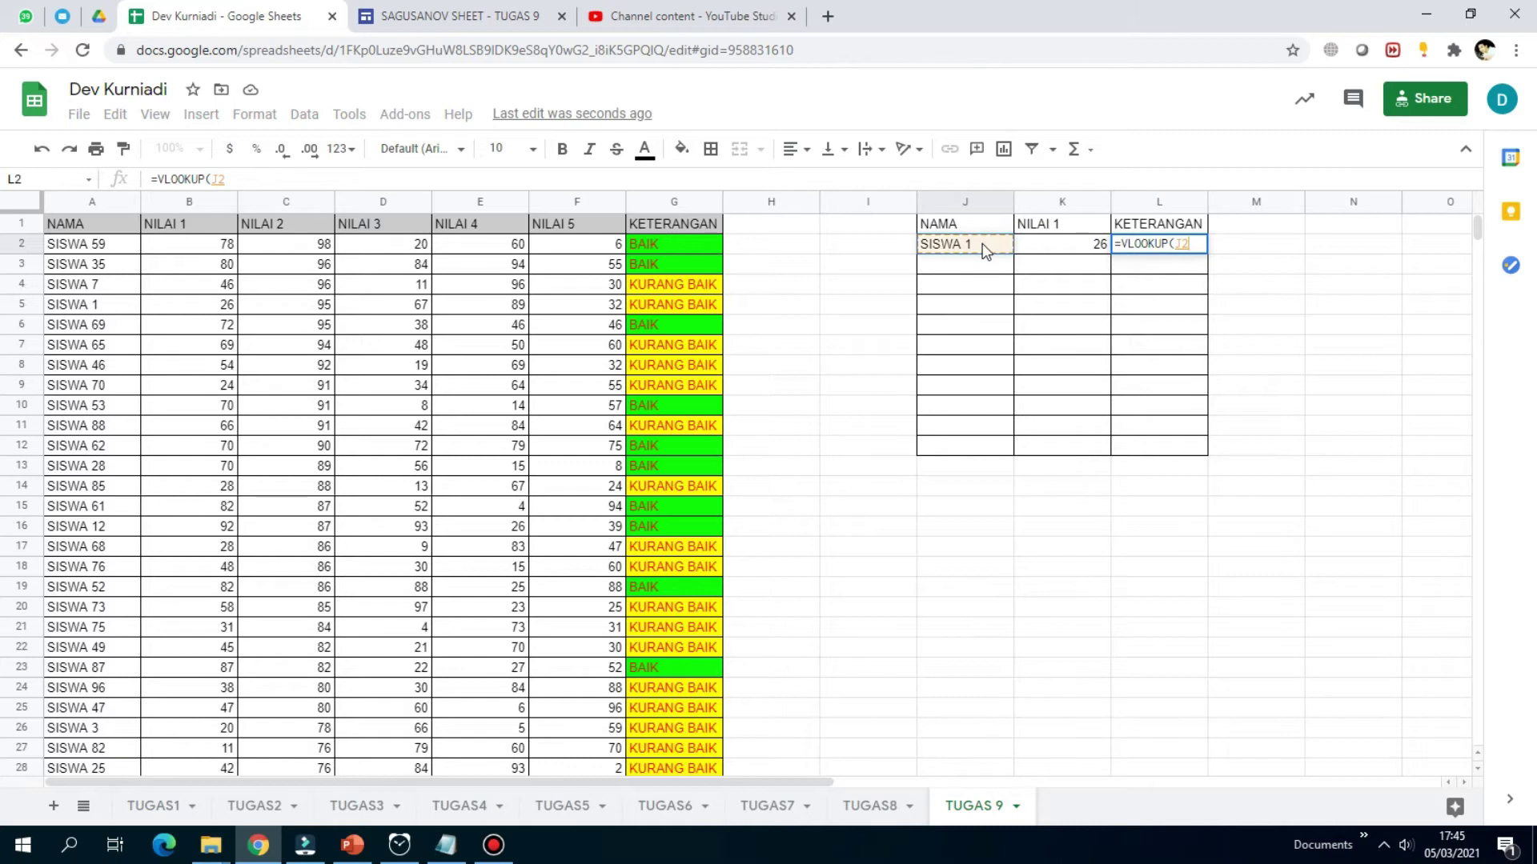
- Add the student data A2:G101 as the L2 formula's lookup range and make it absolute as $A$2:$G$101
{"action": "type", "text": ";"}
{"action": "left_click_drag", "start_coordinate": [71, 248], "coordinate": [686, 394]}
{"action": "scroll", "coordinate": [555, 381], "scroll_direction": "up", "scroll_amount": 15}
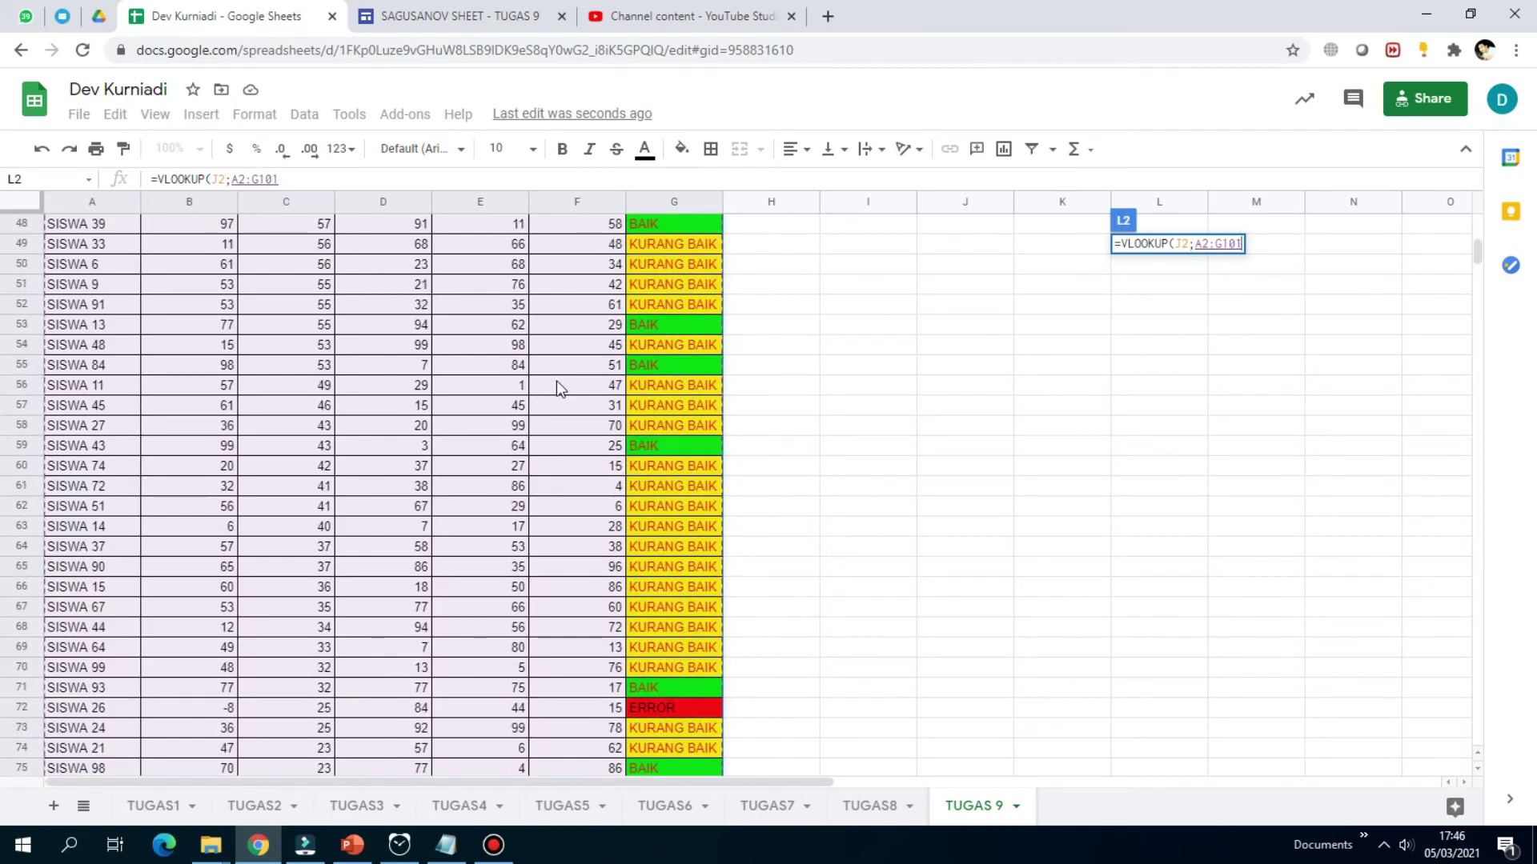
{"action": "scroll", "coordinate": [542, 354], "scroll_direction": "up", "scroll_amount": 3}
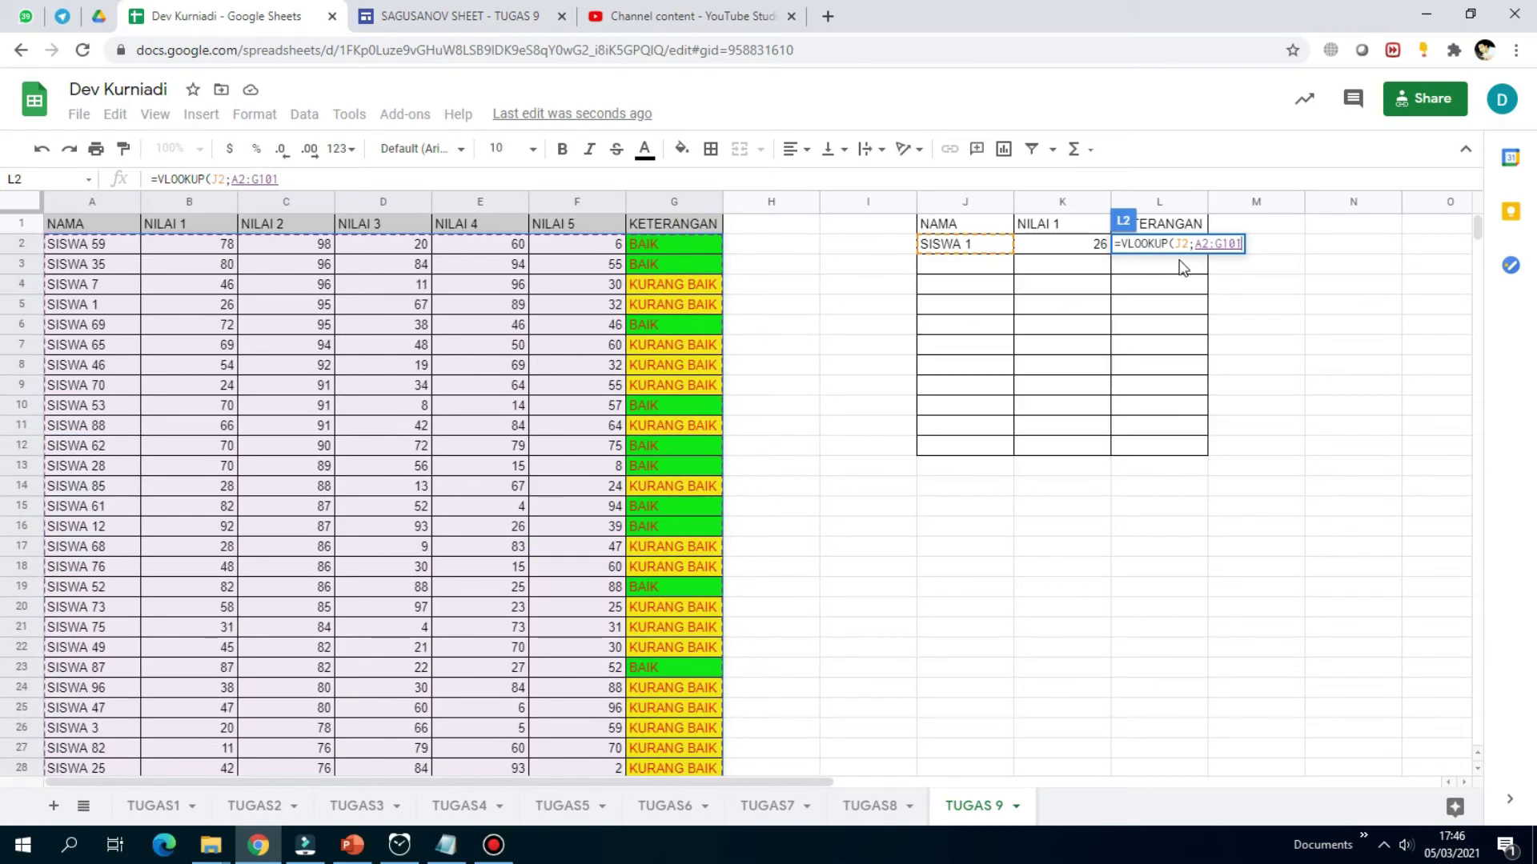
{"action": "key", "text": "F4"}
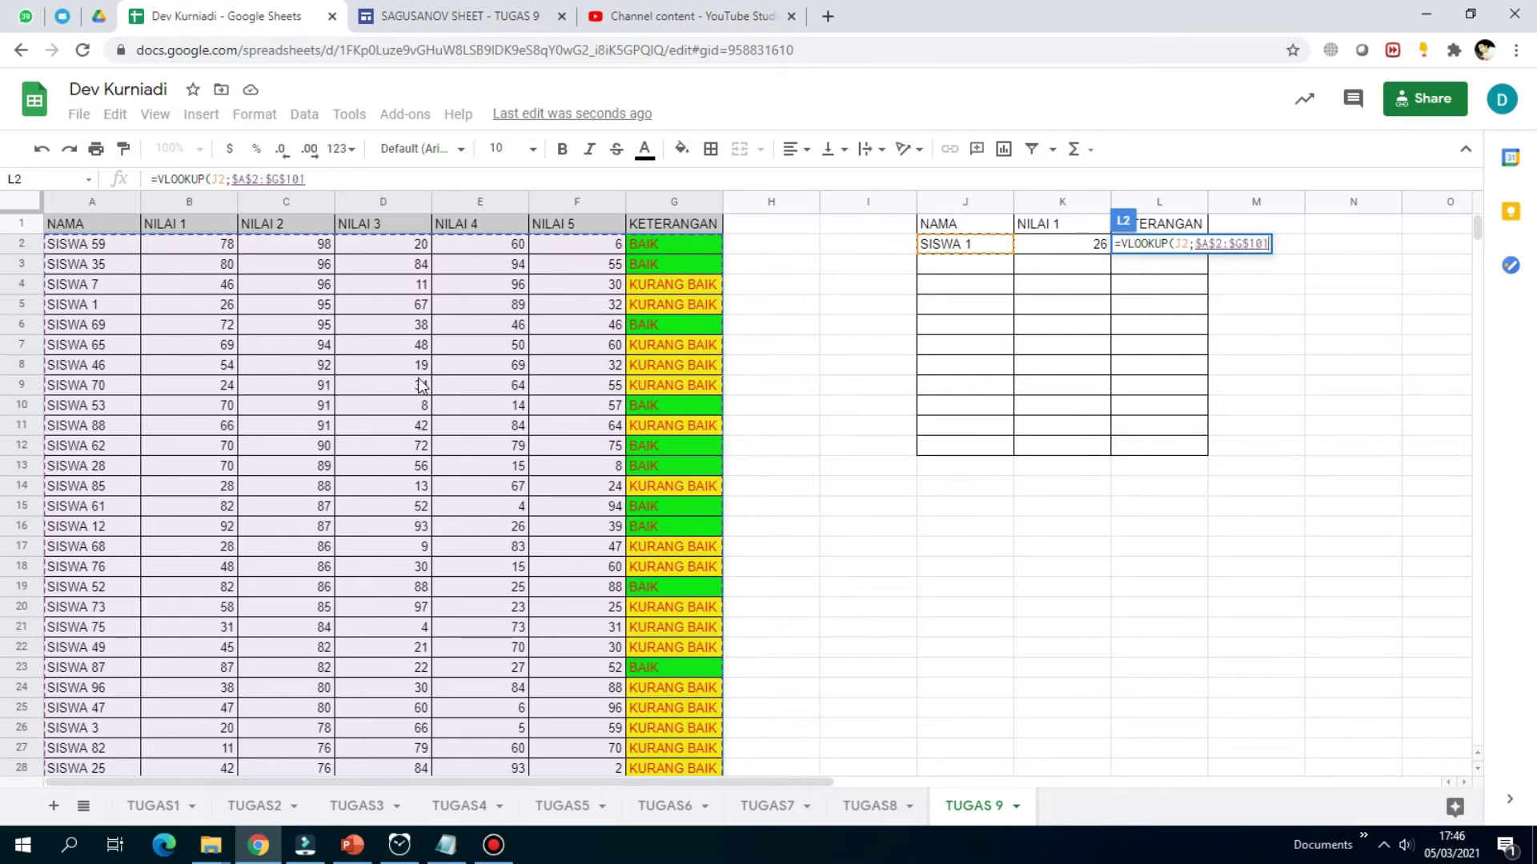
- Set the column index to 7 and the last argument to 0, completing =VLOOKUP(J2;$A$2:$G$101;7;0) in L2
{"action": "type", "text": ";"}
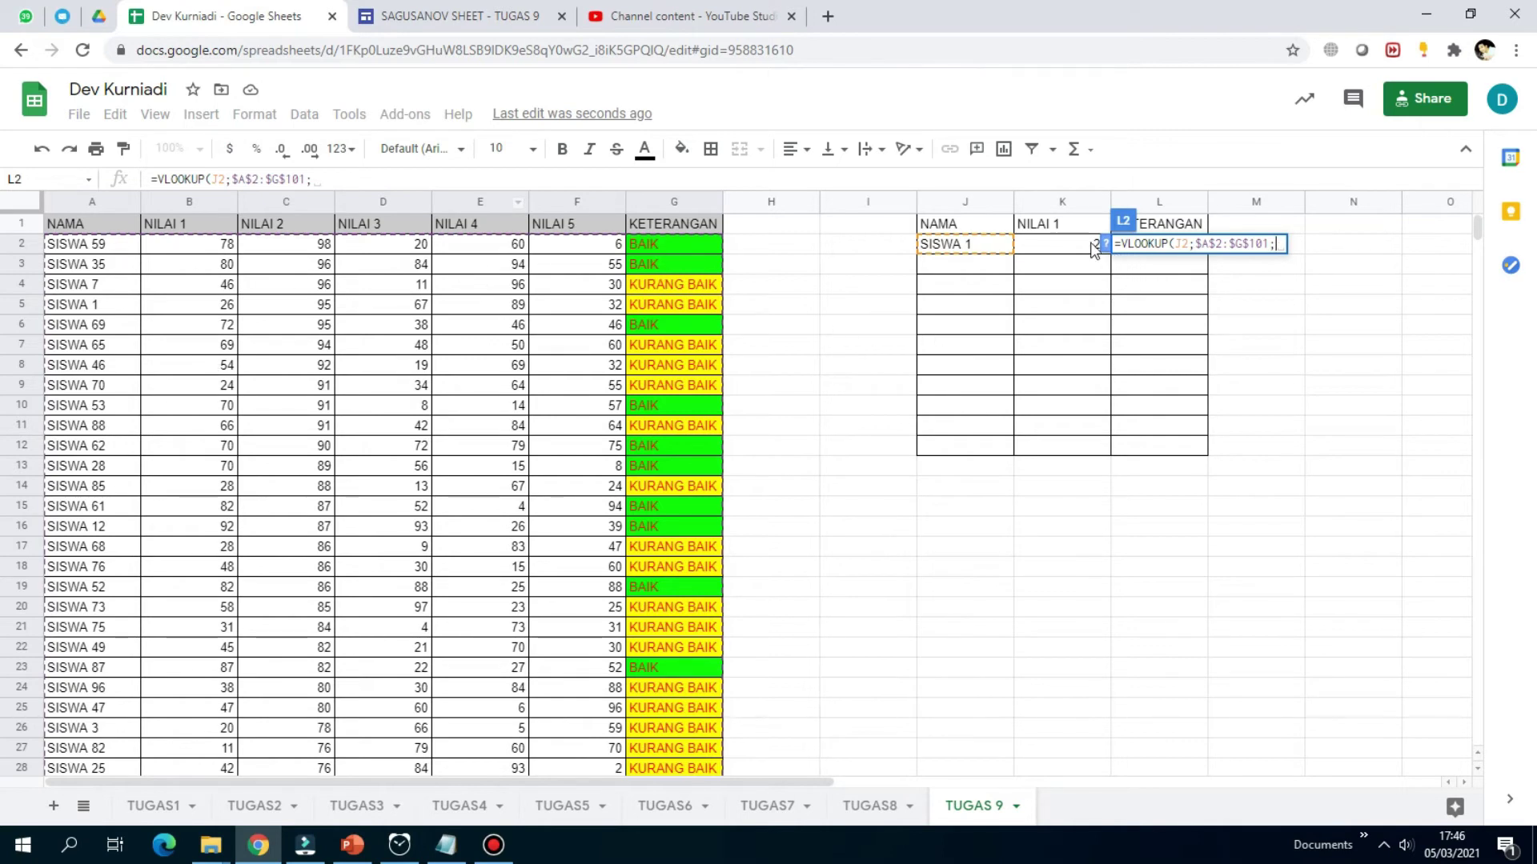
{"action": "type", "text": "7;"}
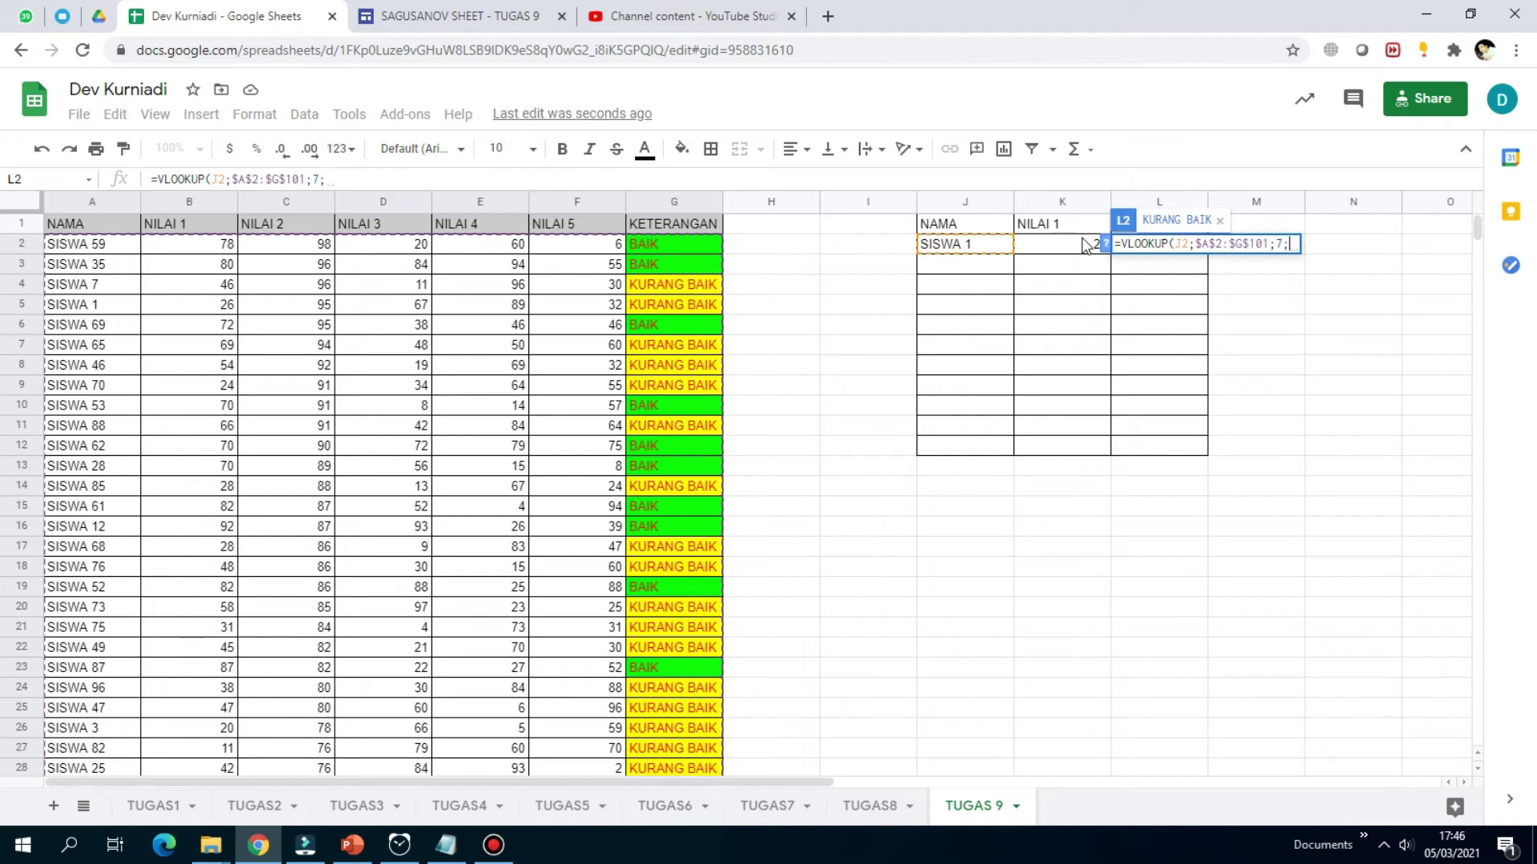
{"action": "type", "text": "0"}
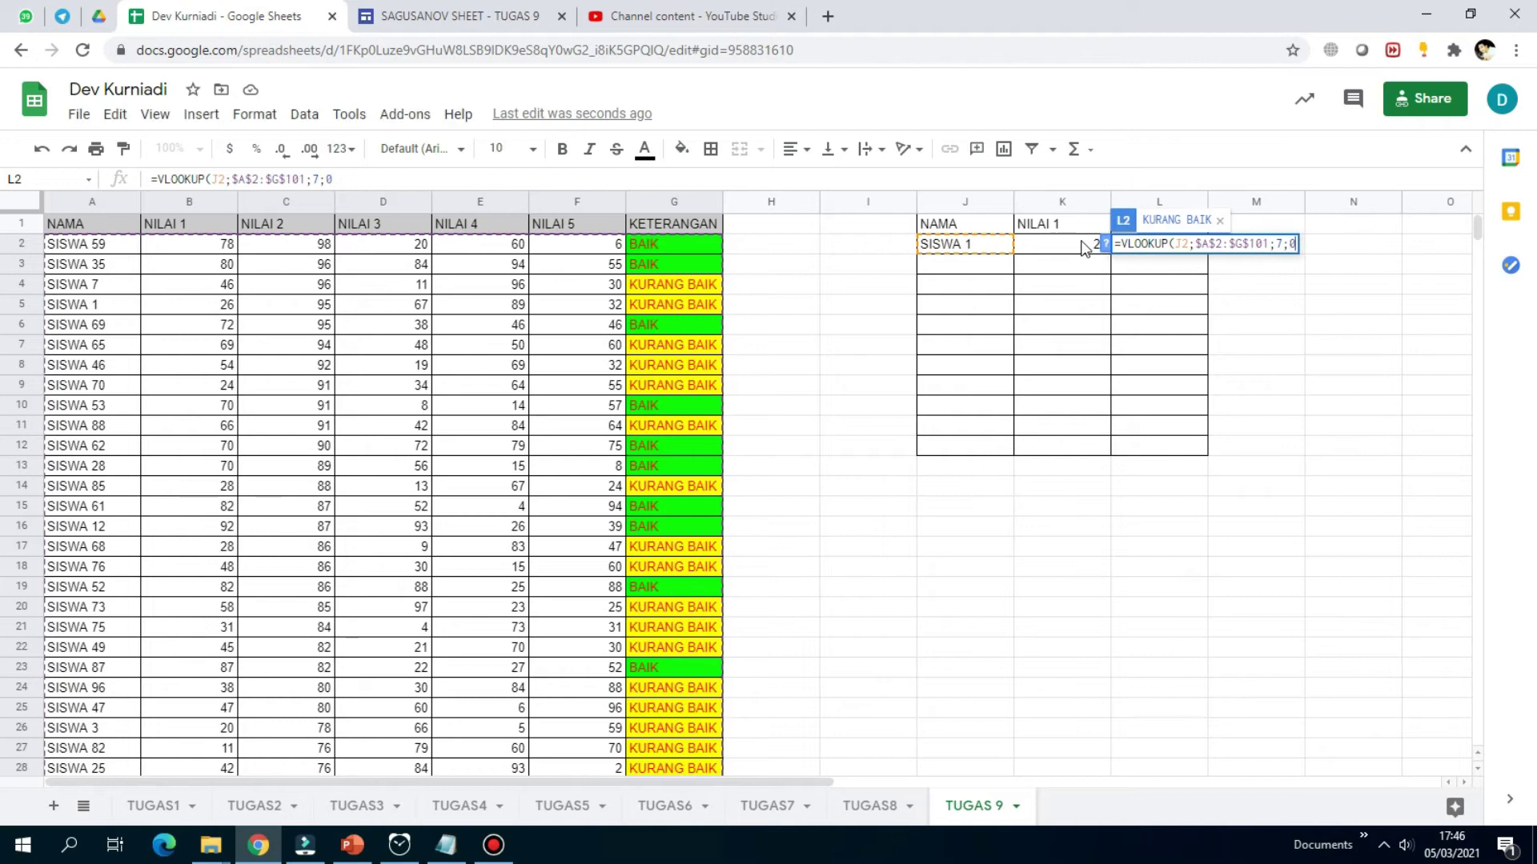
{"action": "type", "text": ")"}
{"action": "key", "text": "Return"}
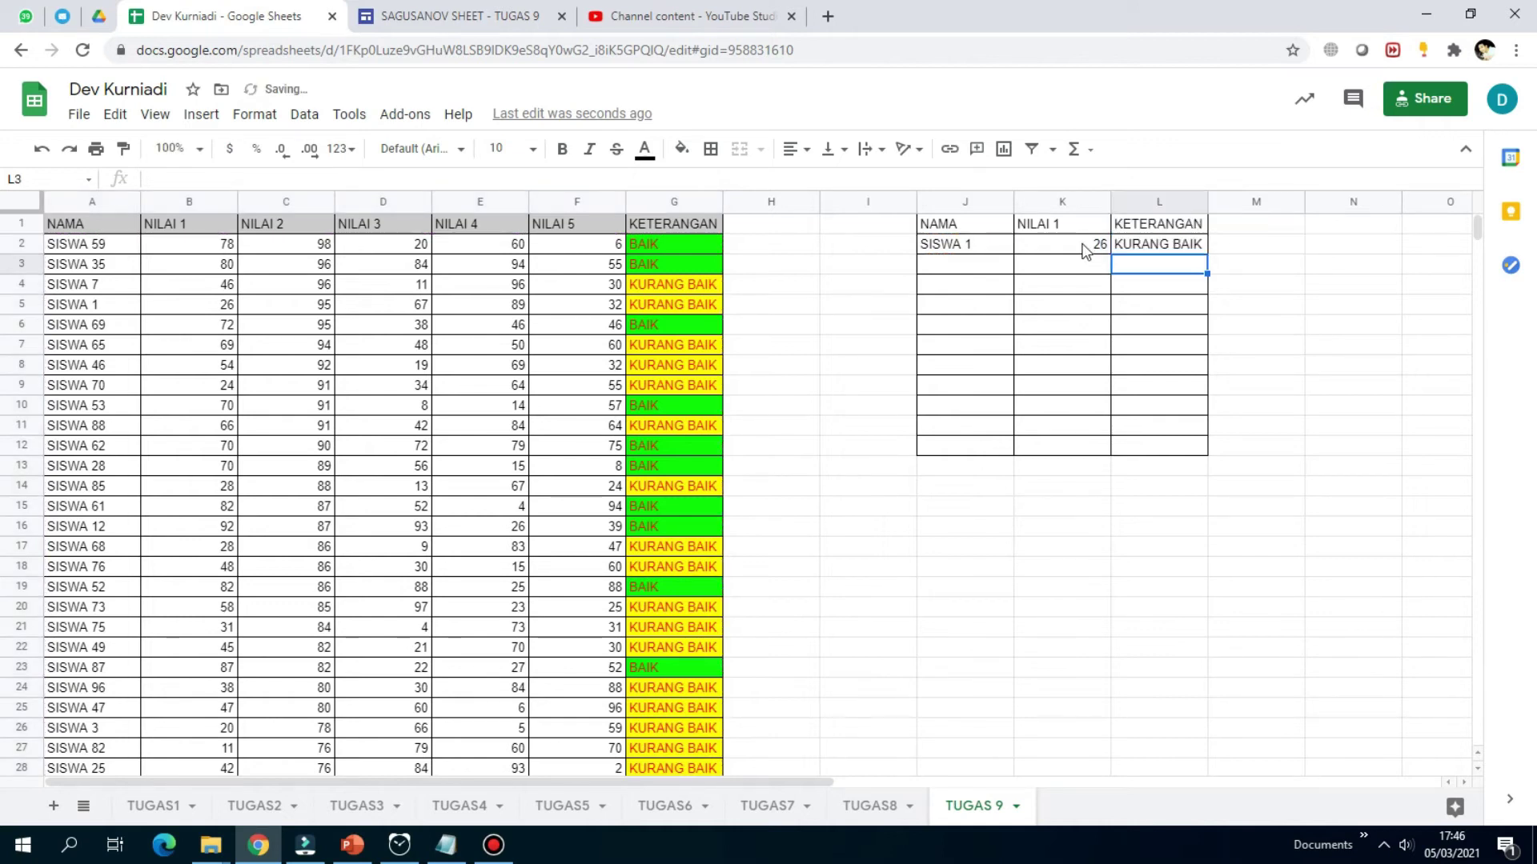
- Fill the NILAI 1 lookup formula from K2 down to K12
{"action": "left_click", "coordinate": [1174, 245]}
{"action": "left_click", "coordinate": [1077, 274]}
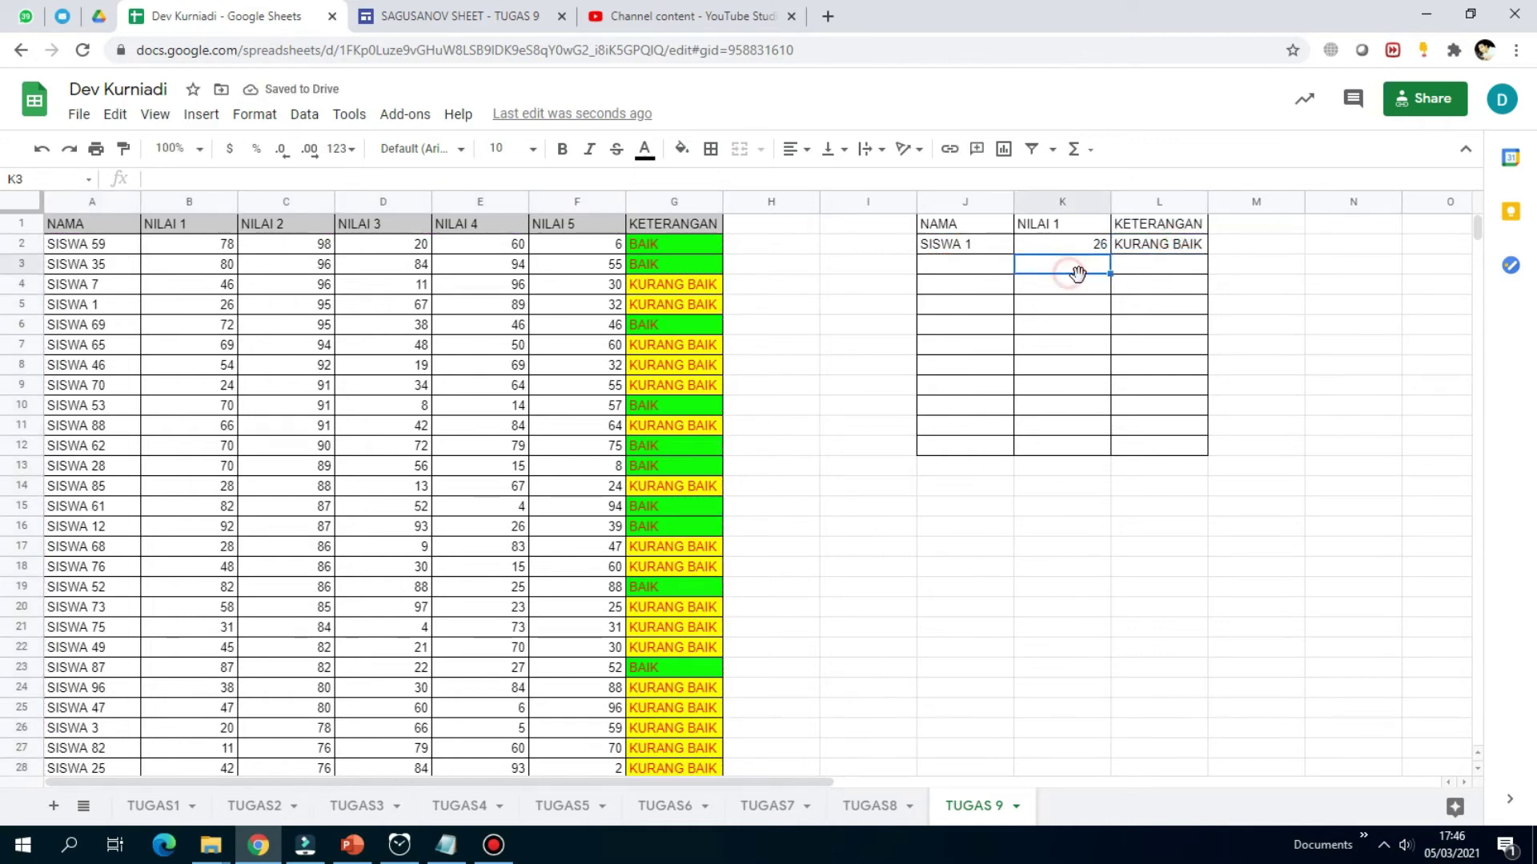
{"action": "left_click", "coordinate": [1308, 298]}
{"action": "left_click", "coordinate": [1078, 267]}
{"action": "left_click", "coordinate": [1090, 328]}
{"action": "left_click", "coordinate": [1088, 248]}
{"action": "left_click_drag", "start_coordinate": [1110, 253], "coordinate": [1108, 448]}
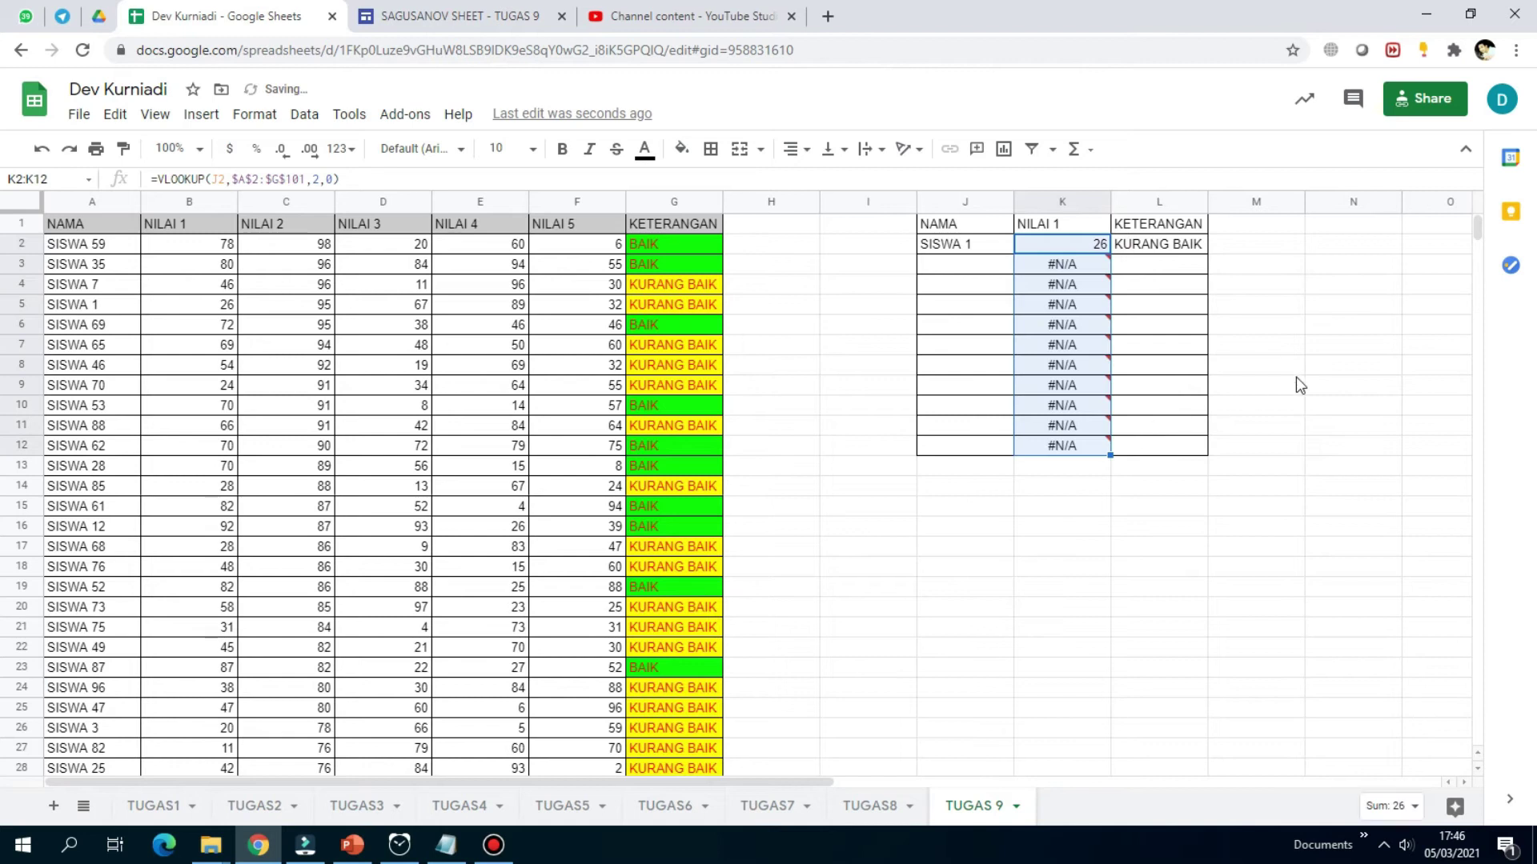
- Fill the KETERANGAN lookup formula from L2 down to L12
{"action": "left_click", "coordinate": [1308, 365]}
{"action": "left_click", "coordinate": [1185, 245]}
{"action": "left_click_drag", "start_coordinate": [1207, 253], "coordinate": [1203, 441]}
{"action": "left_click", "coordinate": [1285, 367]}
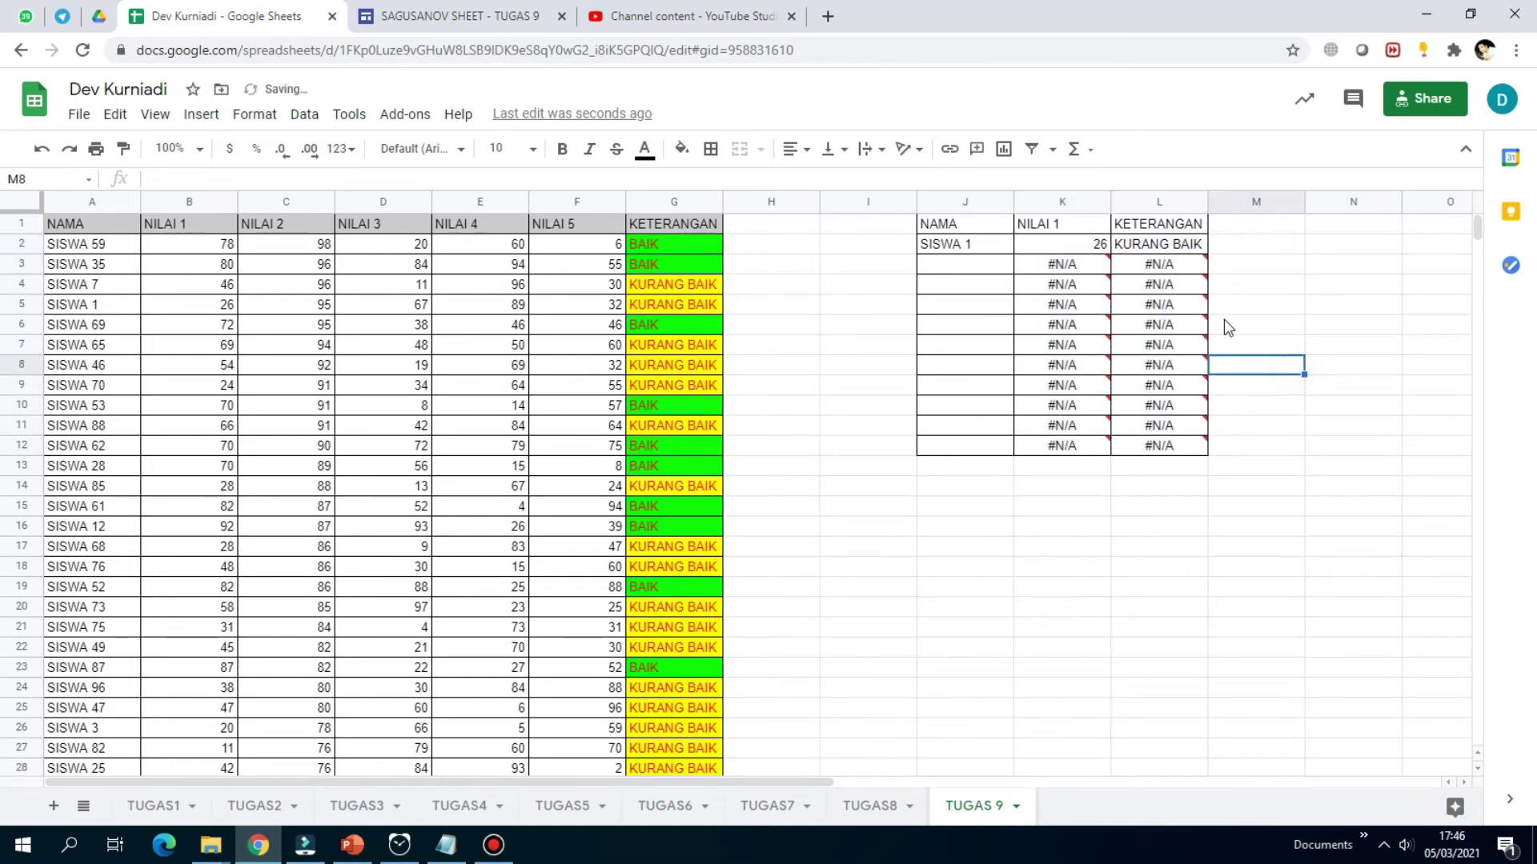
- Enter SISWA 21 in J3 and SISWA 35 in both J4 and J5 of the NAMA column
{"action": "mouse_move", "coordinate": [1156, 384]}
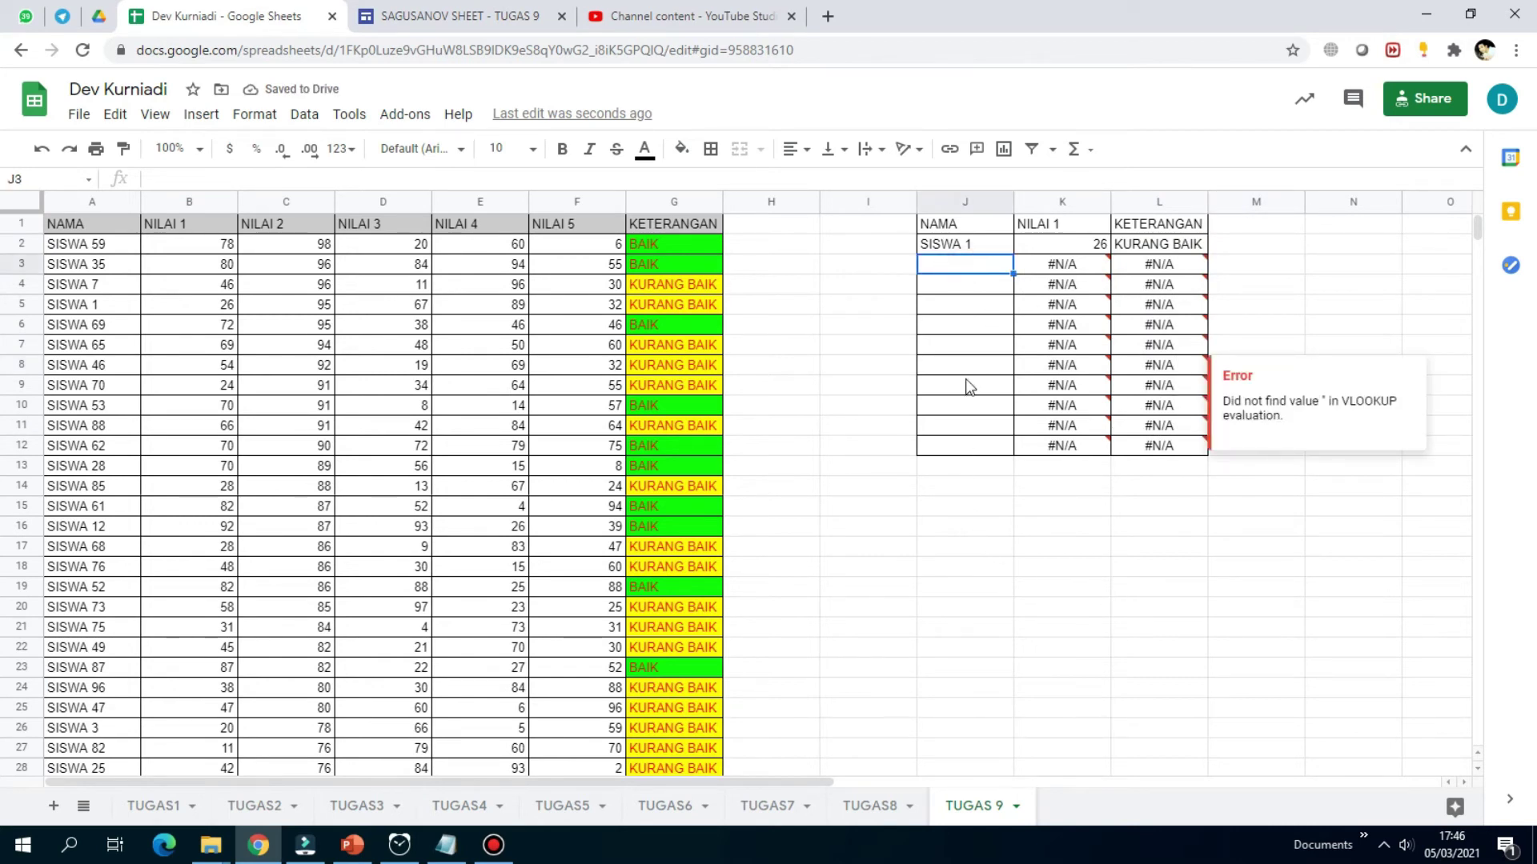
{"action": "left_click", "coordinate": [961, 264]}
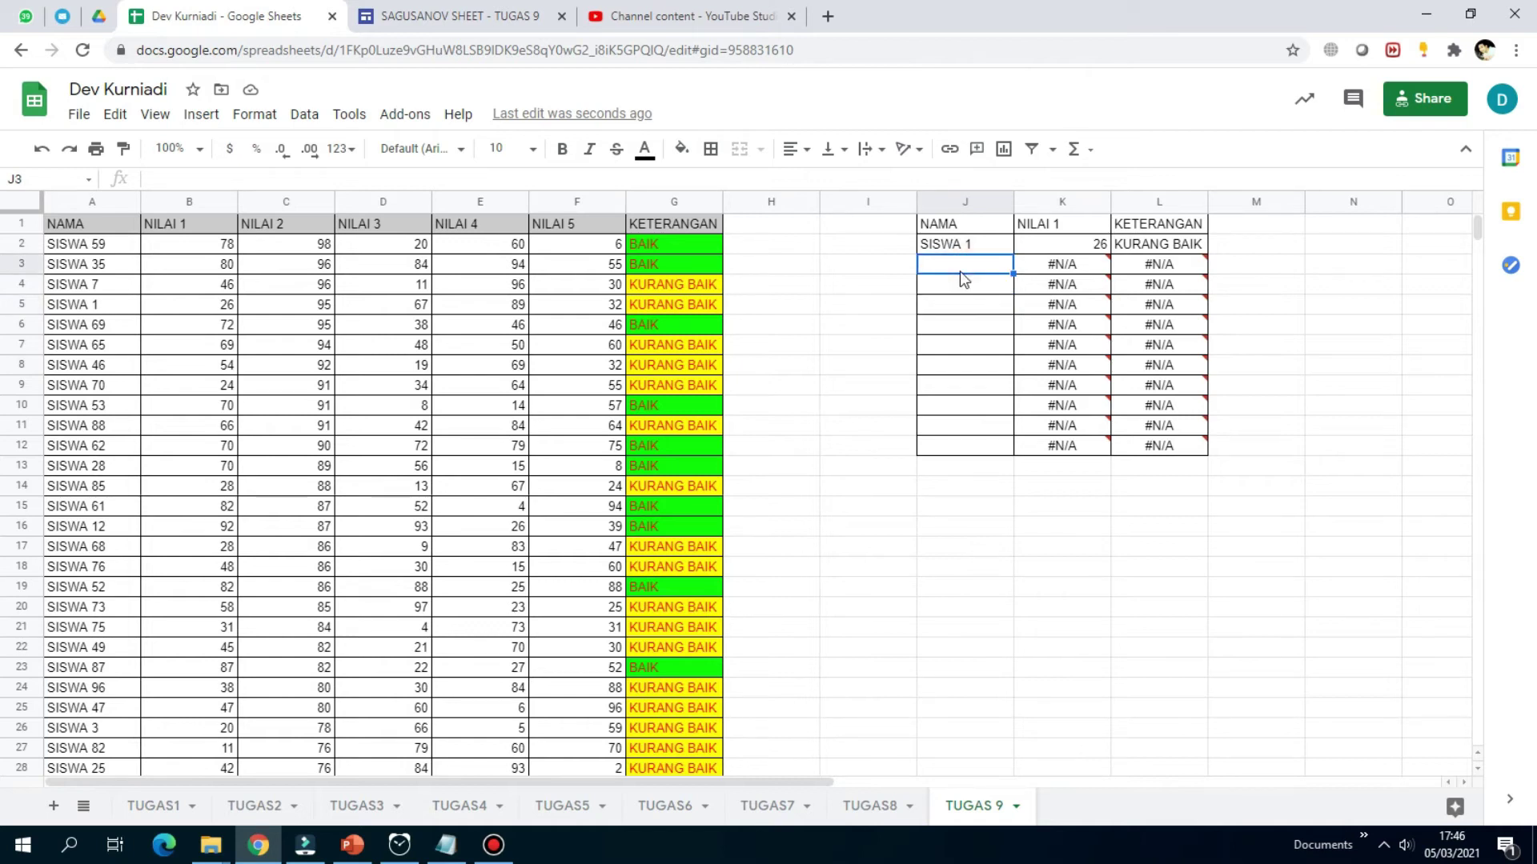
{"action": "type", "text": "SISW"}
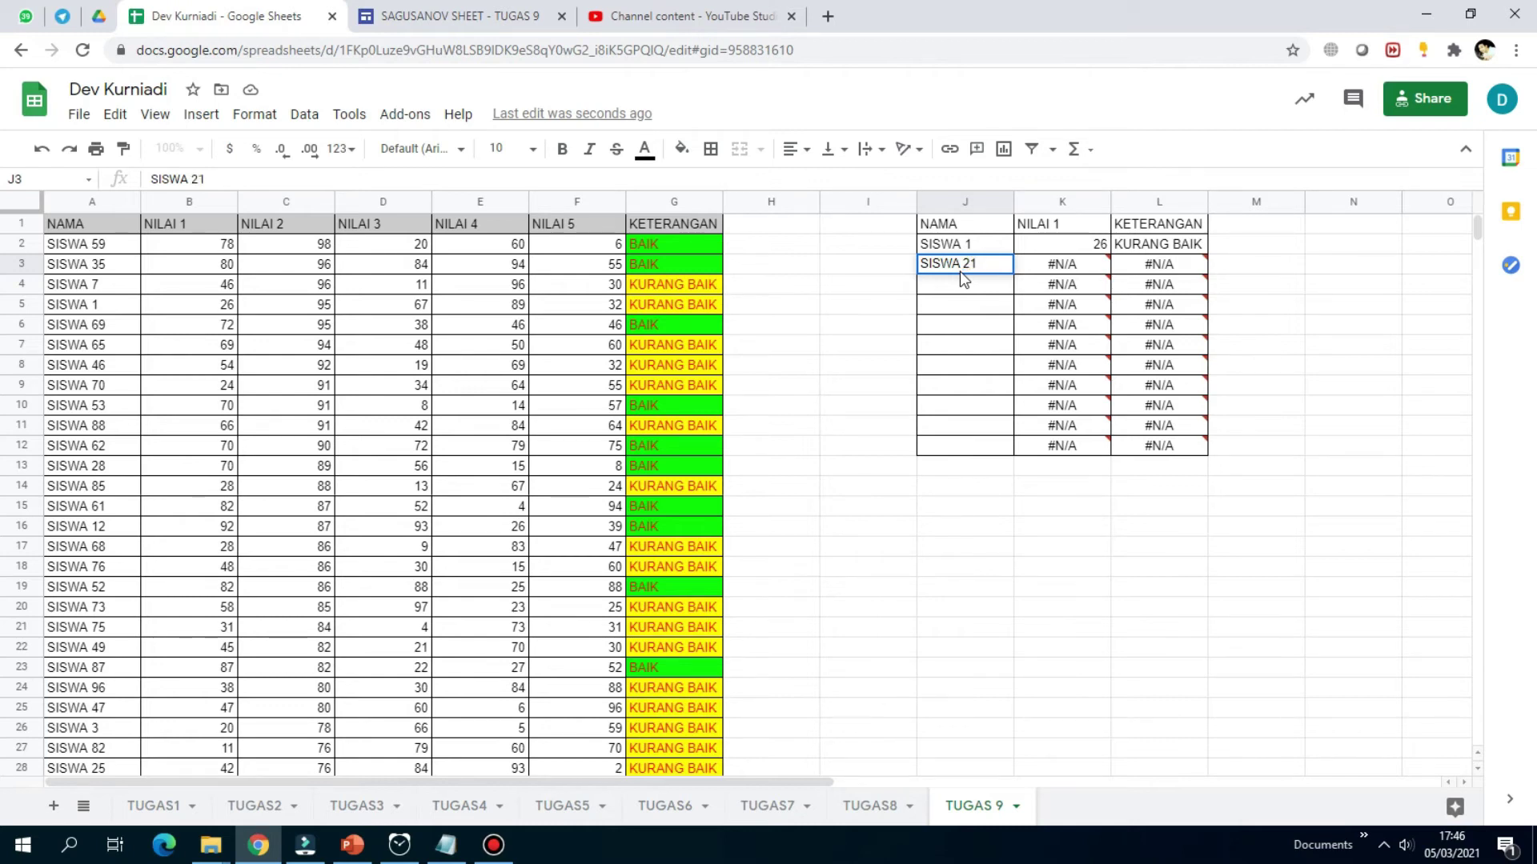
{"action": "type", "text": "A 21"}
{"action": "key", "text": "Return"}
{"action": "type", "text": "SISWA"}
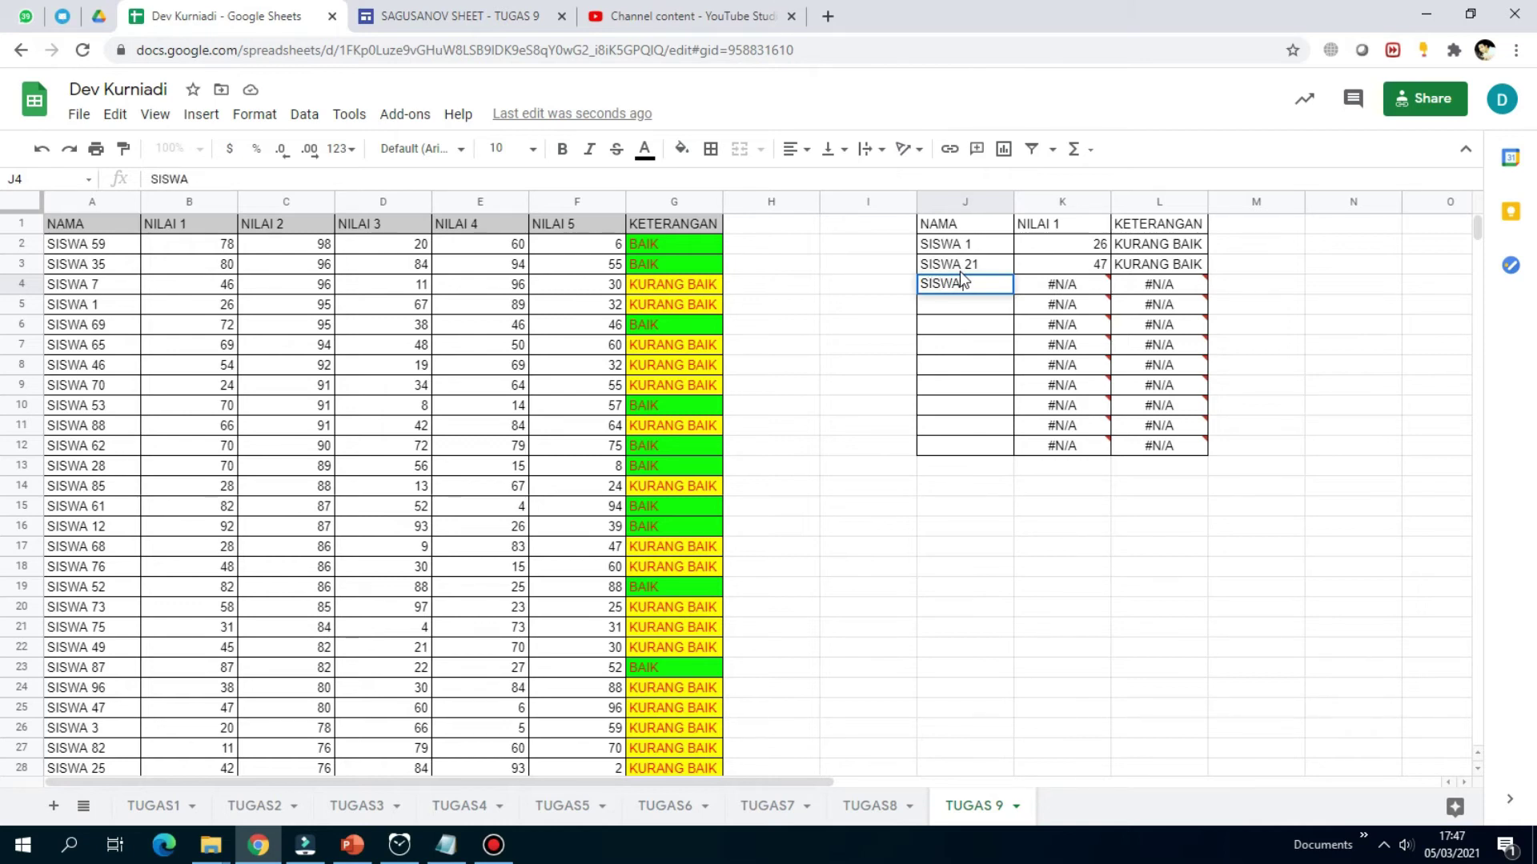
{"action": "type", "text": " 35"}
{"action": "key", "text": "Return"}
{"action": "type", "text": "SISWA"}
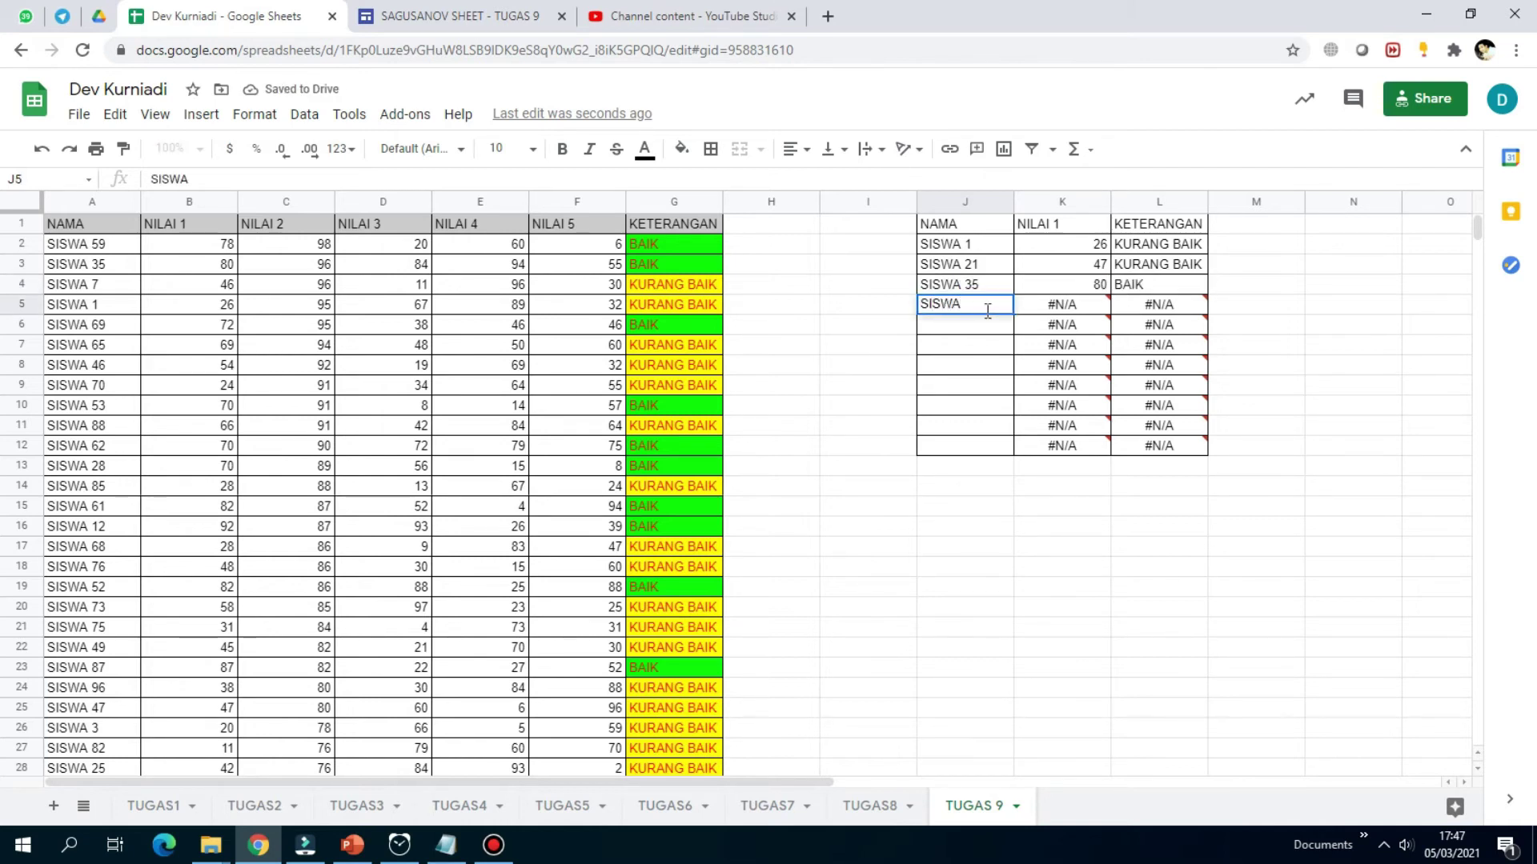
{"action": "type", "text": " 35"}
{"action": "key", "text": "Return"}
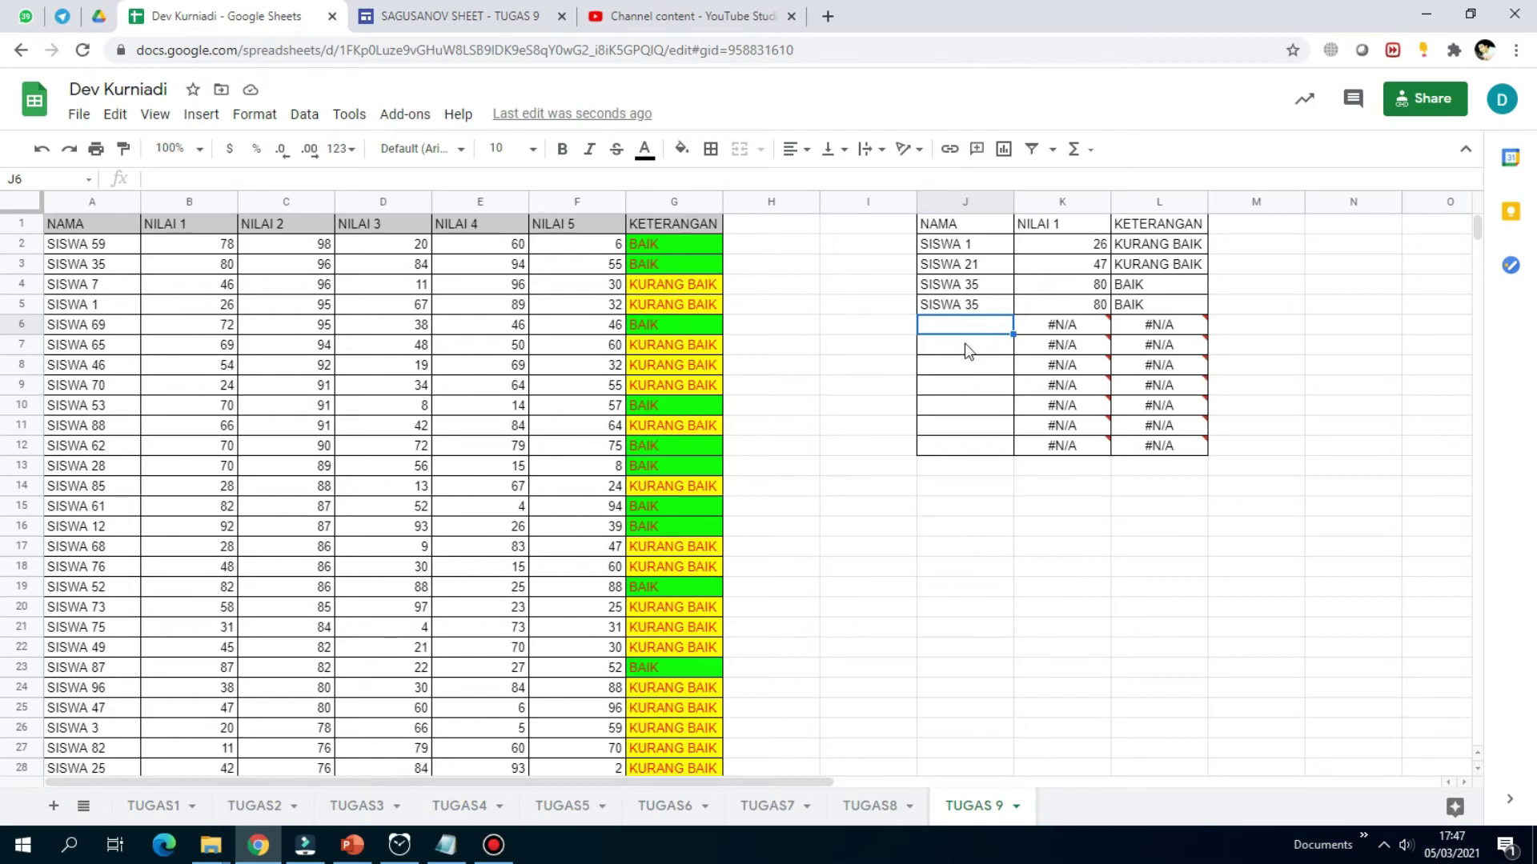
- Enter SISWA 4, SISWA 70 and SISWA 51 in cells J6 to J8 of the NAMA column
{"action": "type", "text": "SISWA"}
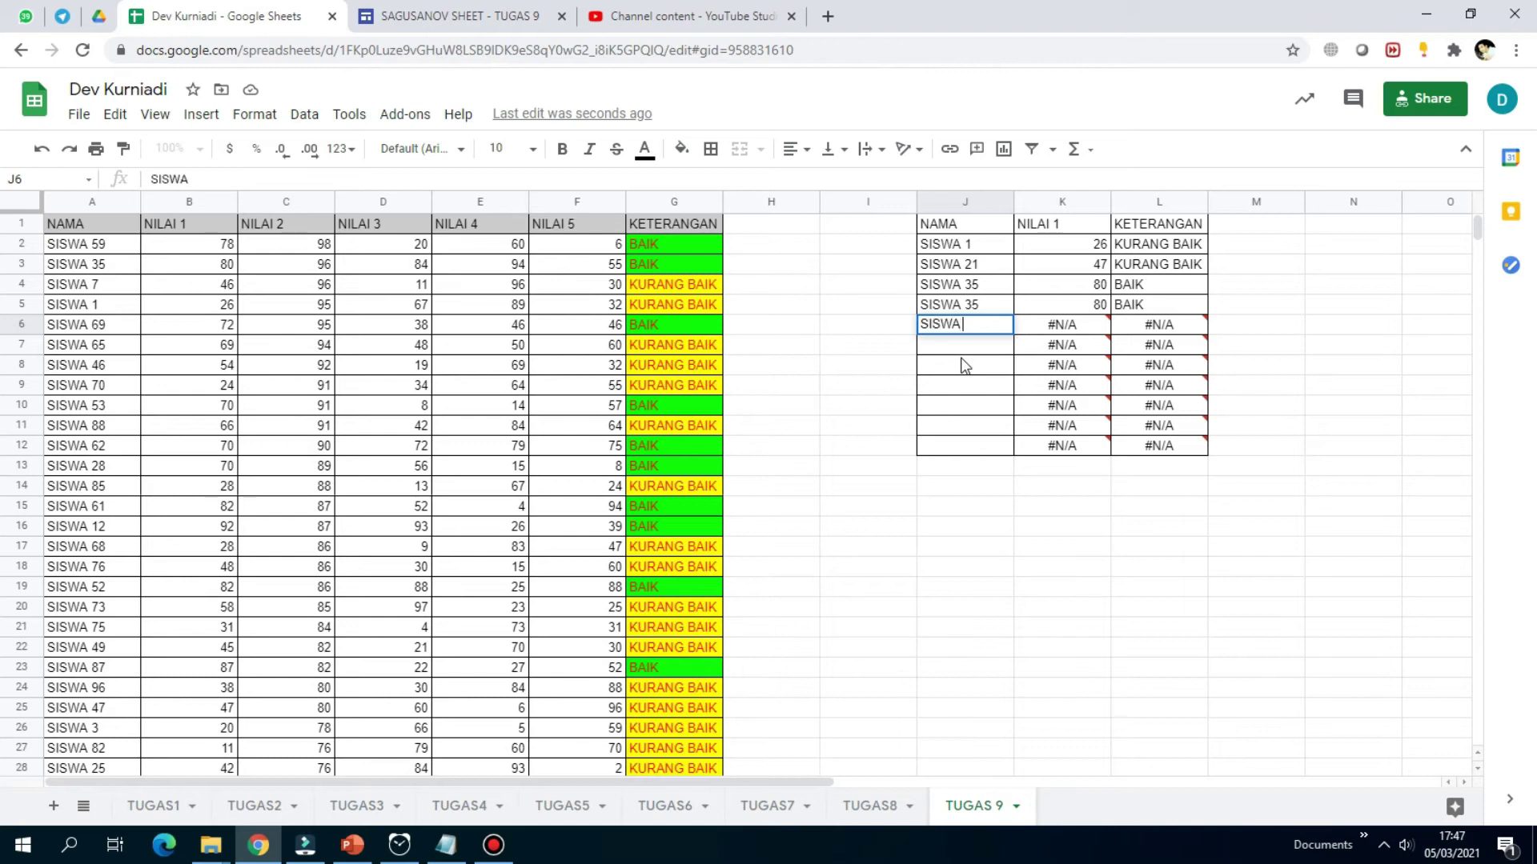
{"action": "type", "text": " 4"}
{"action": "key", "text": "Return"}
{"action": "type", "text": "SISWA 70"}
{"action": "key", "text": "Return"}
{"action": "type", "text": "SISW"}
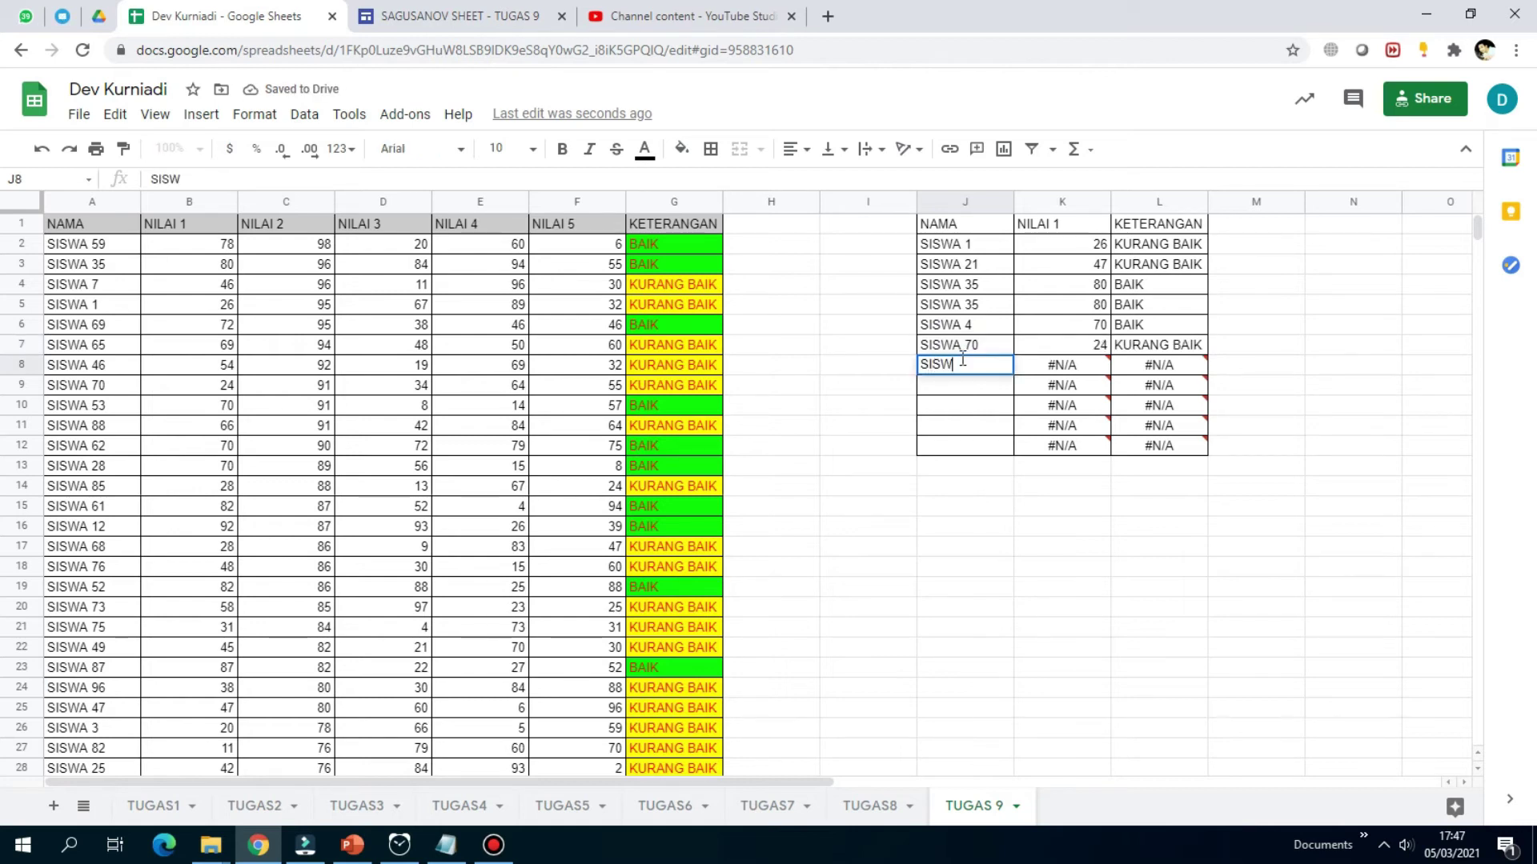
{"action": "type", "text": "A 51"}
{"action": "key", "text": "Return"}
- Enter SISWA 80, SISWA 73, SISWA 68 and SISWA 53 in cells J9 to J12 of the NAMA column
{"action": "type", "text": "SISWA "}
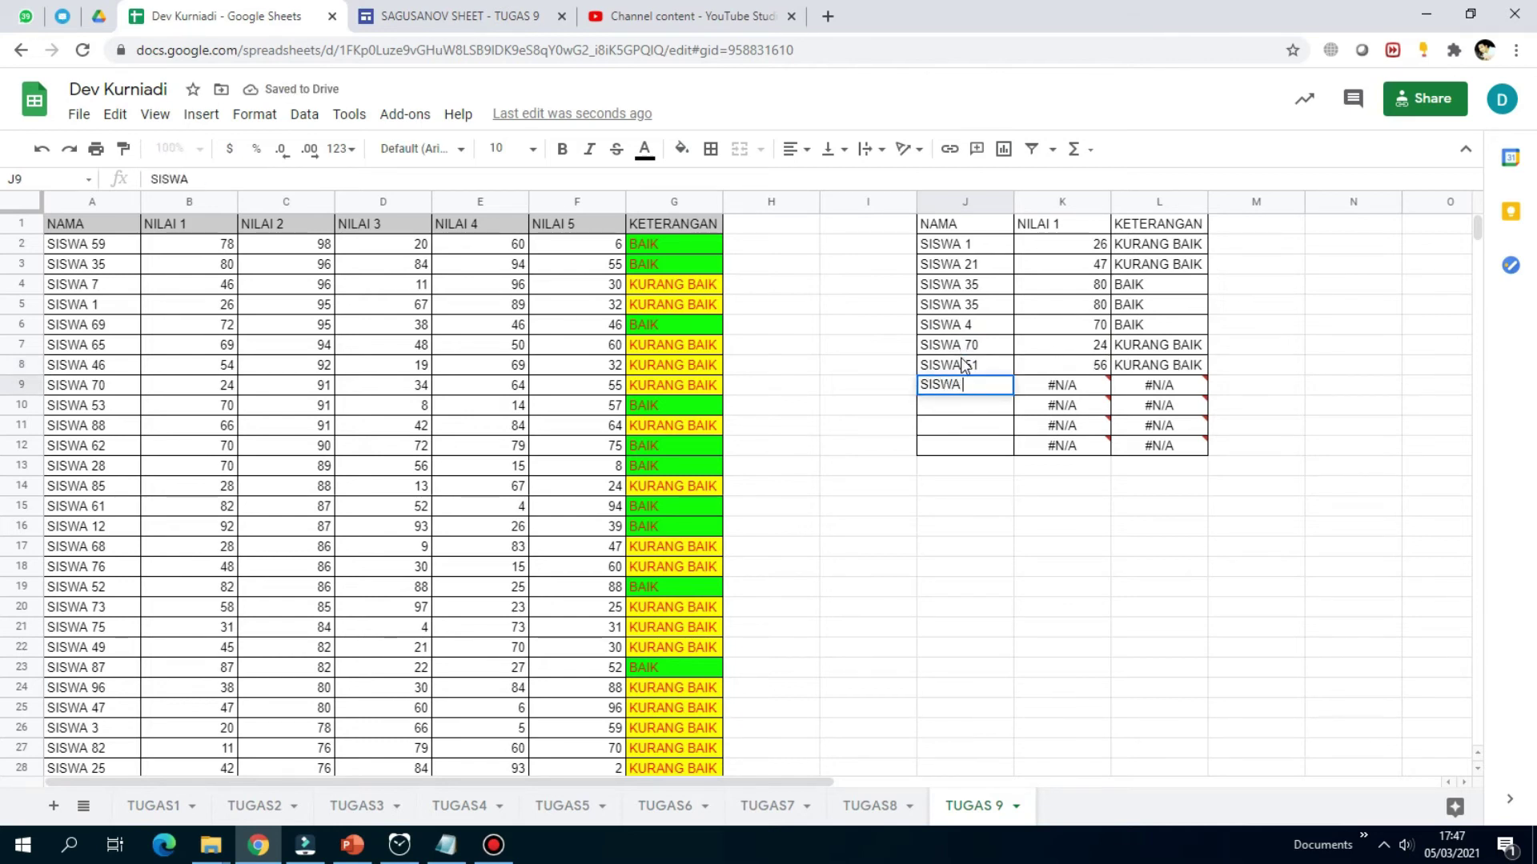
{"action": "type", "text": "80"}
{"action": "key", "text": "Return"}
{"action": "type", "text": "SISWA"}
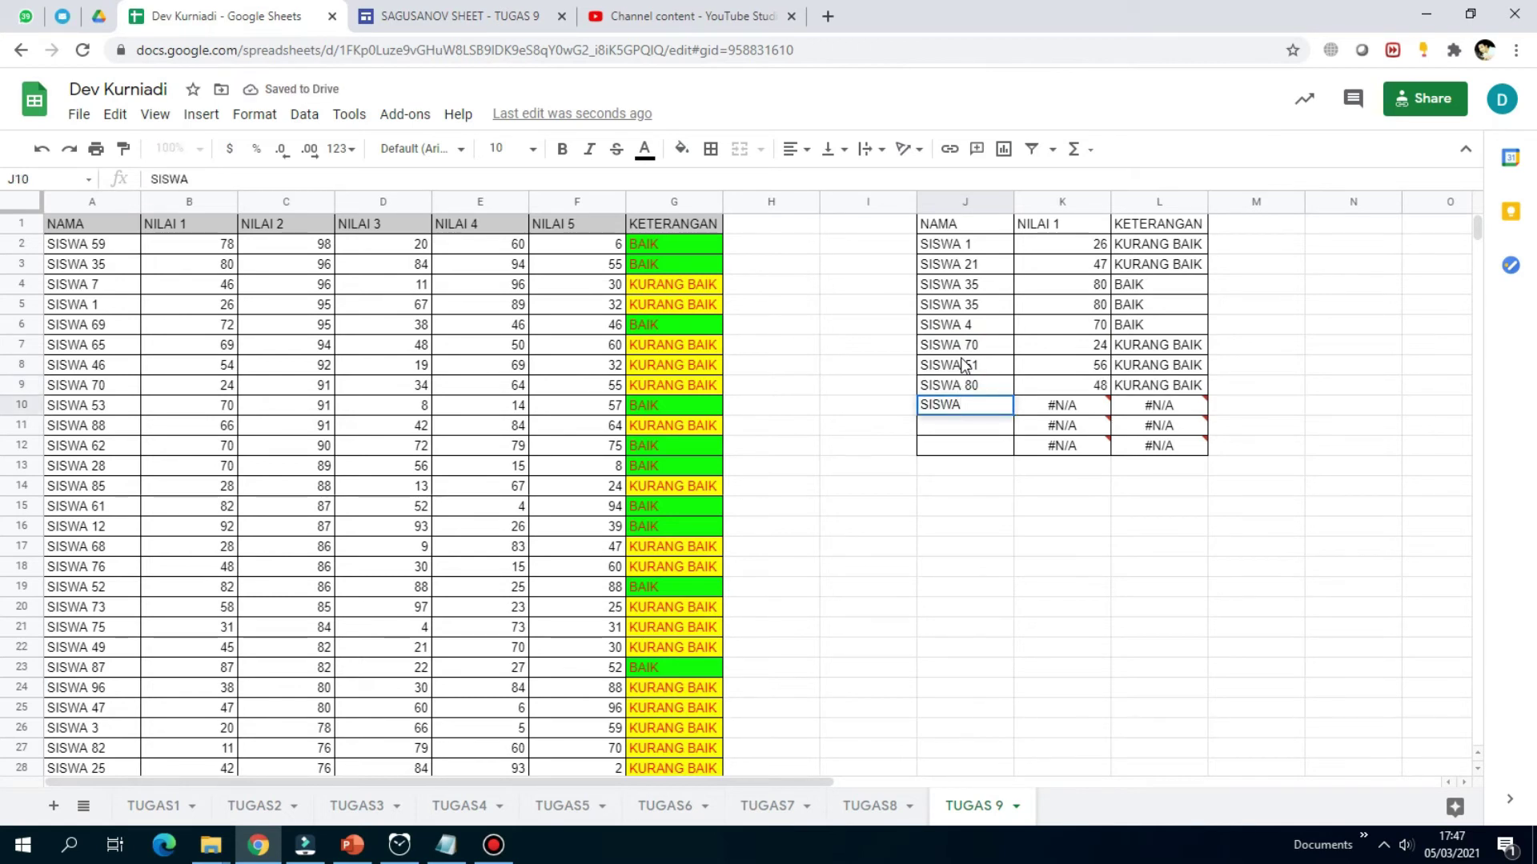
{"action": "type", "text": " 73"}
{"action": "key", "text": "Return"}
{"action": "type", "text": "SISWA"}
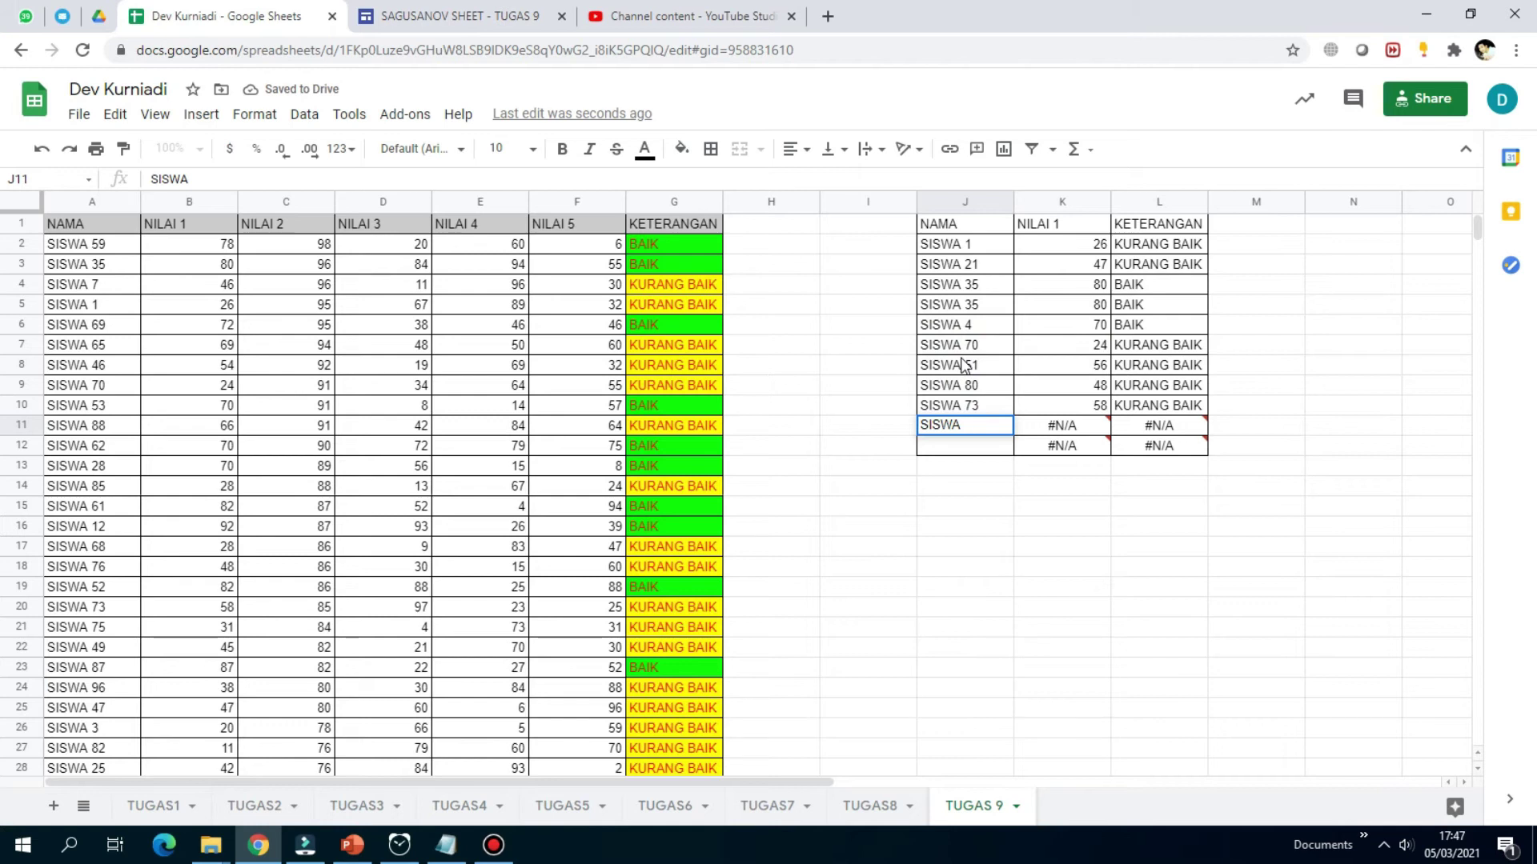
{"action": "type", "text": " 68"}
{"action": "key", "text": "Return"}
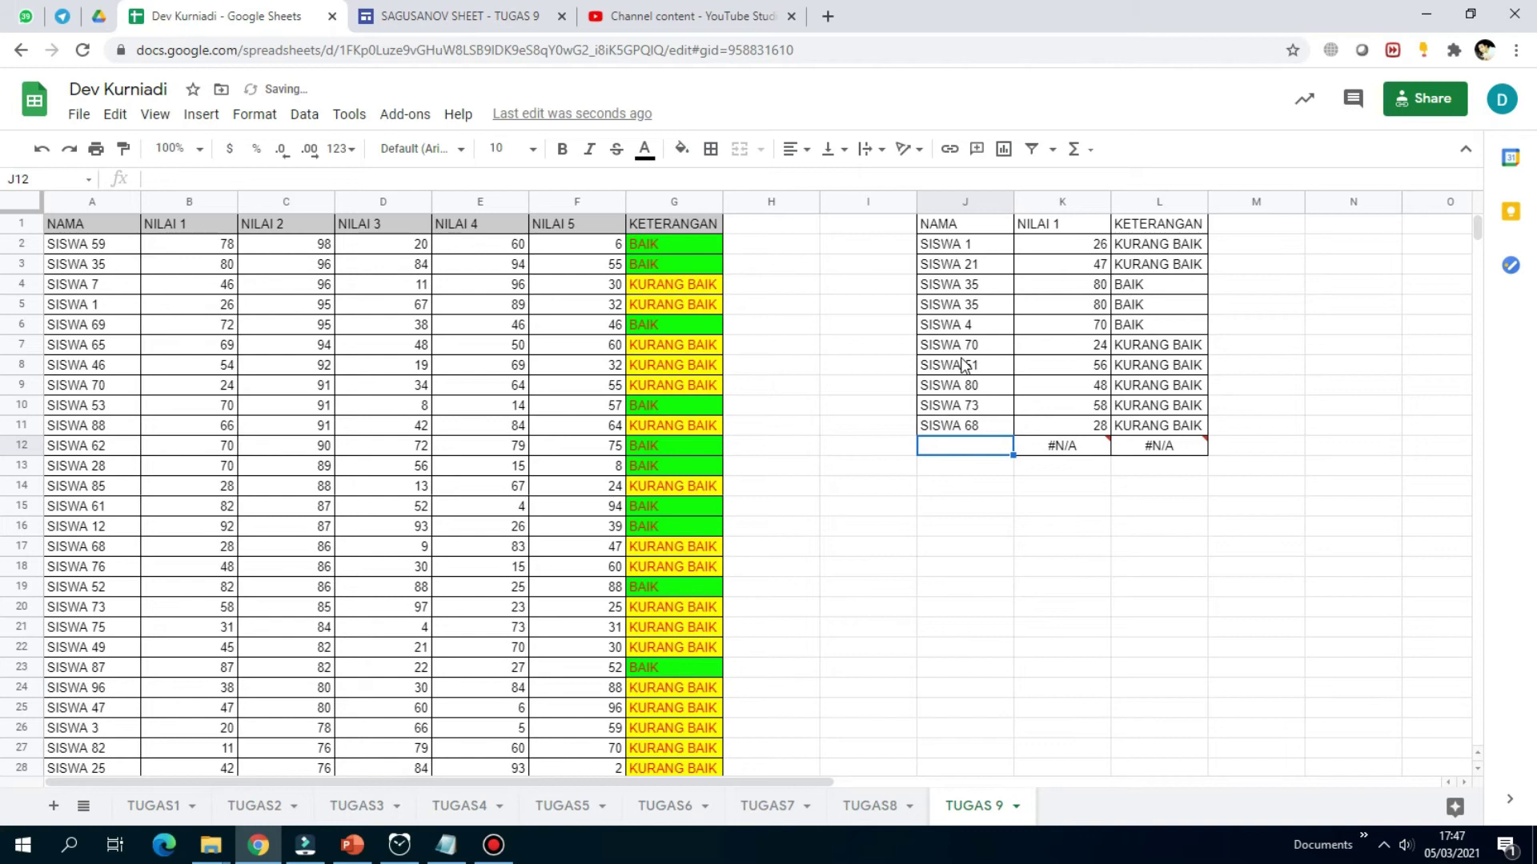
{"action": "type", "text": "SISWA"}
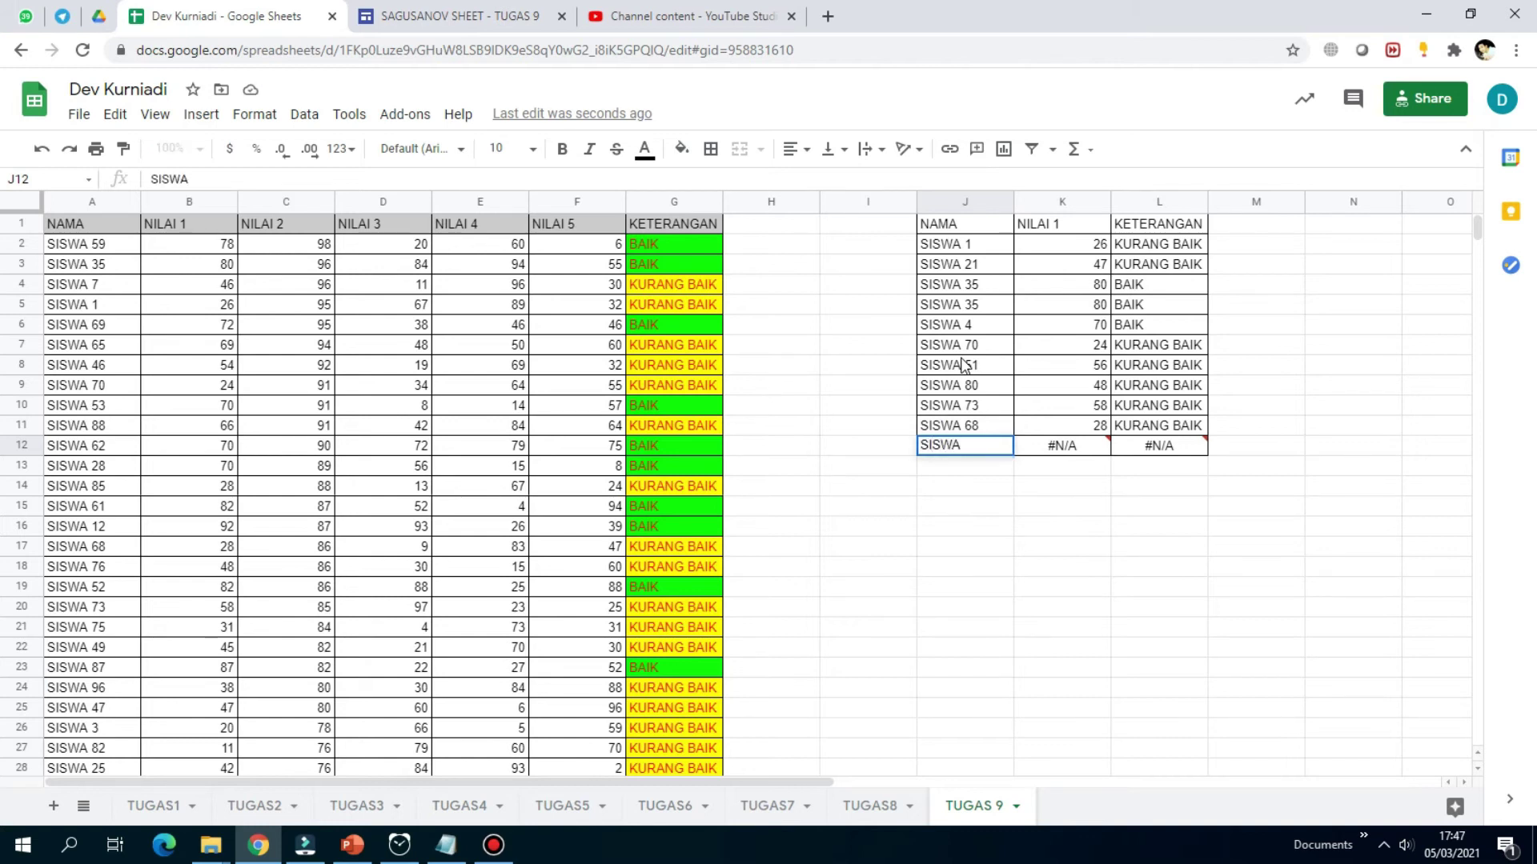
{"action": "type", "text": " 53"}
{"action": "key", "text": "Return"}
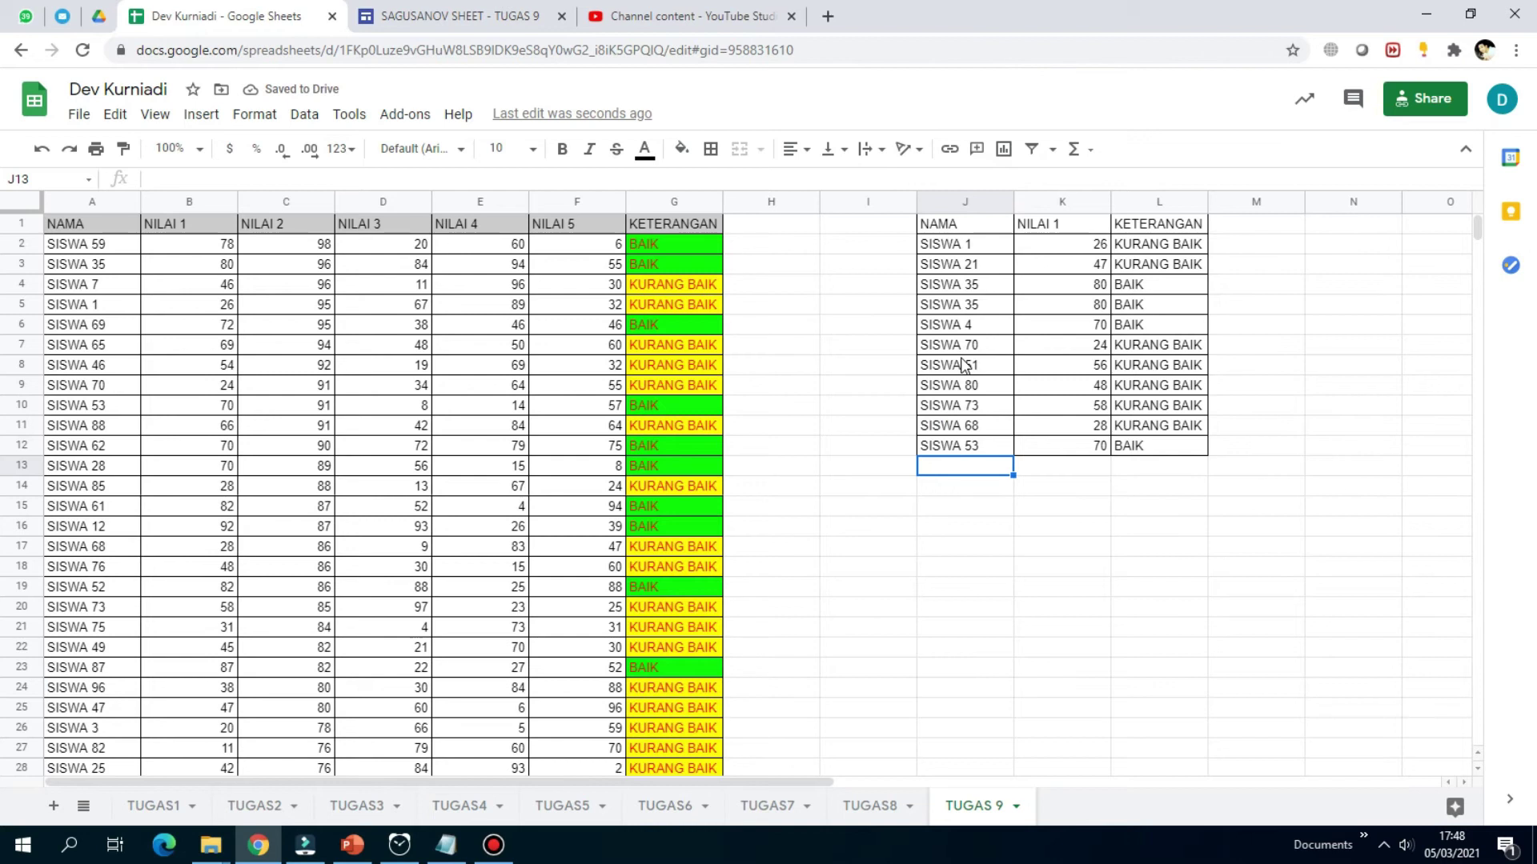
- Check the lookup results in the J1:L12 table and read the conditional formatting instruction on the TUGAS 9 assignment page
{"action": "left_click", "coordinate": [950, 343]}
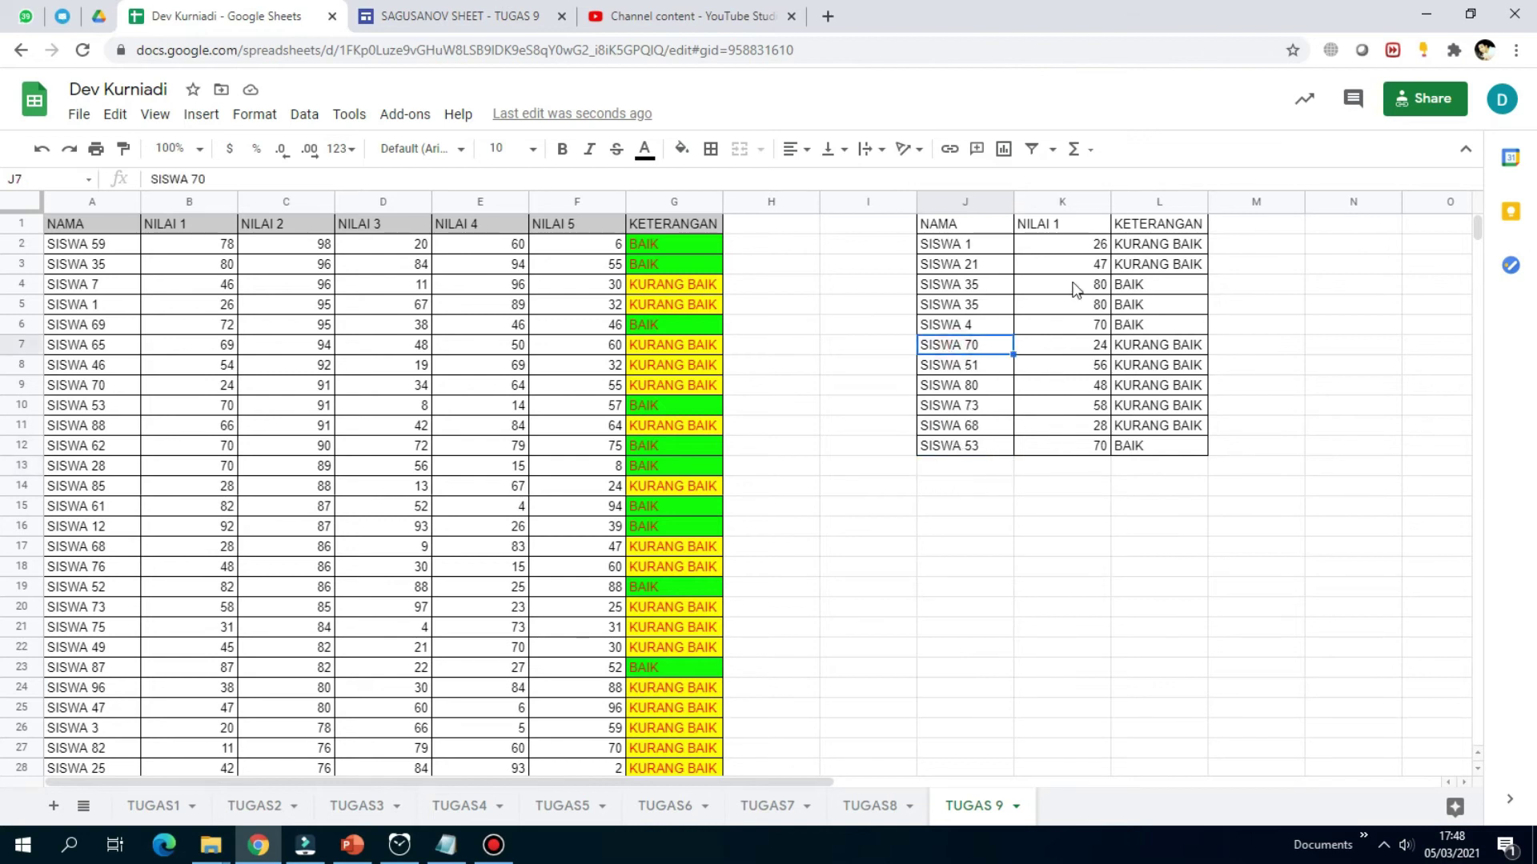
{"action": "left_click", "coordinate": [1069, 311]}
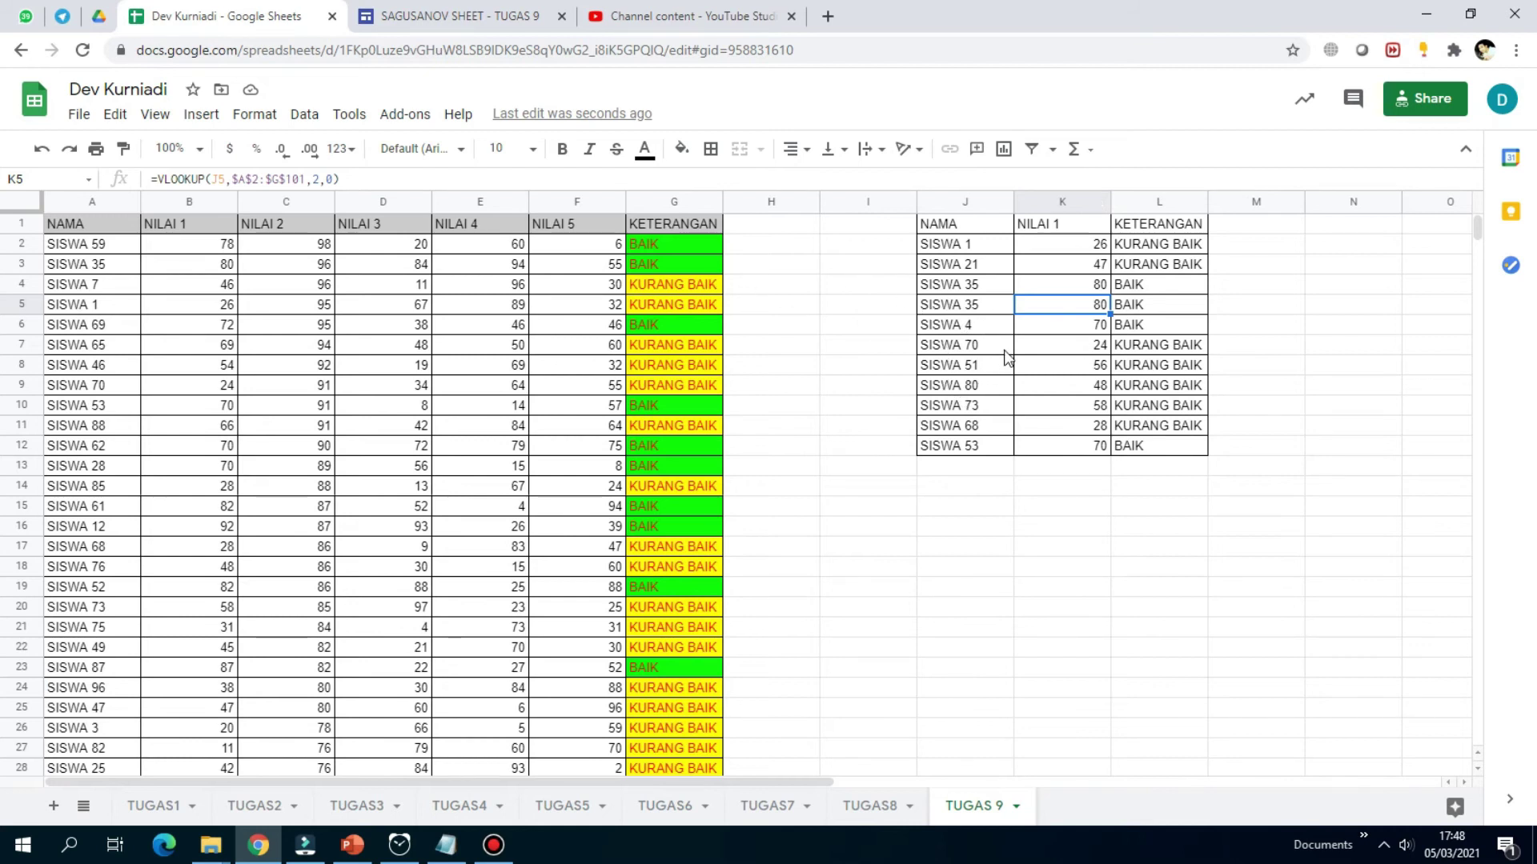
{"action": "left_click", "coordinate": [1159, 372]}
{"action": "left_click", "coordinate": [525, 22]}
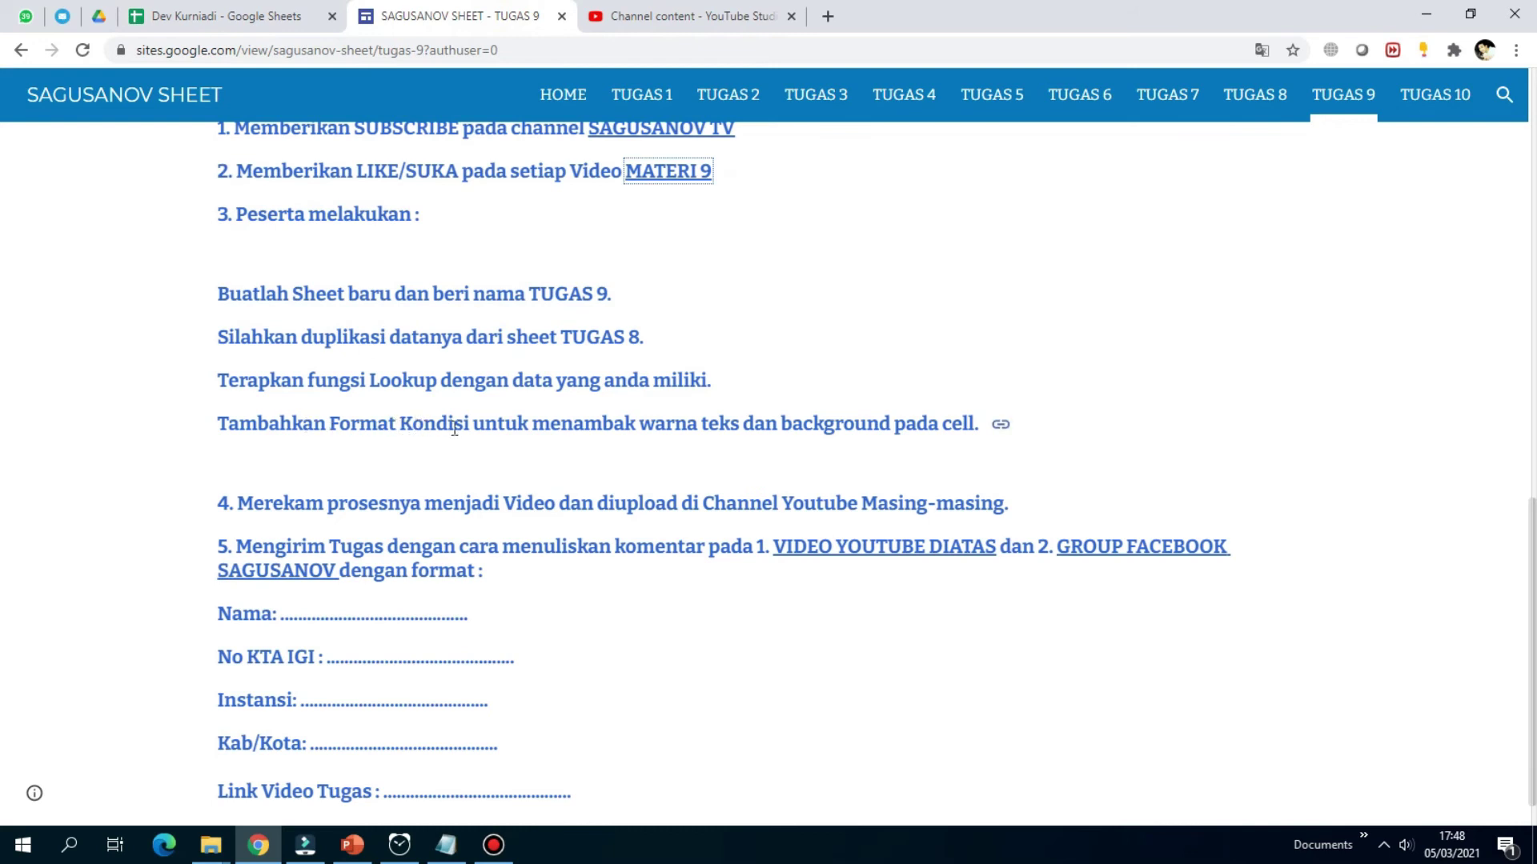
{"action": "left_click_drag", "start_coordinate": [615, 425], "coordinate": [636, 428]}
{"action": "left_click", "coordinate": [662, 425]}
{"action": "left_click_drag", "start_coordinate": [658, 429], "coordinate": [686, 431]}
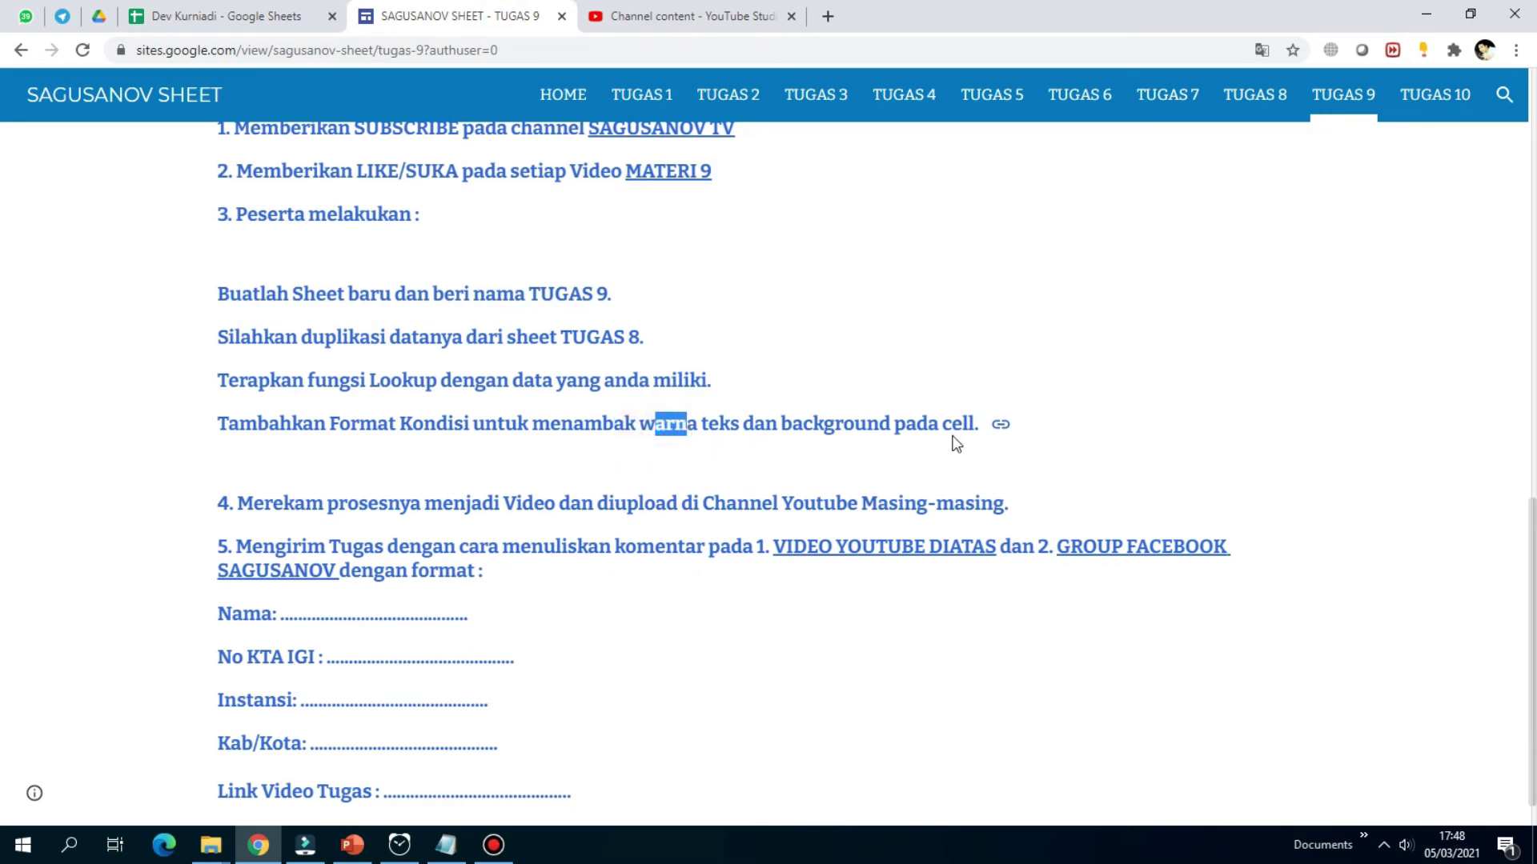
{"action": "left_click", "coordinate": [288, 16]}
{"action": "left_click", "coordinate": [1161, 547]}
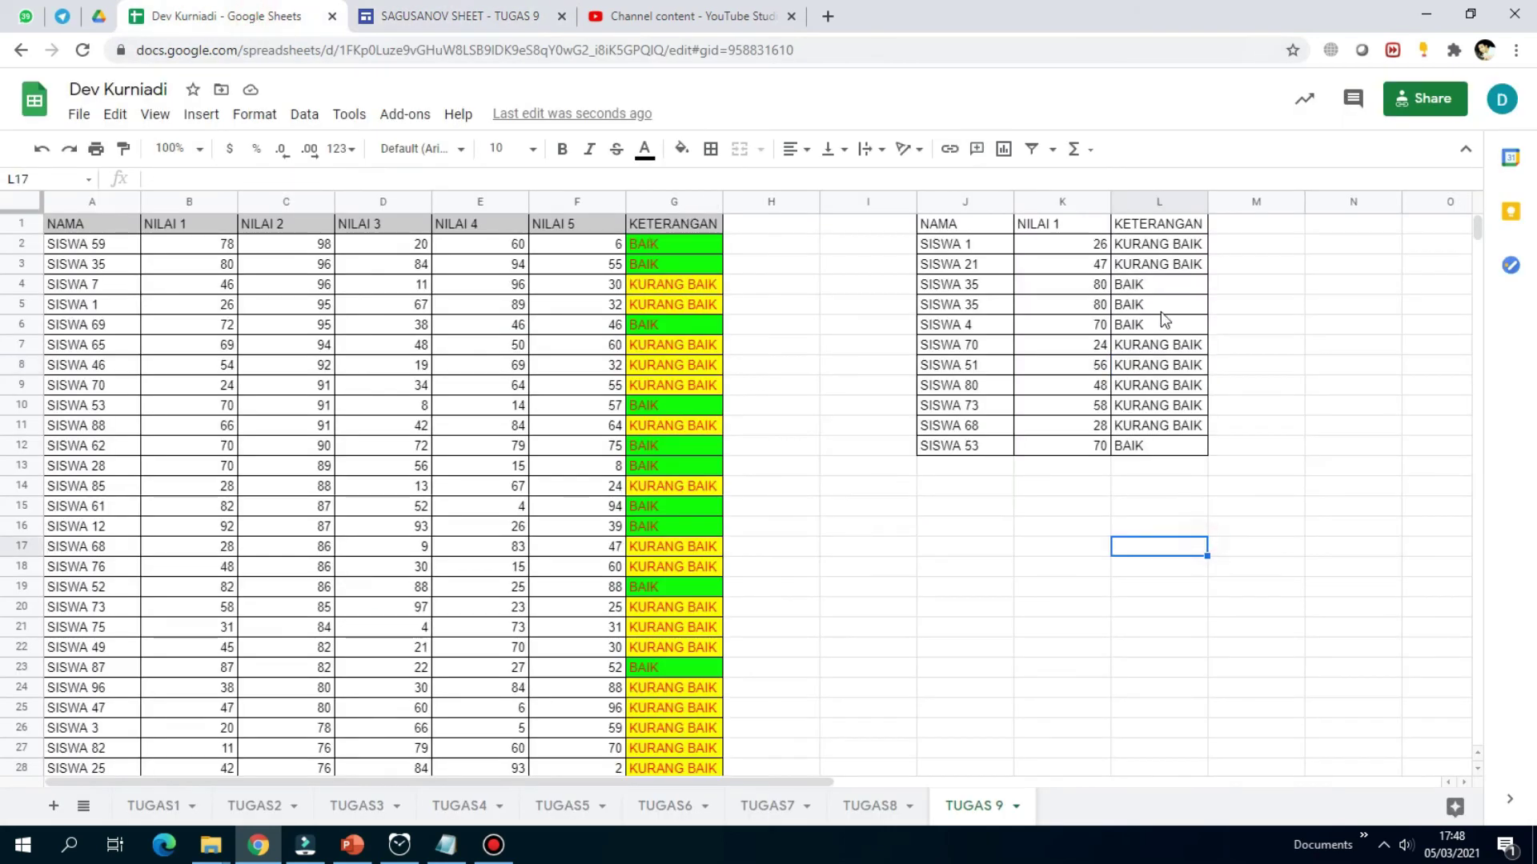
{"action": "left_click", "coordinate": [1200, 405]}
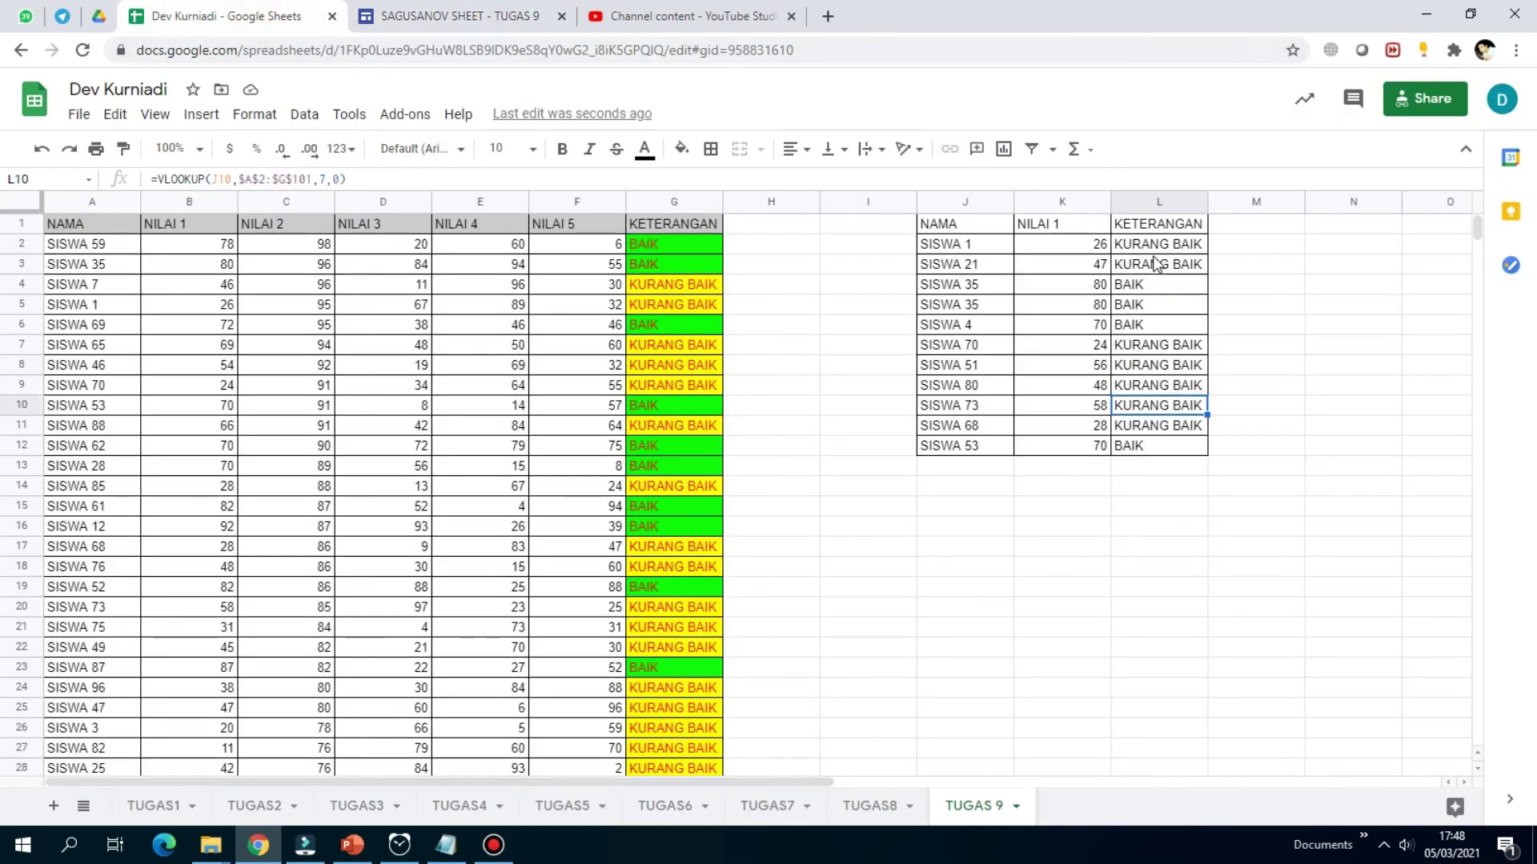
{"action": "left_click", "coordinate": [1130, 324]}
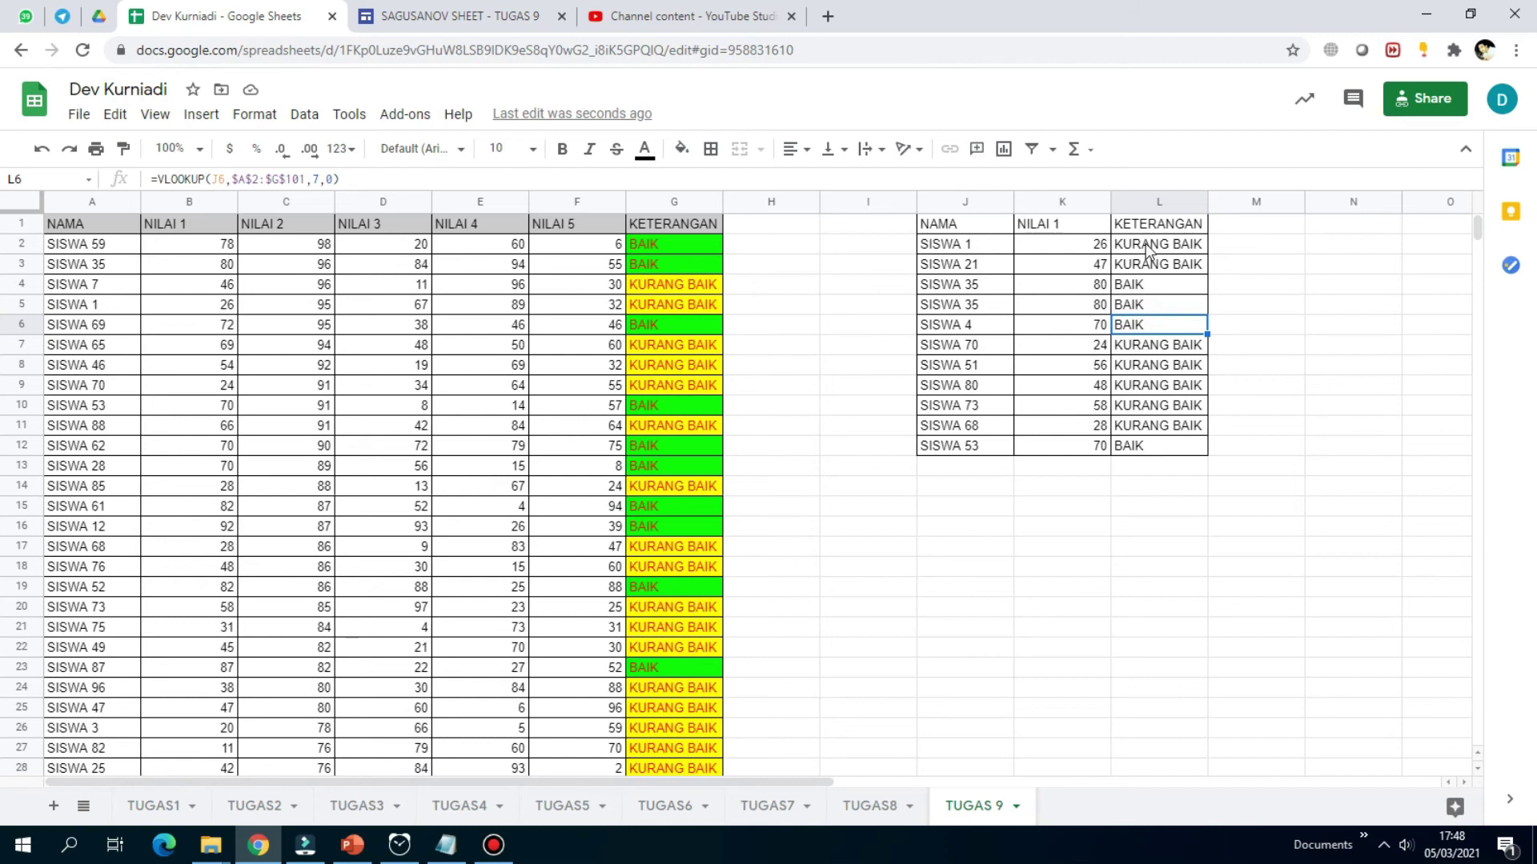
{"action": "left_click", "coordinate": [1149, 248]}
{"action": "left_click", "coordinate": [1132, 323]}
- Create a conditional format rule for L2:L12 that applies when the text is exactly BAIK
{"action": "left_click_drag", "start_coordinate": [1142, 247], "coordinate": [1161, 445]}
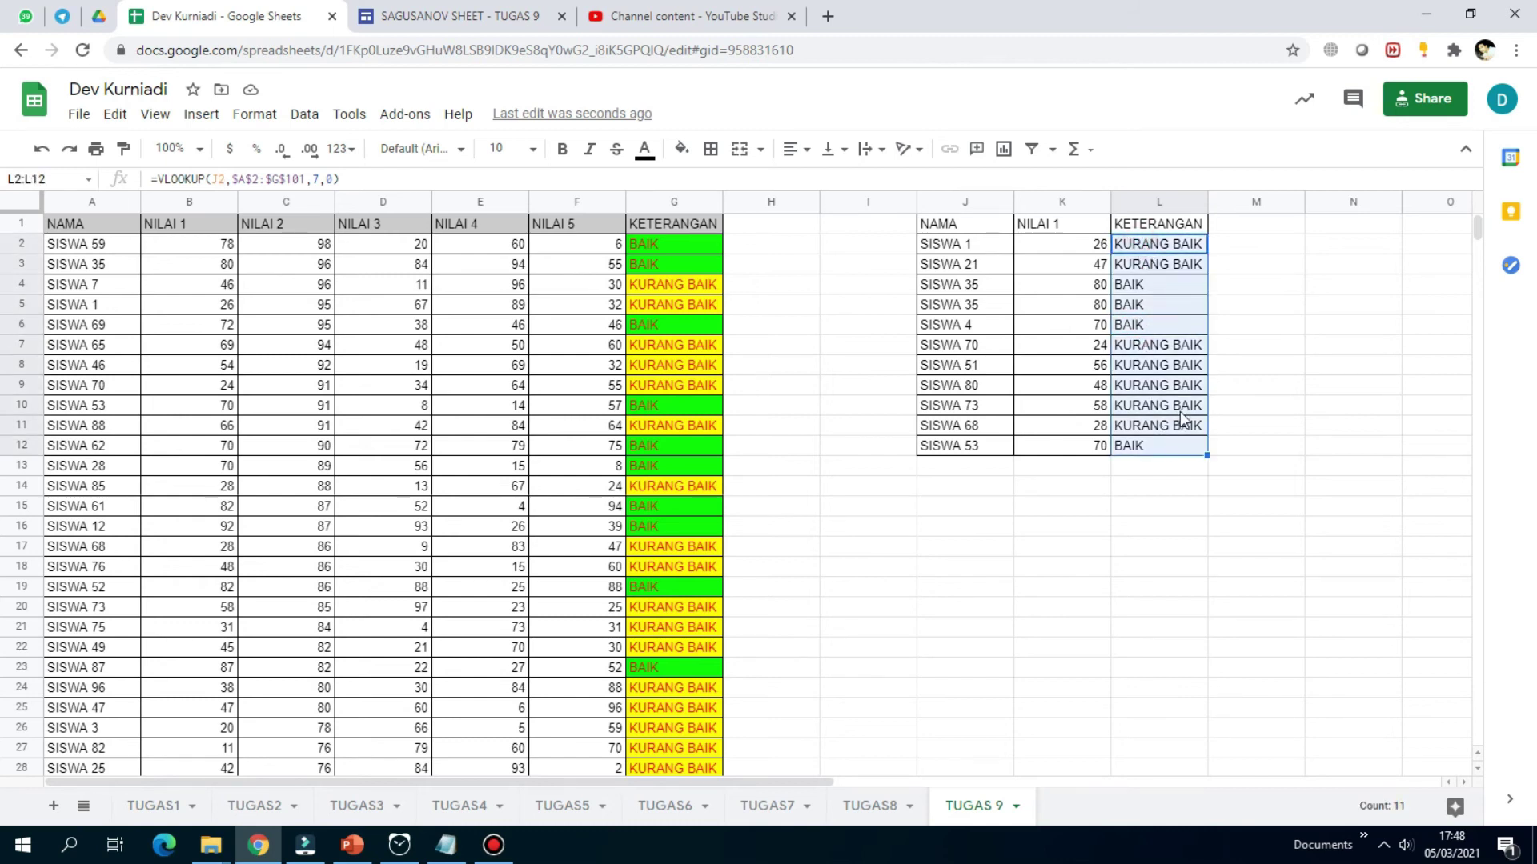
{"action": "left_click", "coordinate": [266, 115]}
{"action": "left_click", "coordinate": [432, 570]}
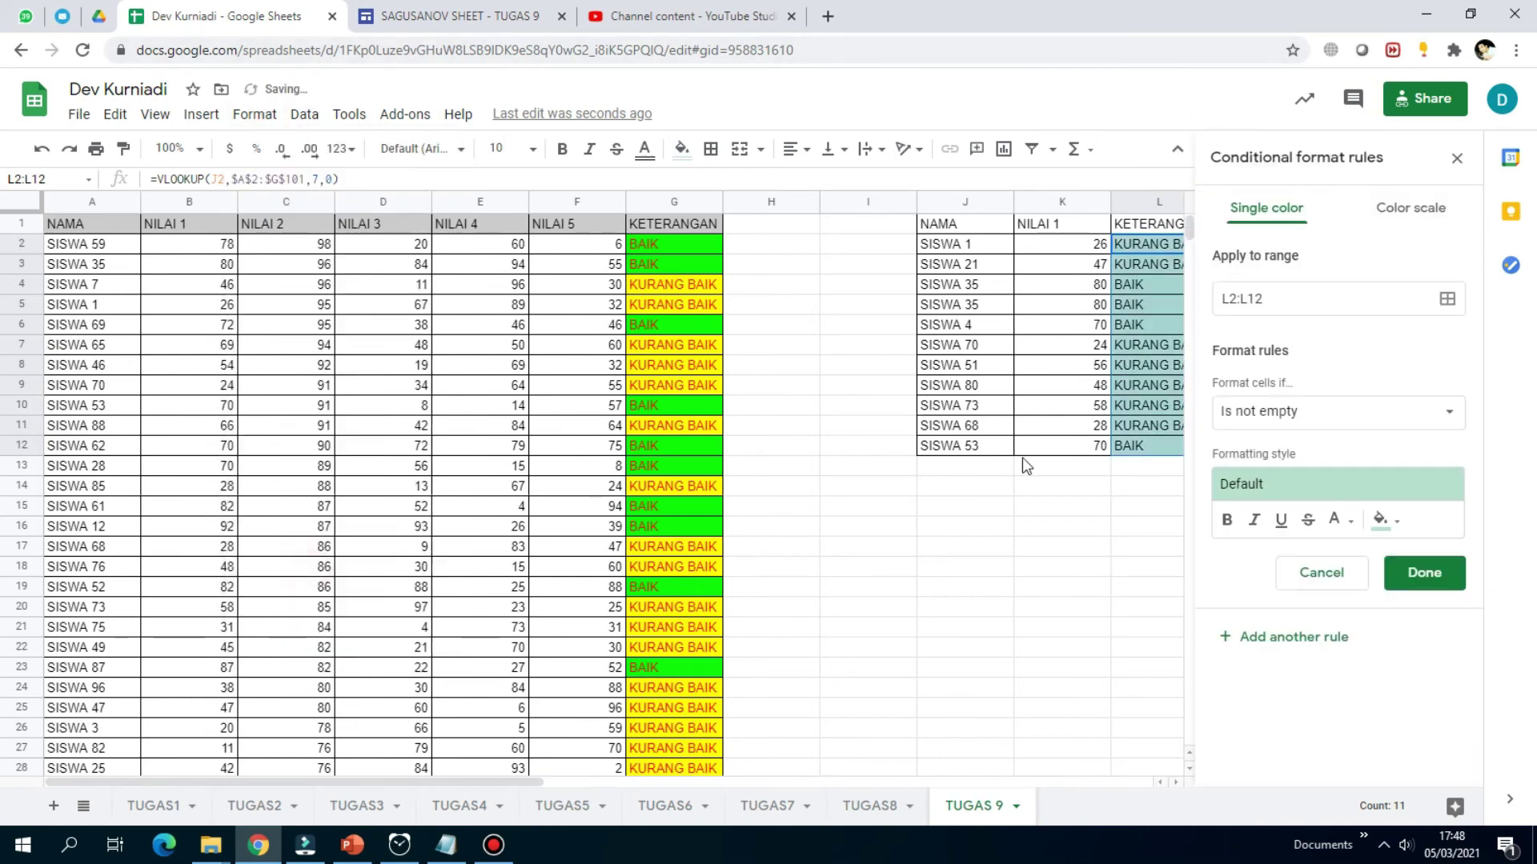
{"action": "left_click", "coordinate": [1280, 418]}
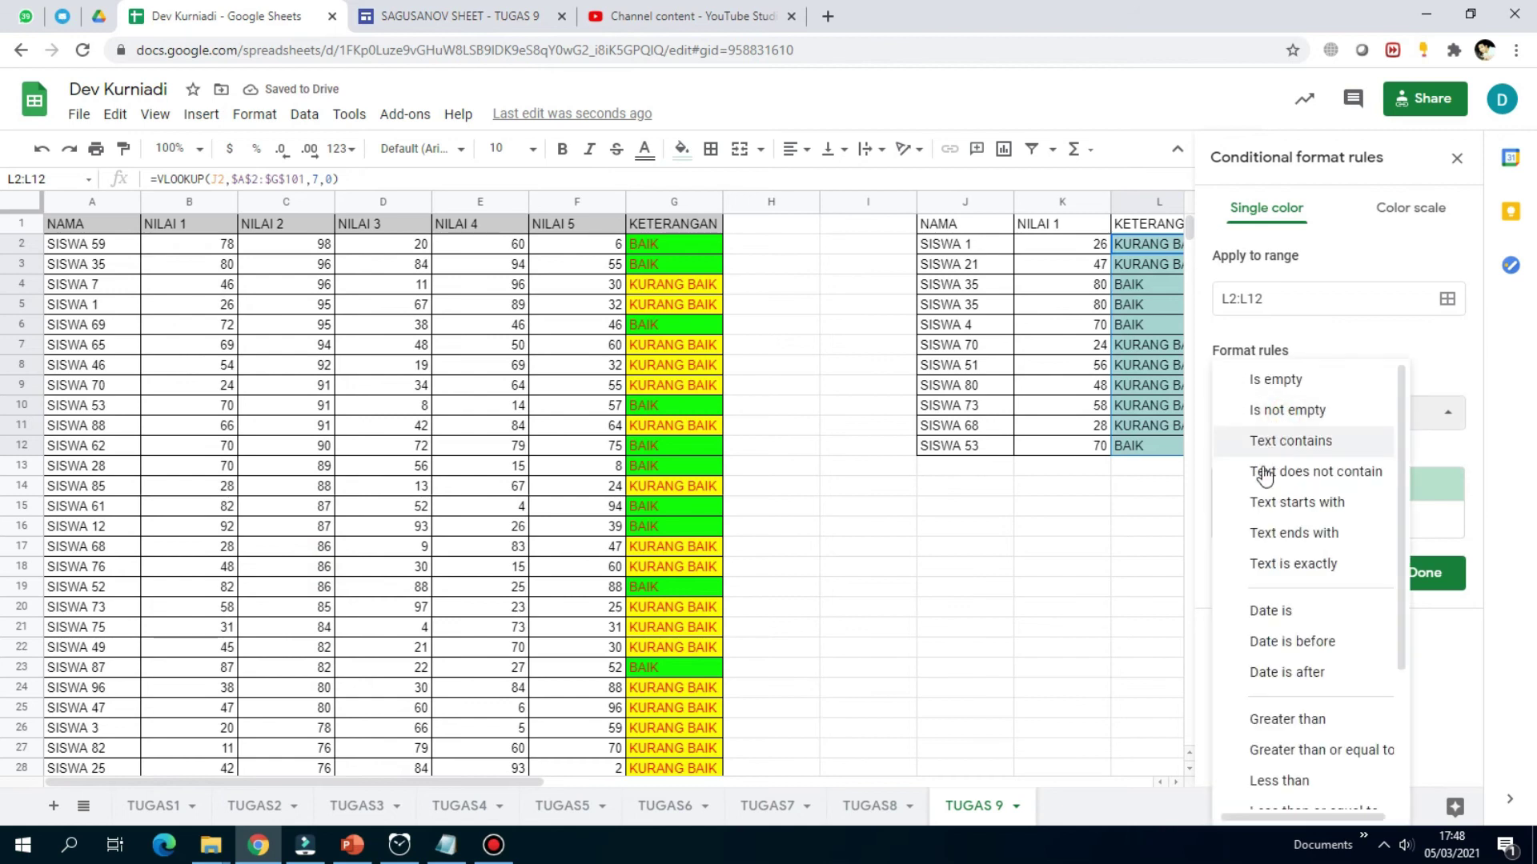
{"action": "left_click", "coordinate": [1297, 573]}
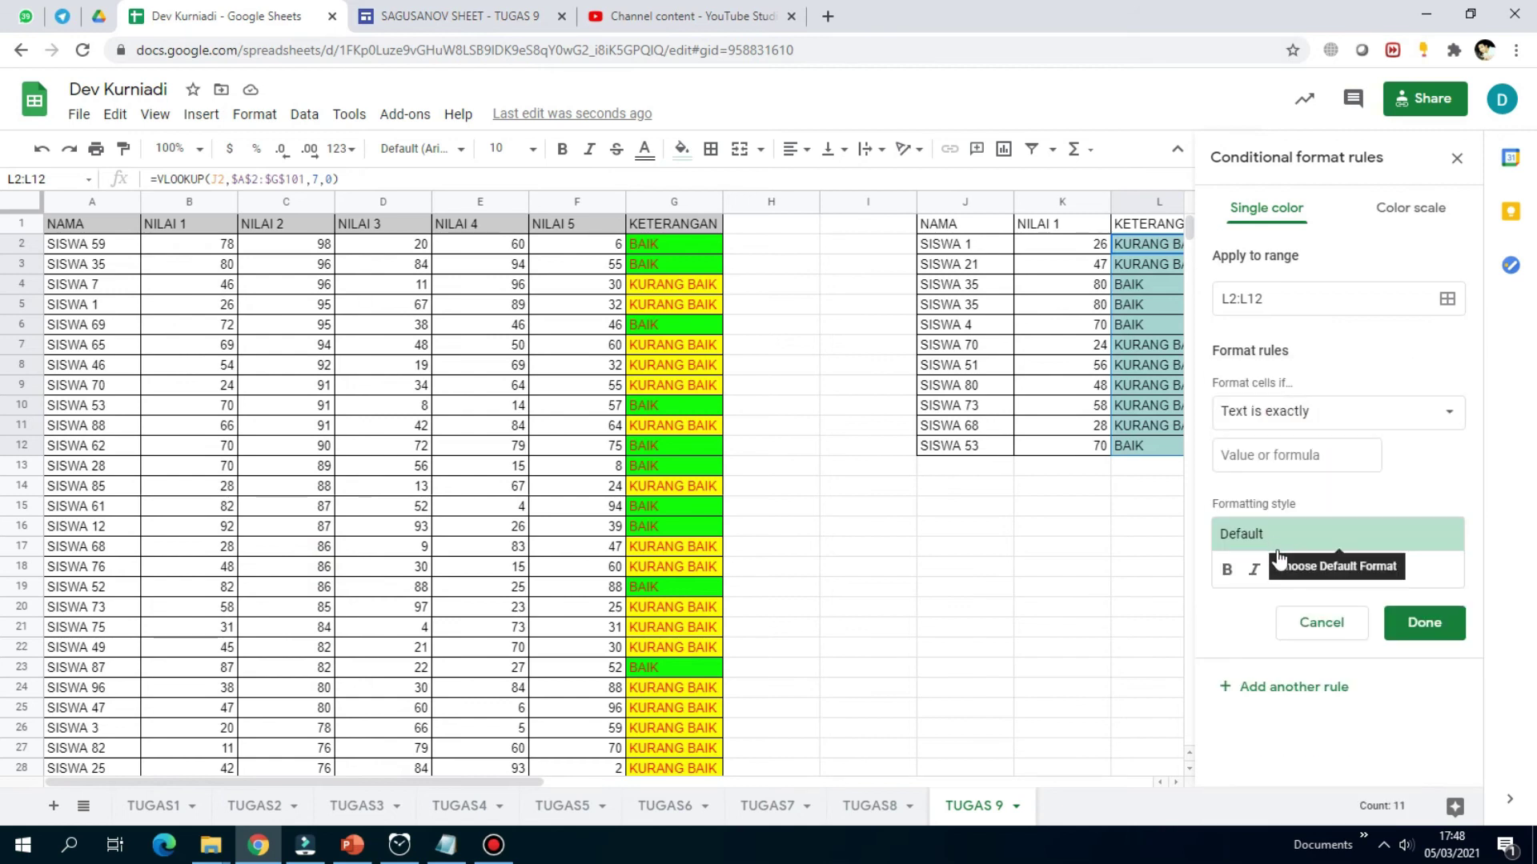
{"action": "left_click", "coordinate": [1272, 458]}
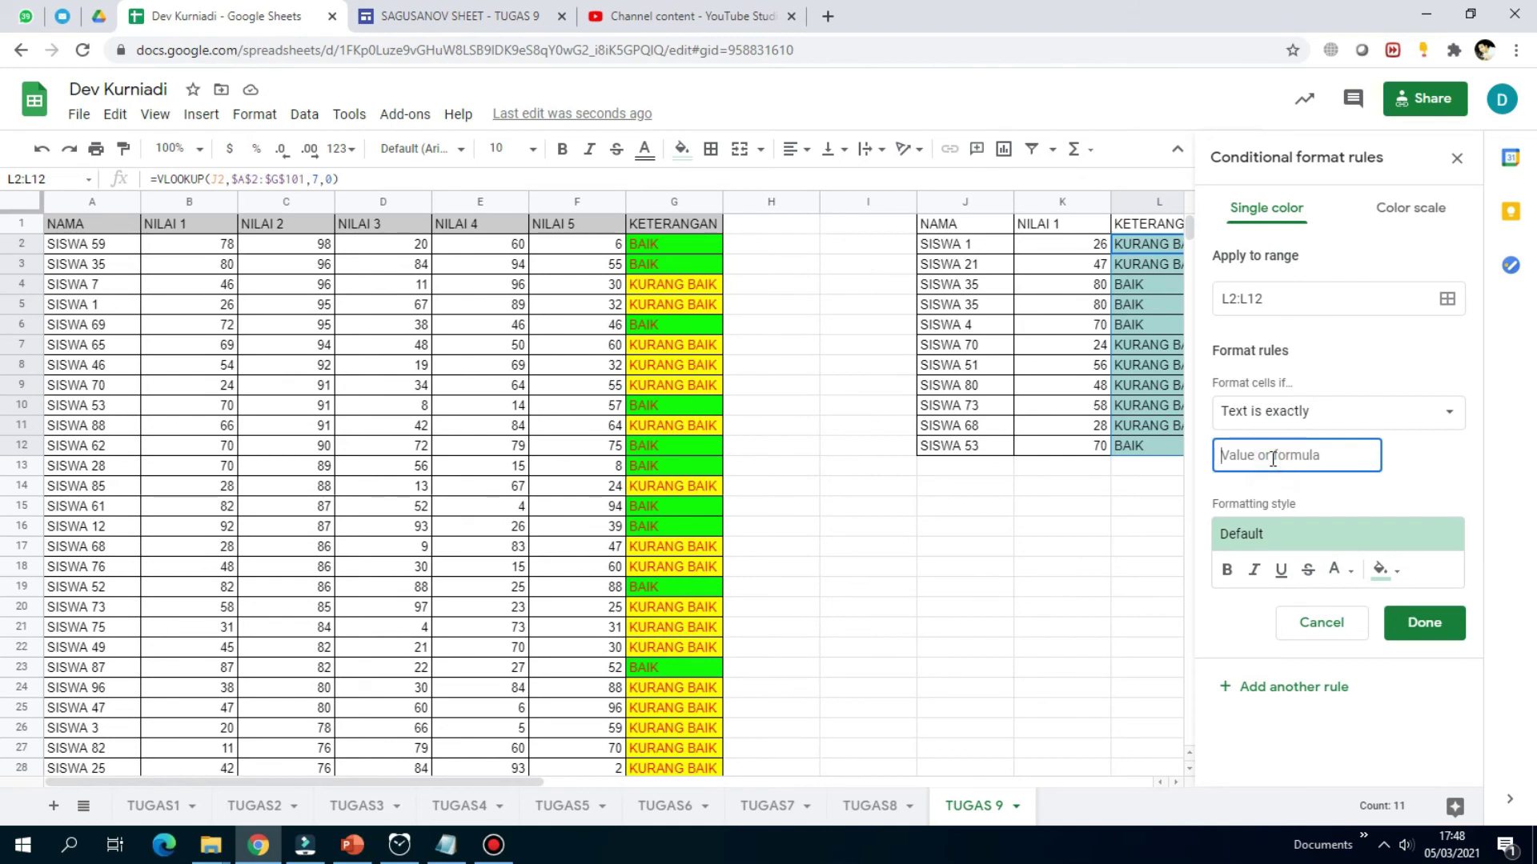
{"action": "type", "text": "BAIK"}
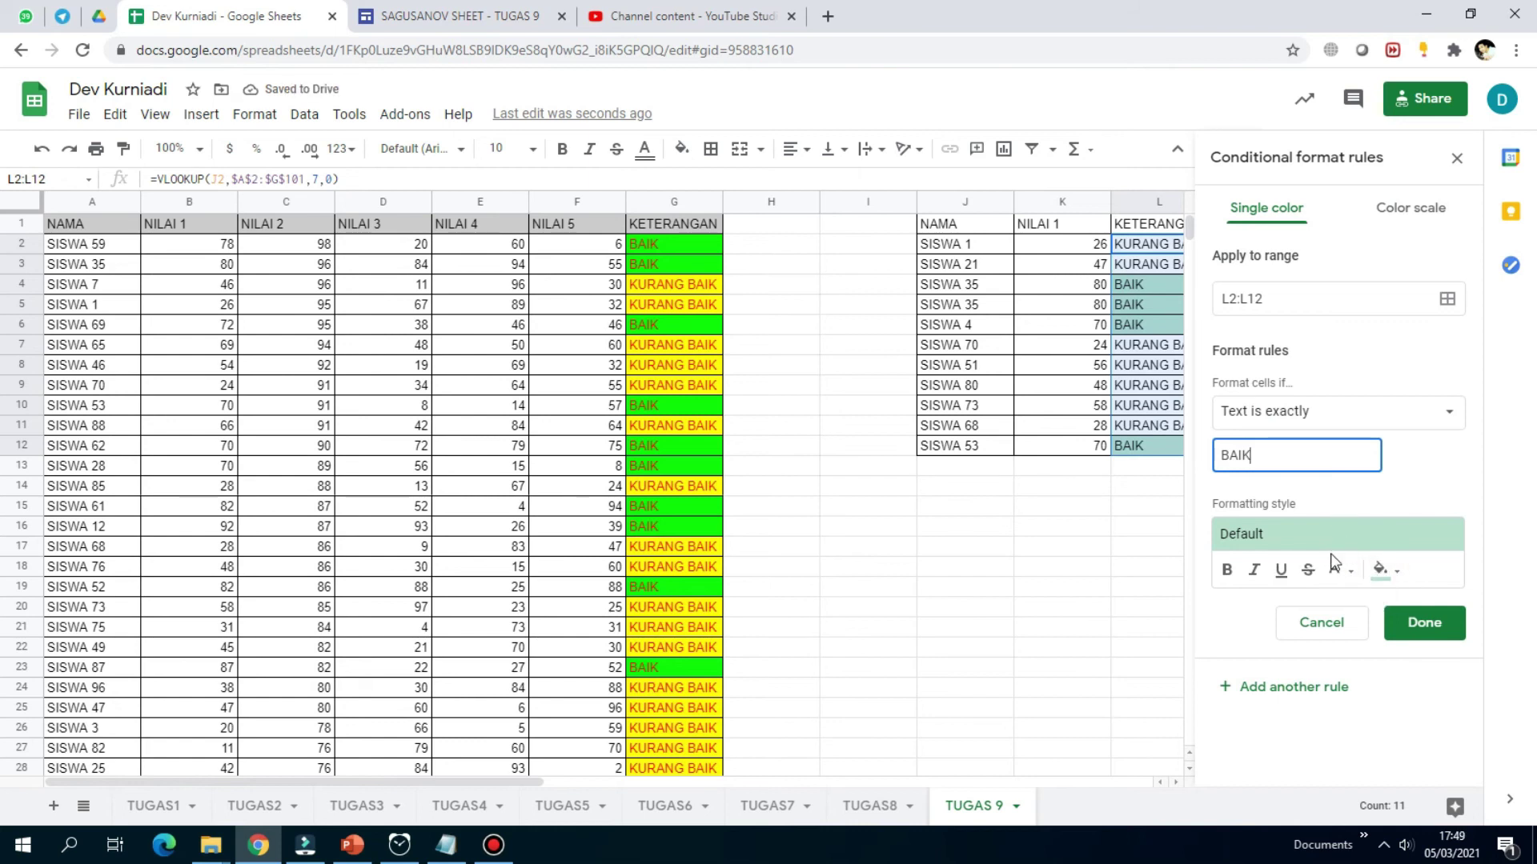
- Give the BAIK rule a bright green background and magenta text
{"action": "left_click", "coordinate": [1396, 575]}
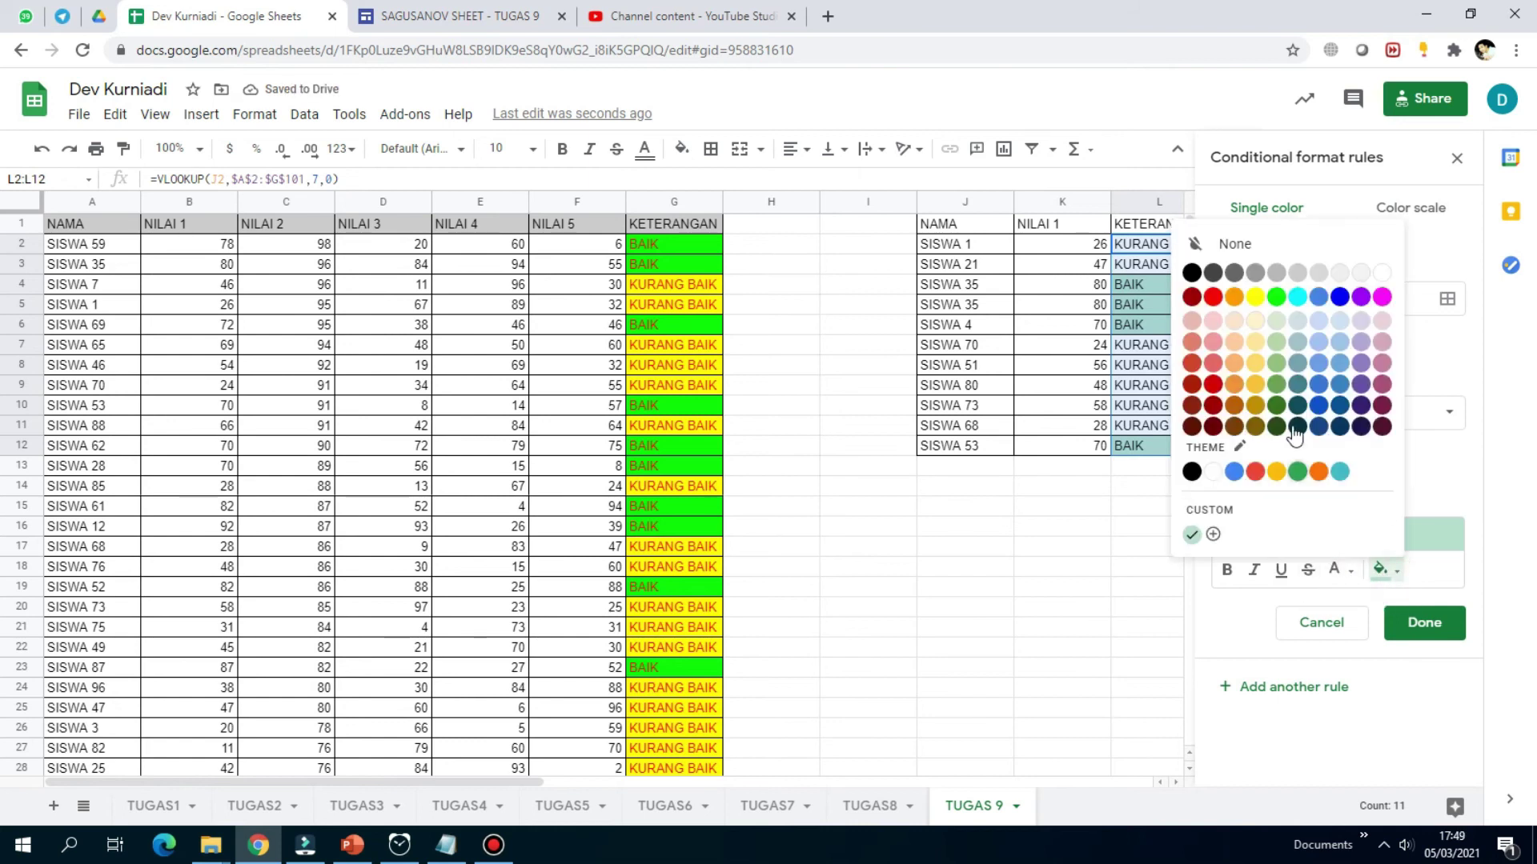
{"action": "left_click", "coordinate": [1276, 297]}
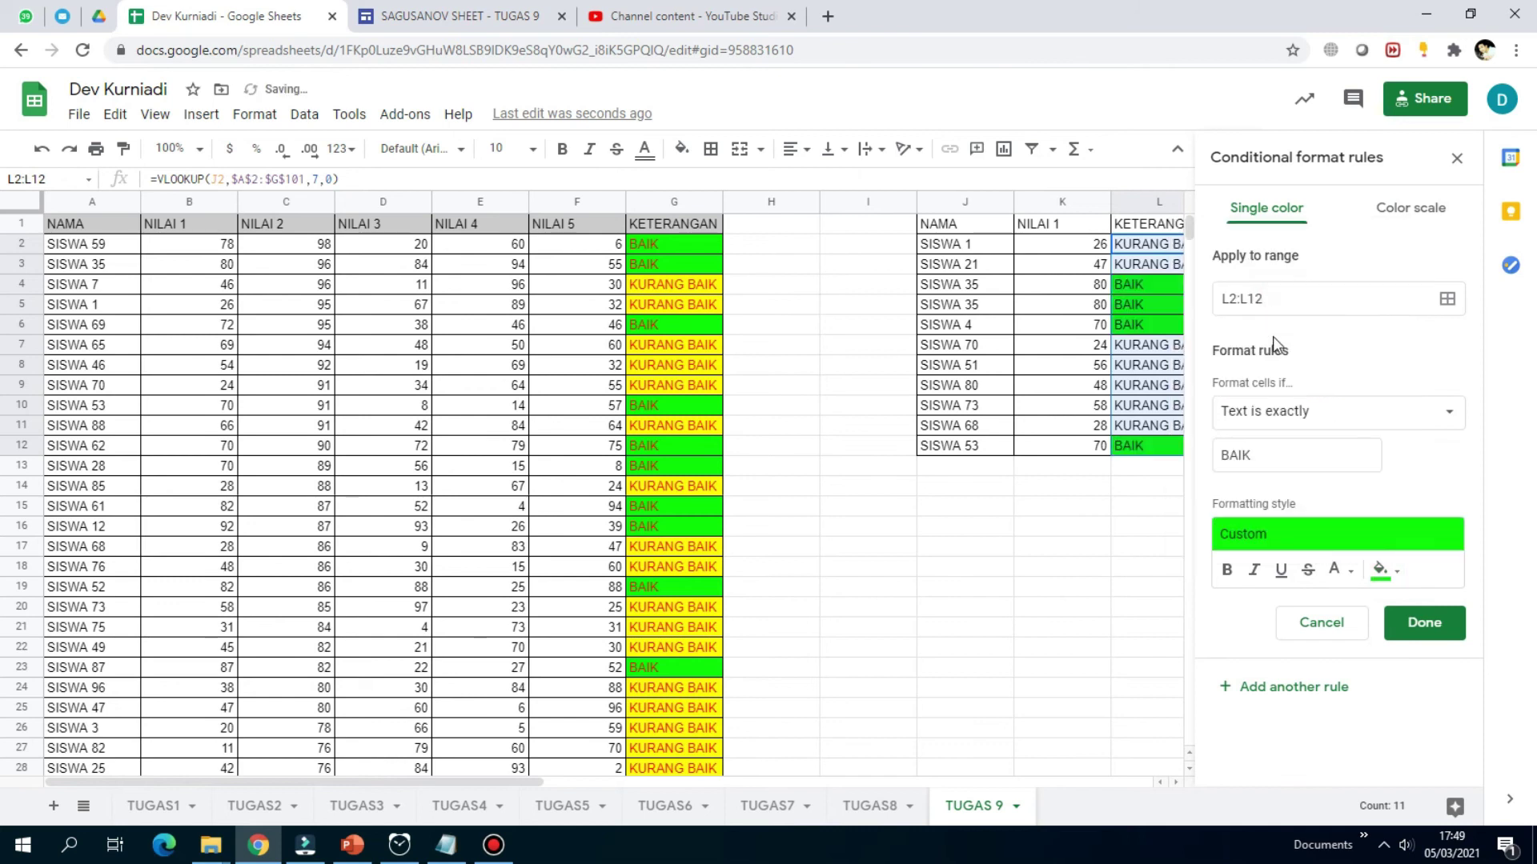
{"action": "left_click", "coordinate": [1339, 570]}
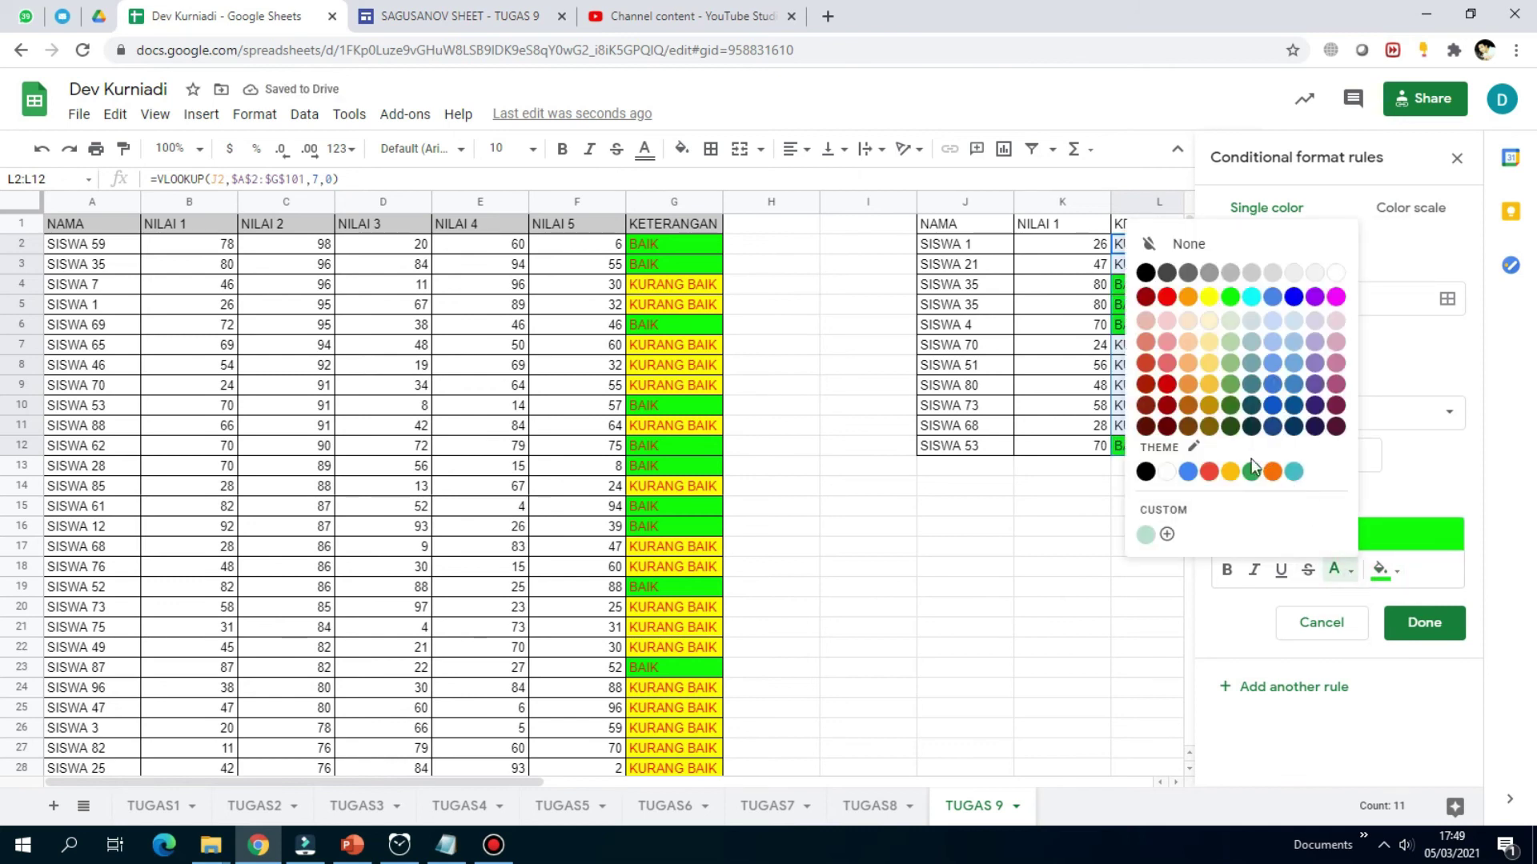
{"action": "left_click", "coordinate": [1336, 296]}
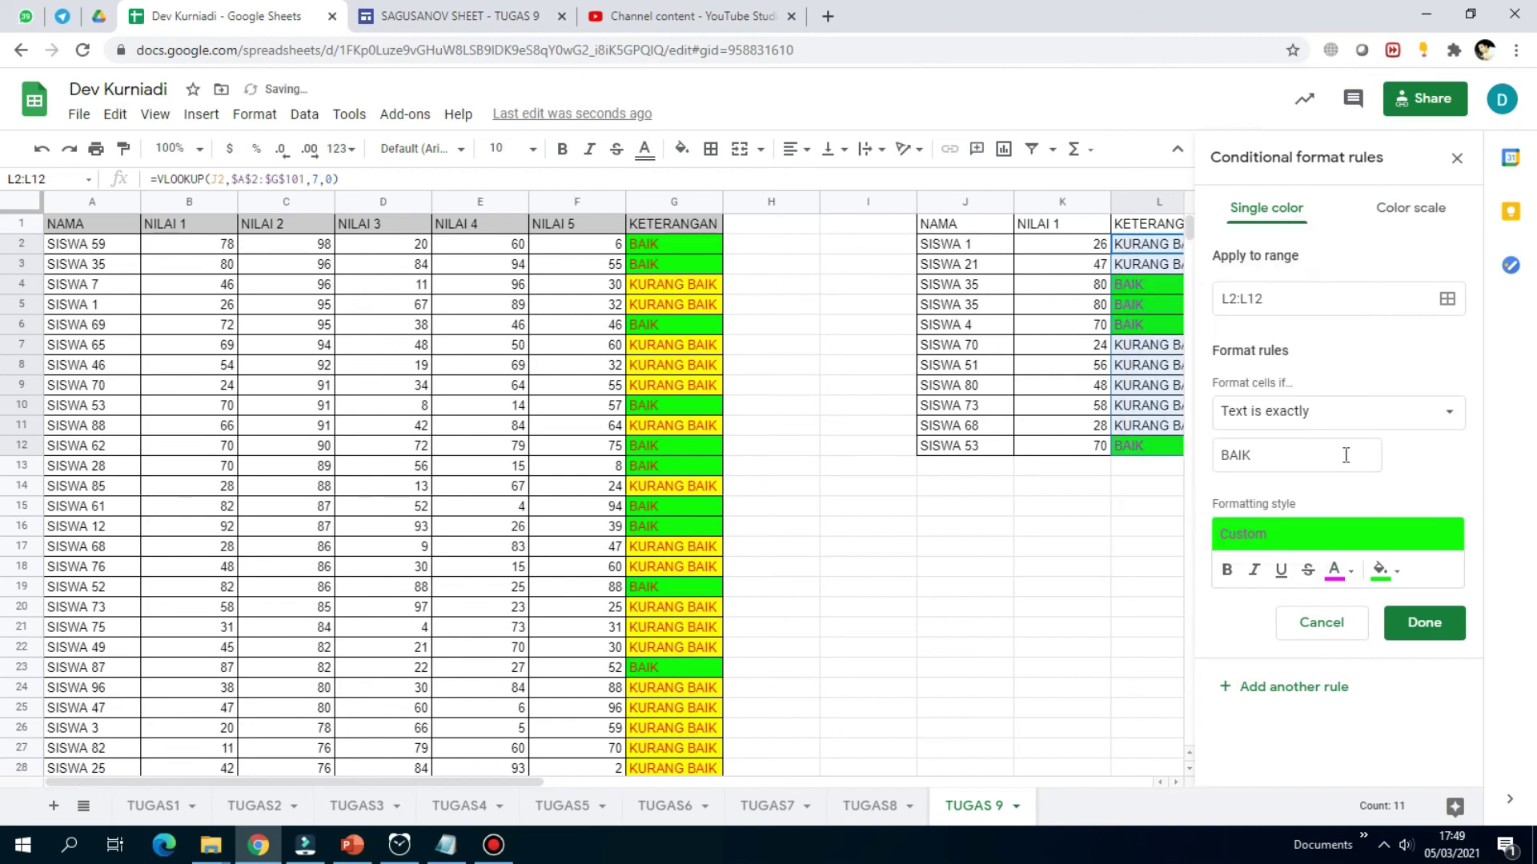
- Add another conditional format rule for L2:L12 that applies when the text is exactly KURANG BAIK
{"action": "left_click", "coordinate": [1303, 687]}
{"action": "left_click", "coordinate": [1275, 453]}
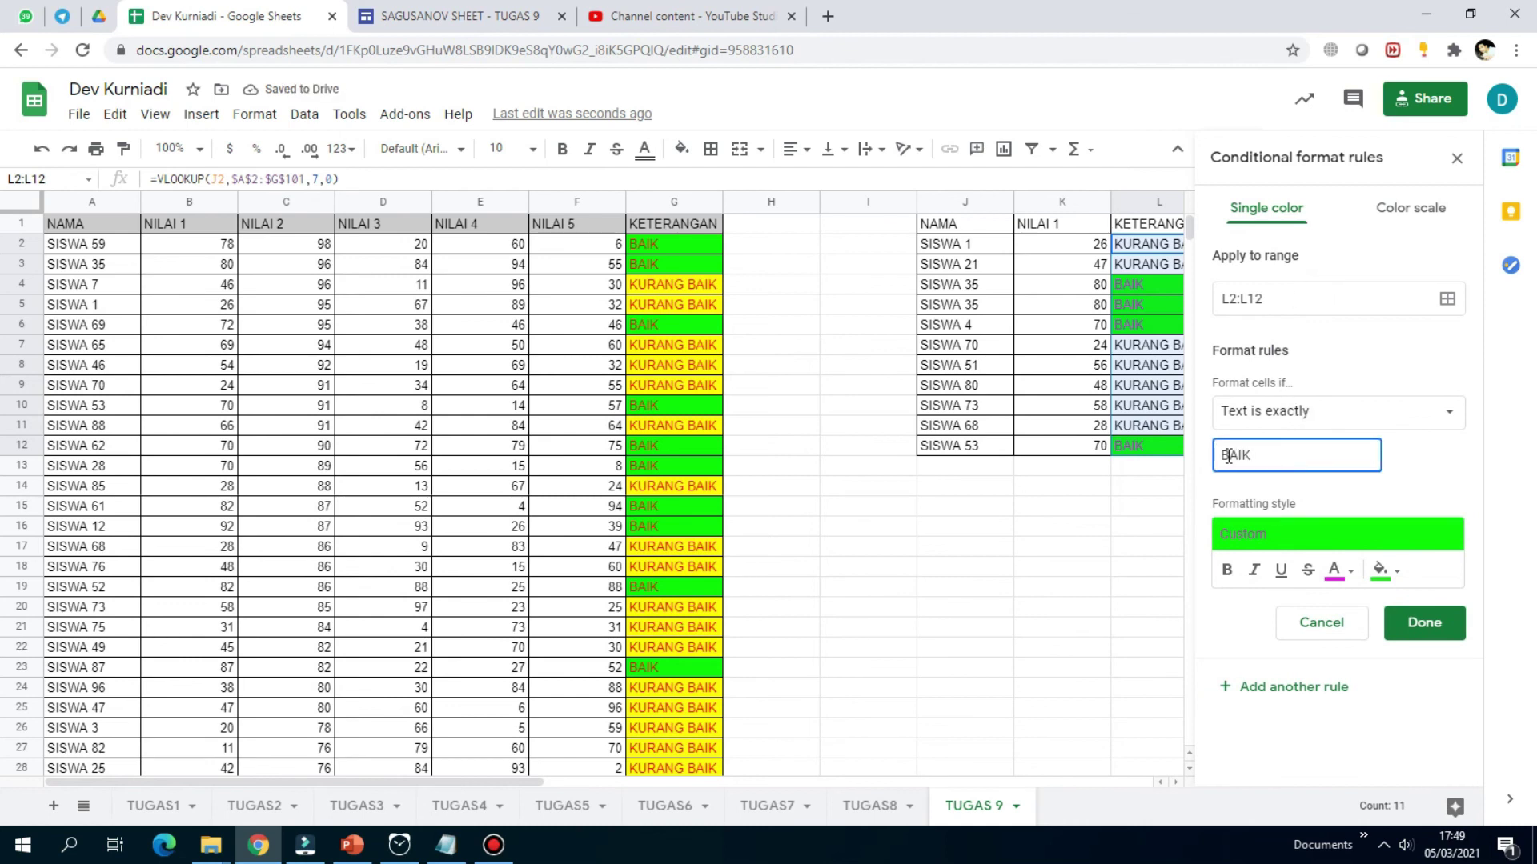
{"action": "type", "text": "KURANG BAIK"}
{"action": "key", "text": "BackSpace"}
{"action": "key", "text": "BackSpace"}
{"action": "key", "text": "BackSpace"}
{"action": "key", "text": "BackSpace"}
- Set the background of the KURANG BAIK rule to yellow
{"action": "left_click", "coordinate": [1397, 583]}
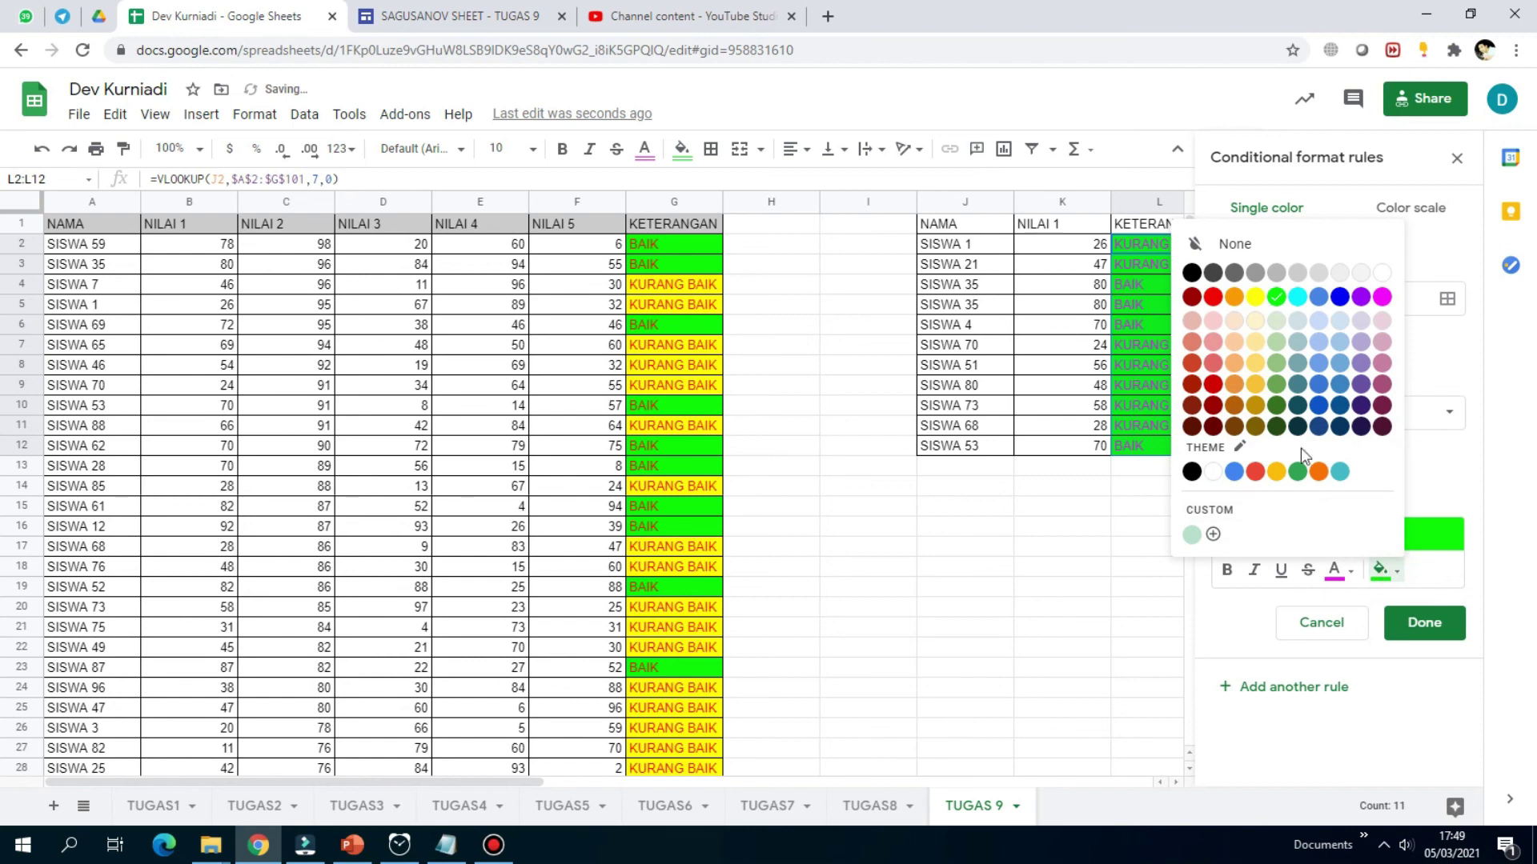
{"action": "left_click", "coordinate": [1402, 582]}
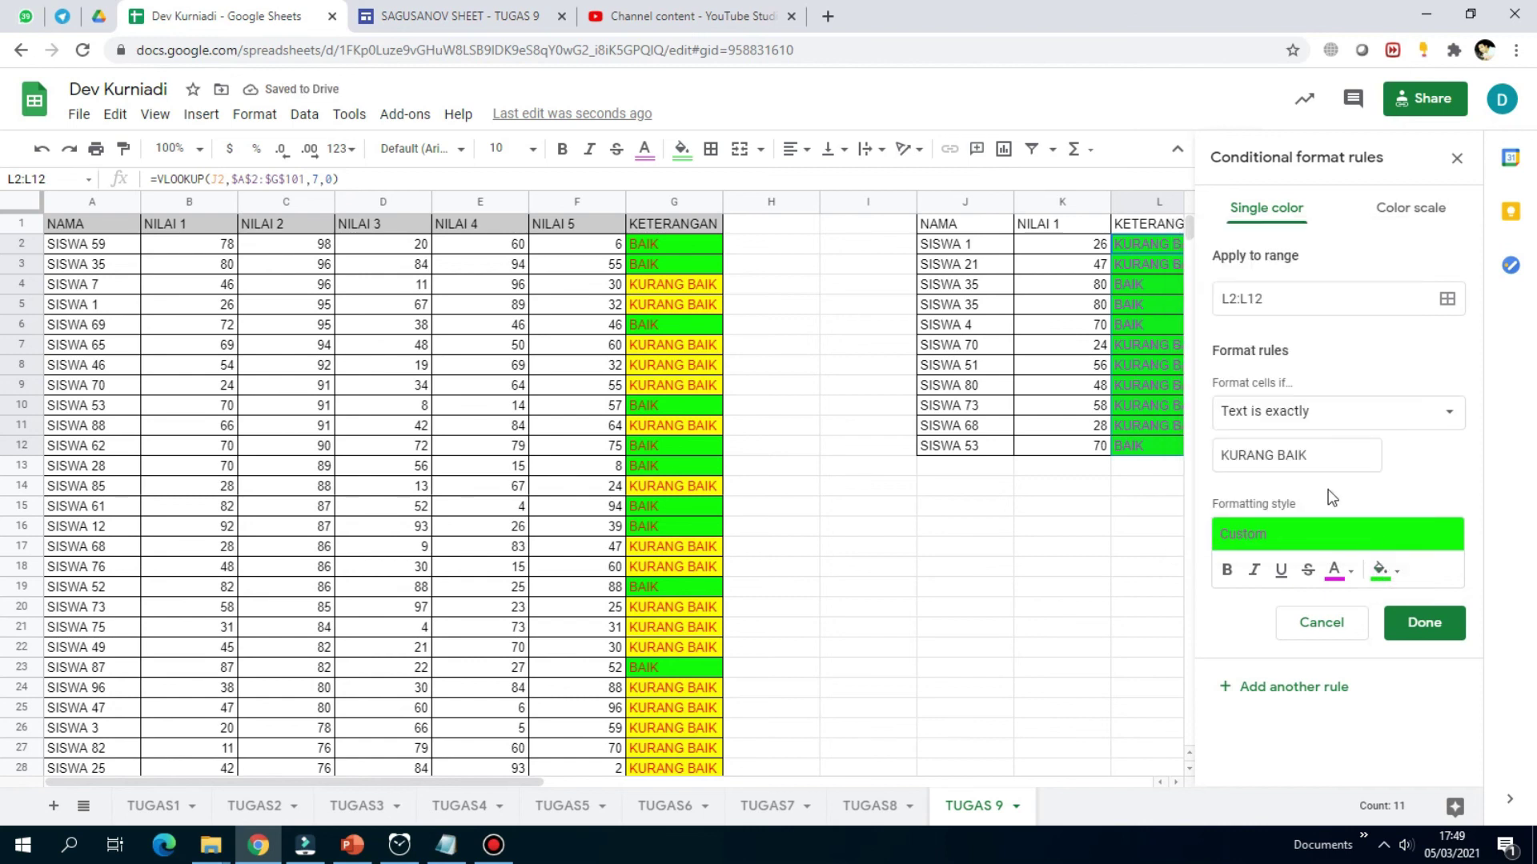
{"action": "left_click", "coordinate": [1380, 571]}
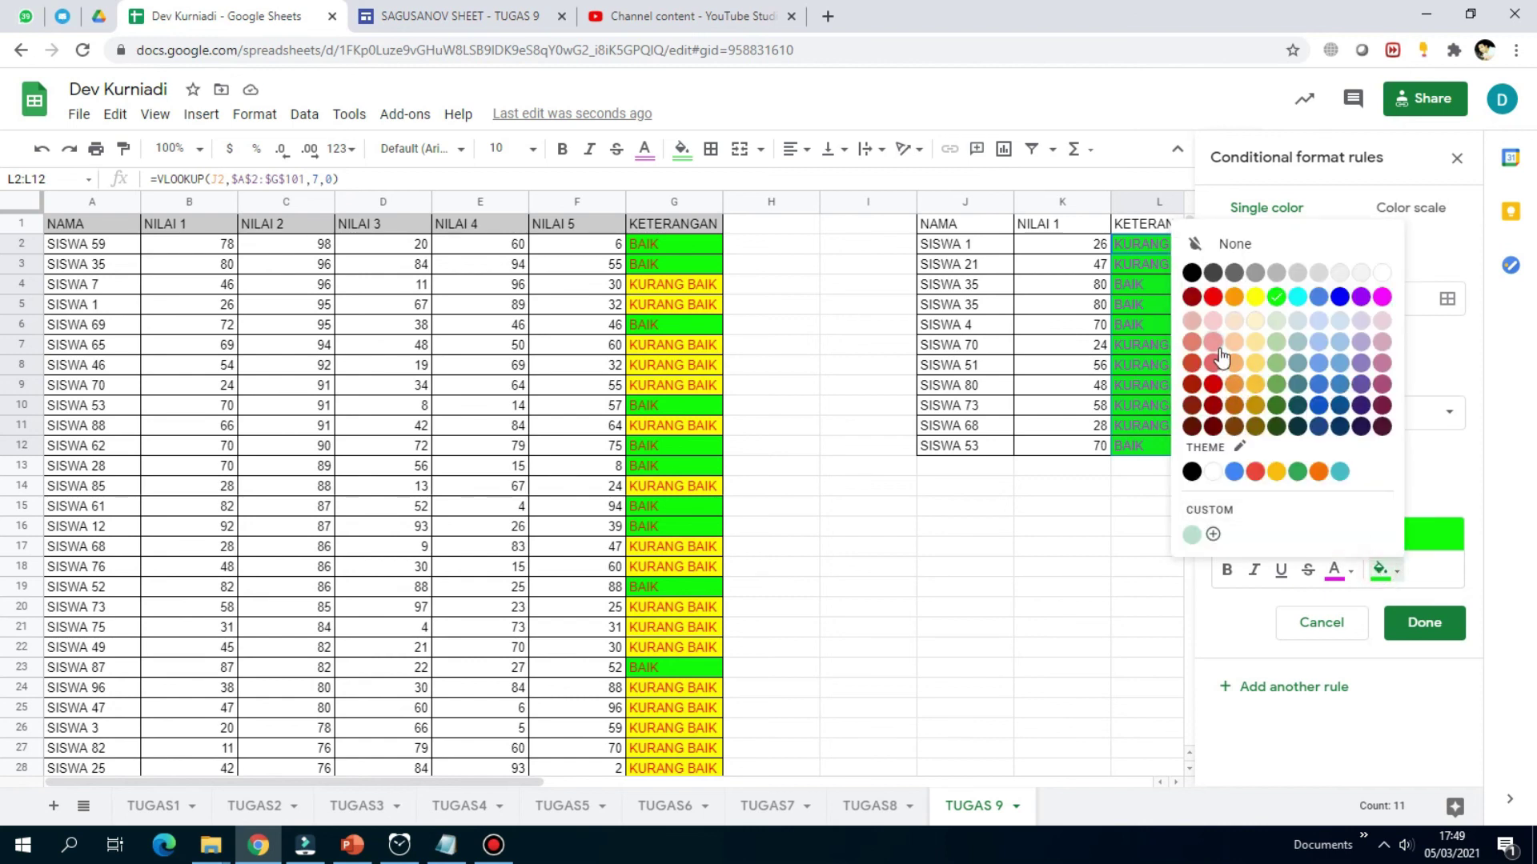
{"action": "left_click", "coordinate": [1255, 298]}
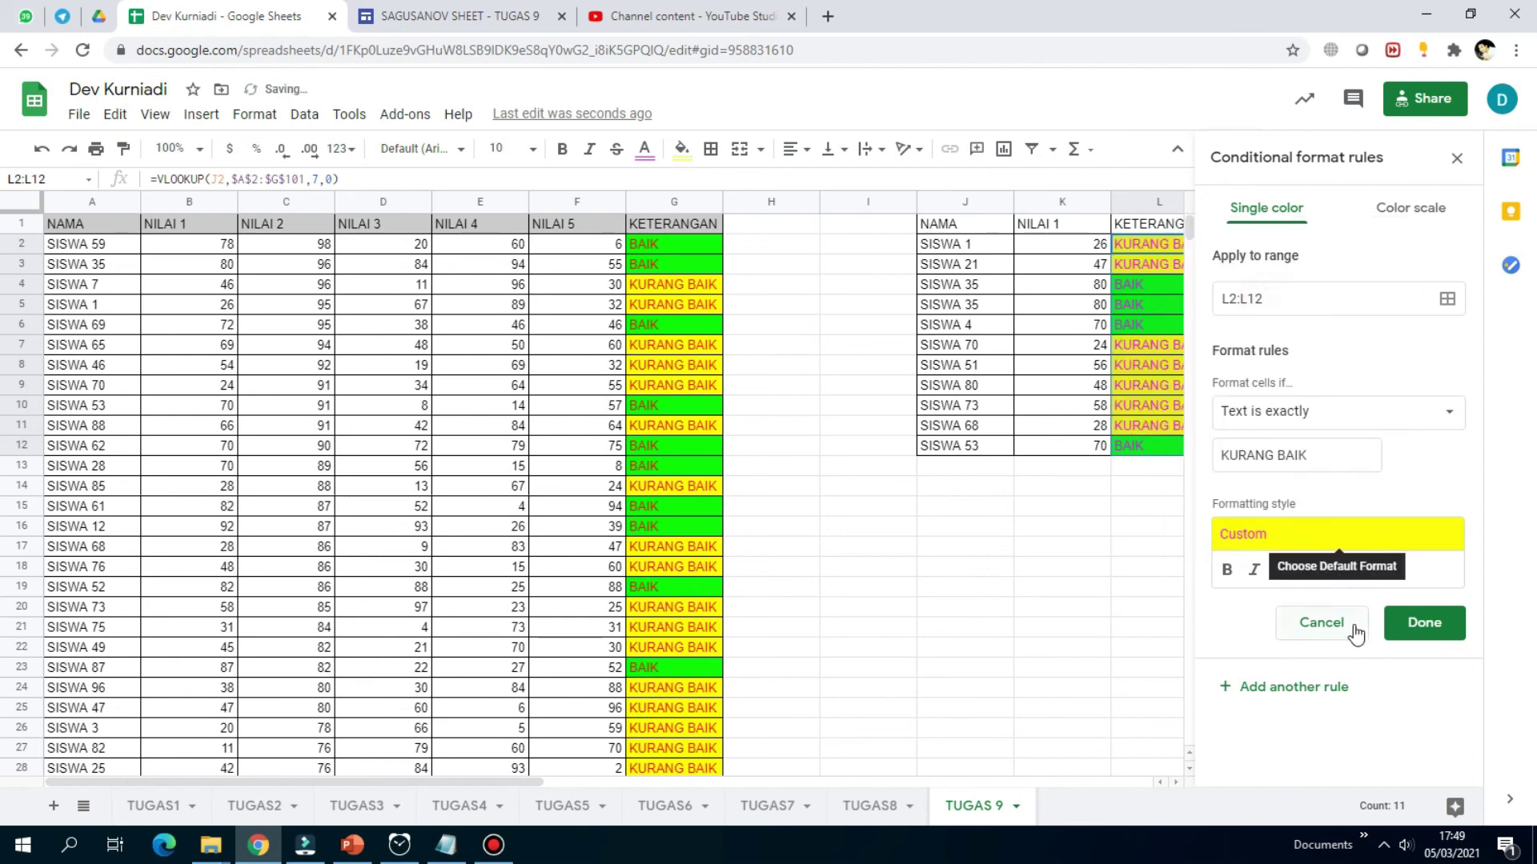
- Try cyan and dark red text colours for the KURANG BAIK rule
{"action": "left_click", "coordinate": [1335, 570]}
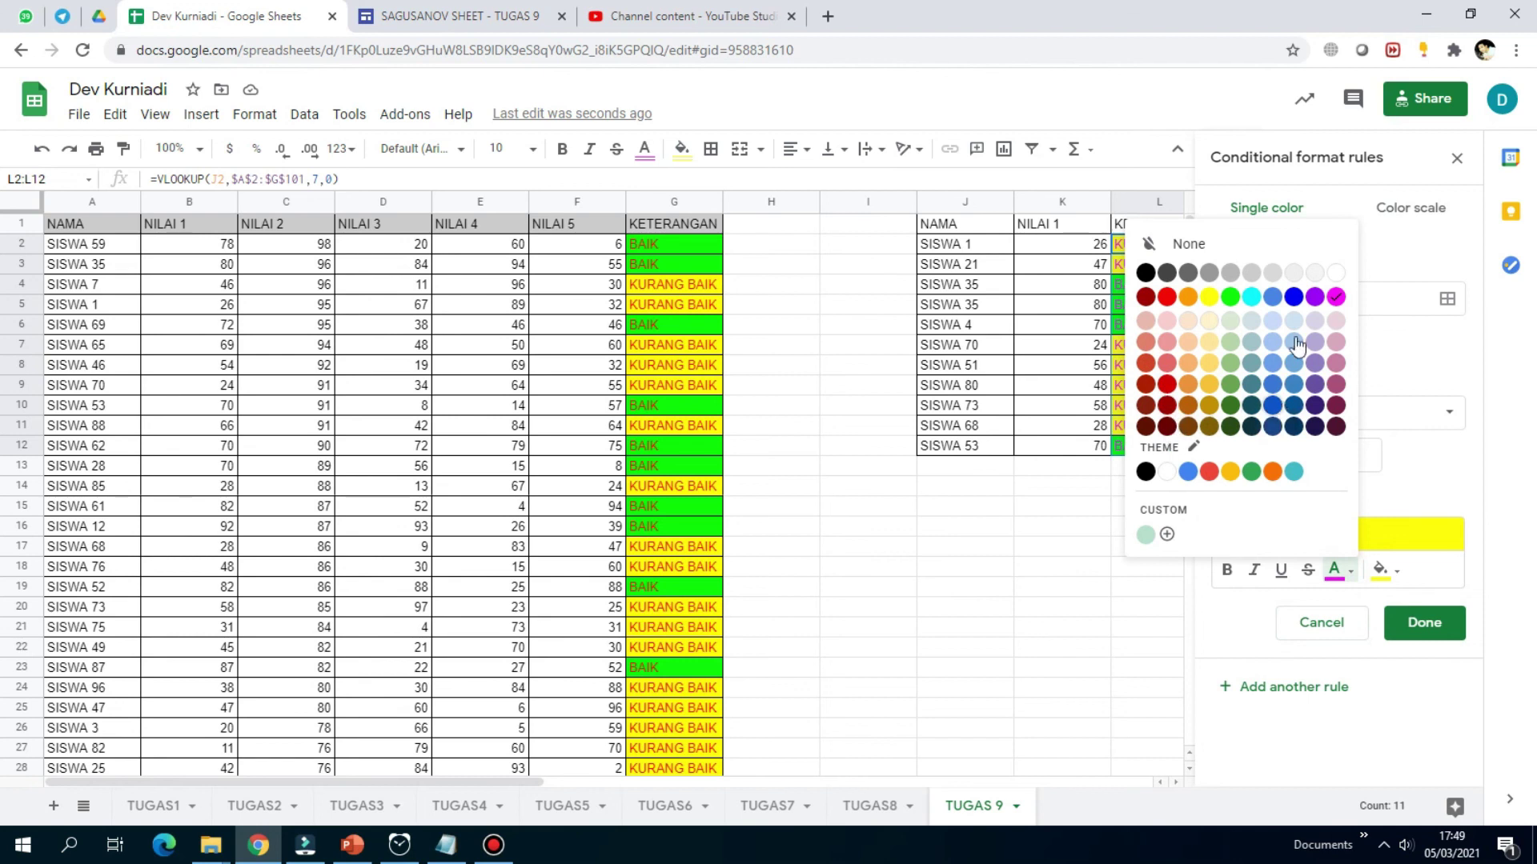
{"action": "left_click", "coordinate": [1254, 296]}
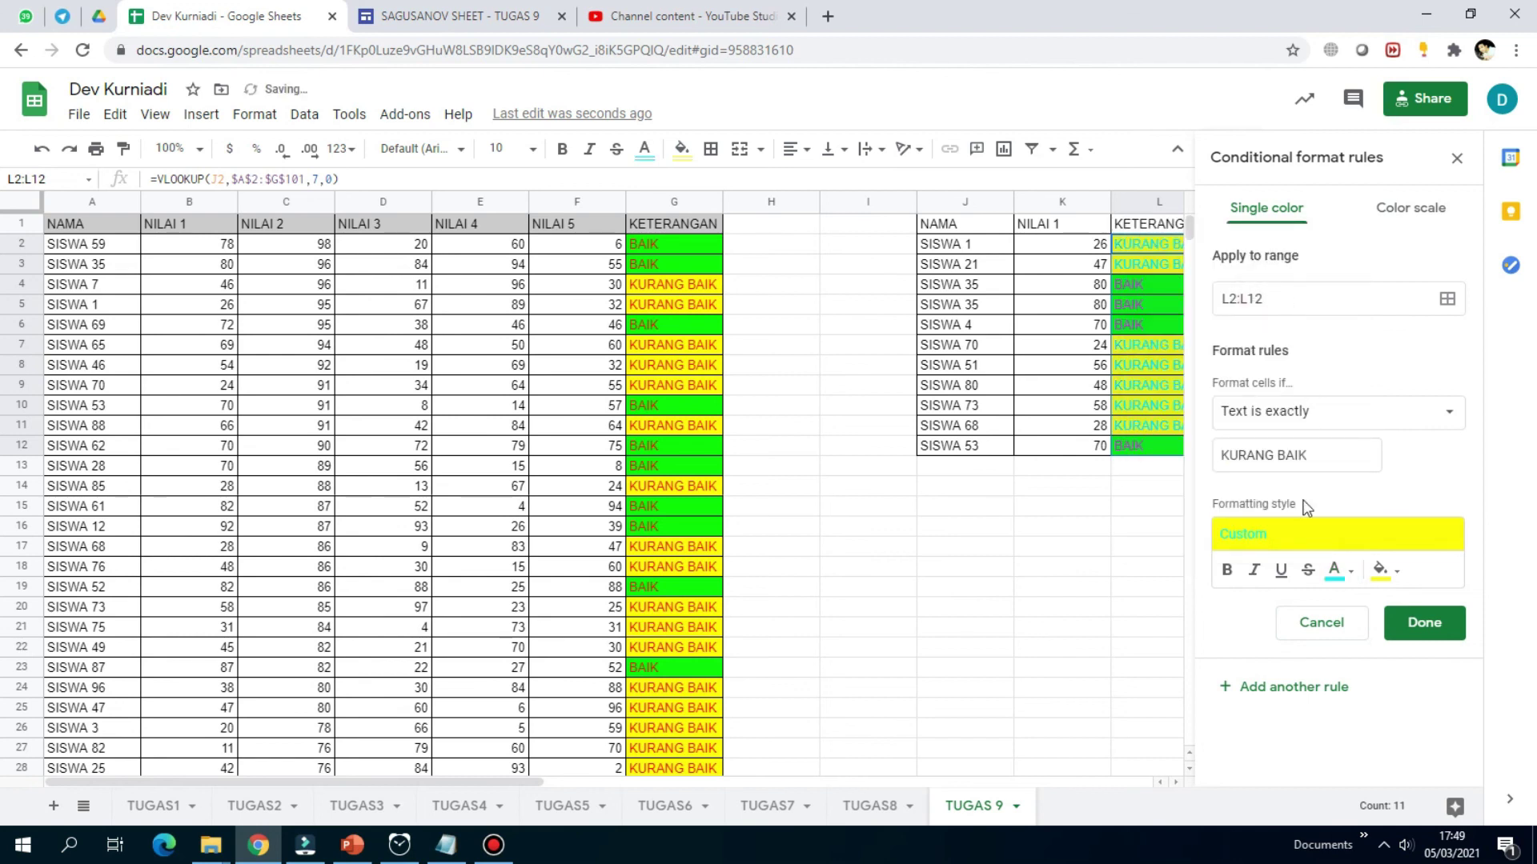
{"action": "left_click", "coordinate": [1336, 577]}
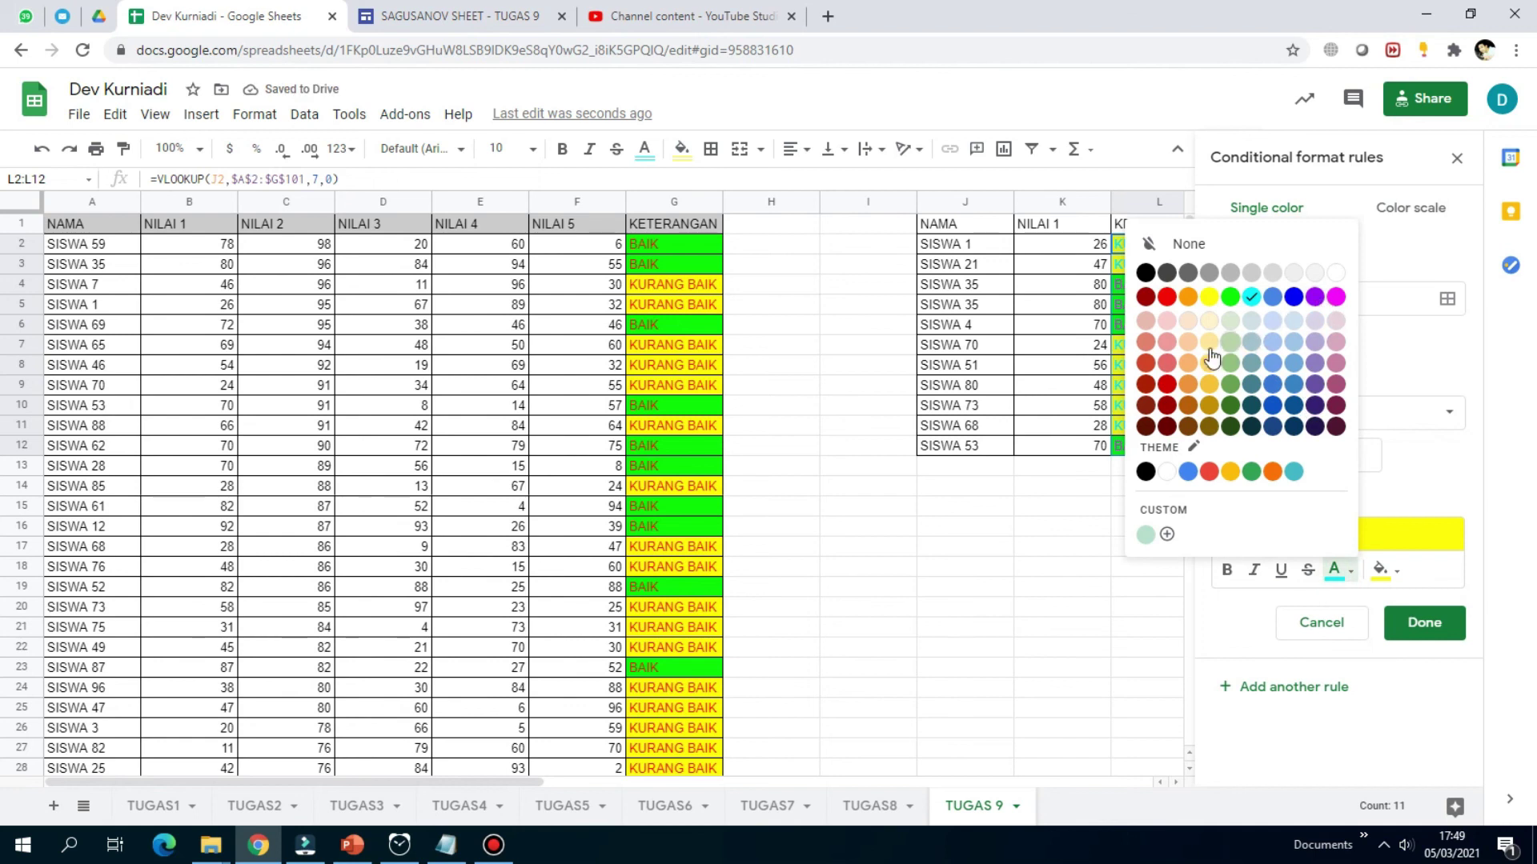
{"action": "left_click", "coordinate": [1146, 297]}
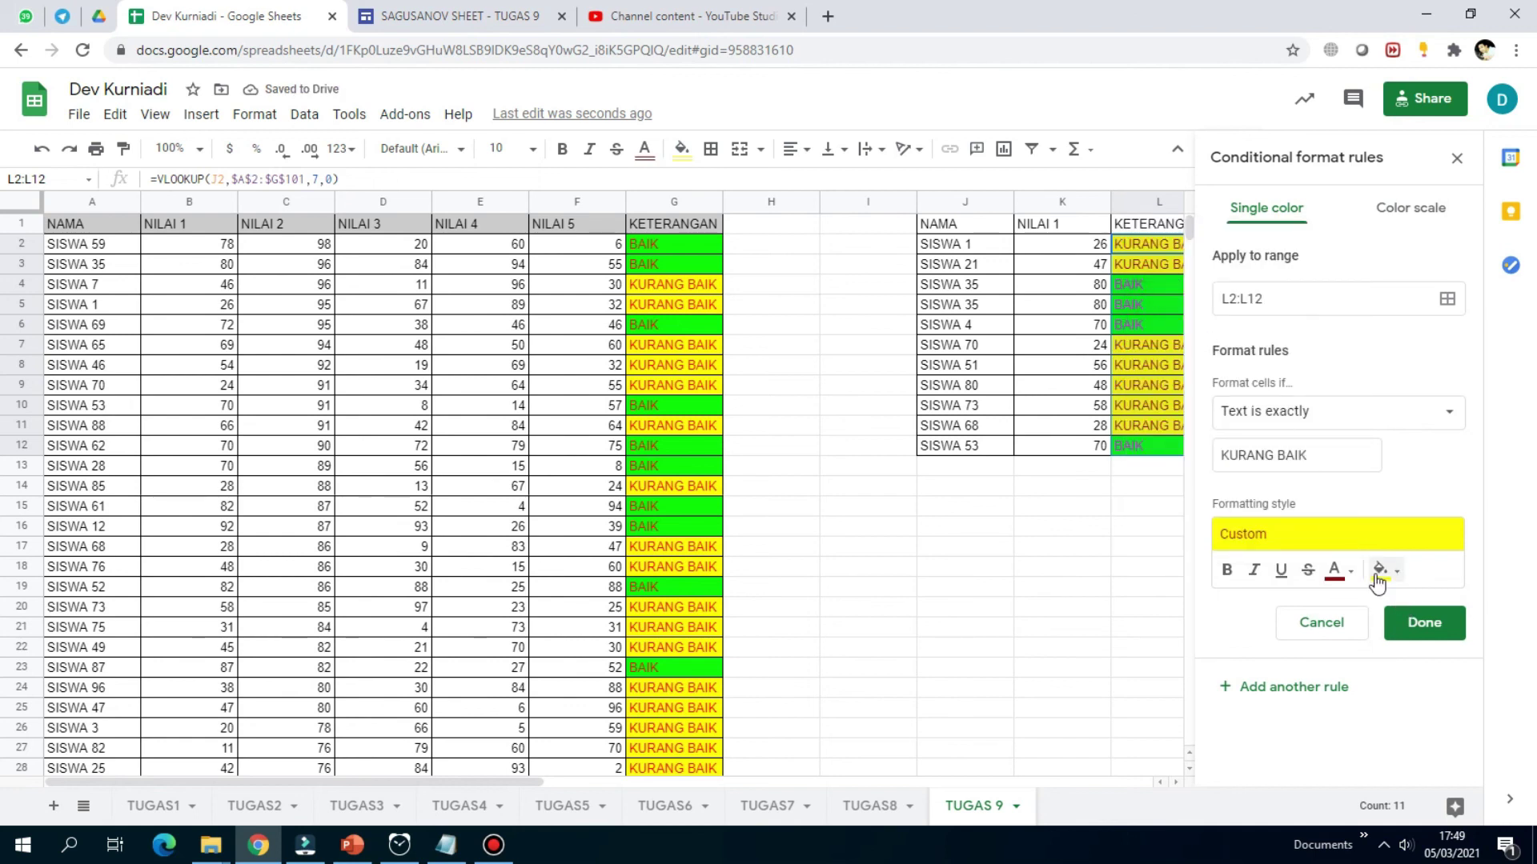
- Set the KURANG BAIK rule's text colour to bright green, save the rule and close the conditional formatting settings
{"action": "left_click", "coordinate": [1334, 570]}
{"action": "left_click", "coordinate": [1231, 294]}
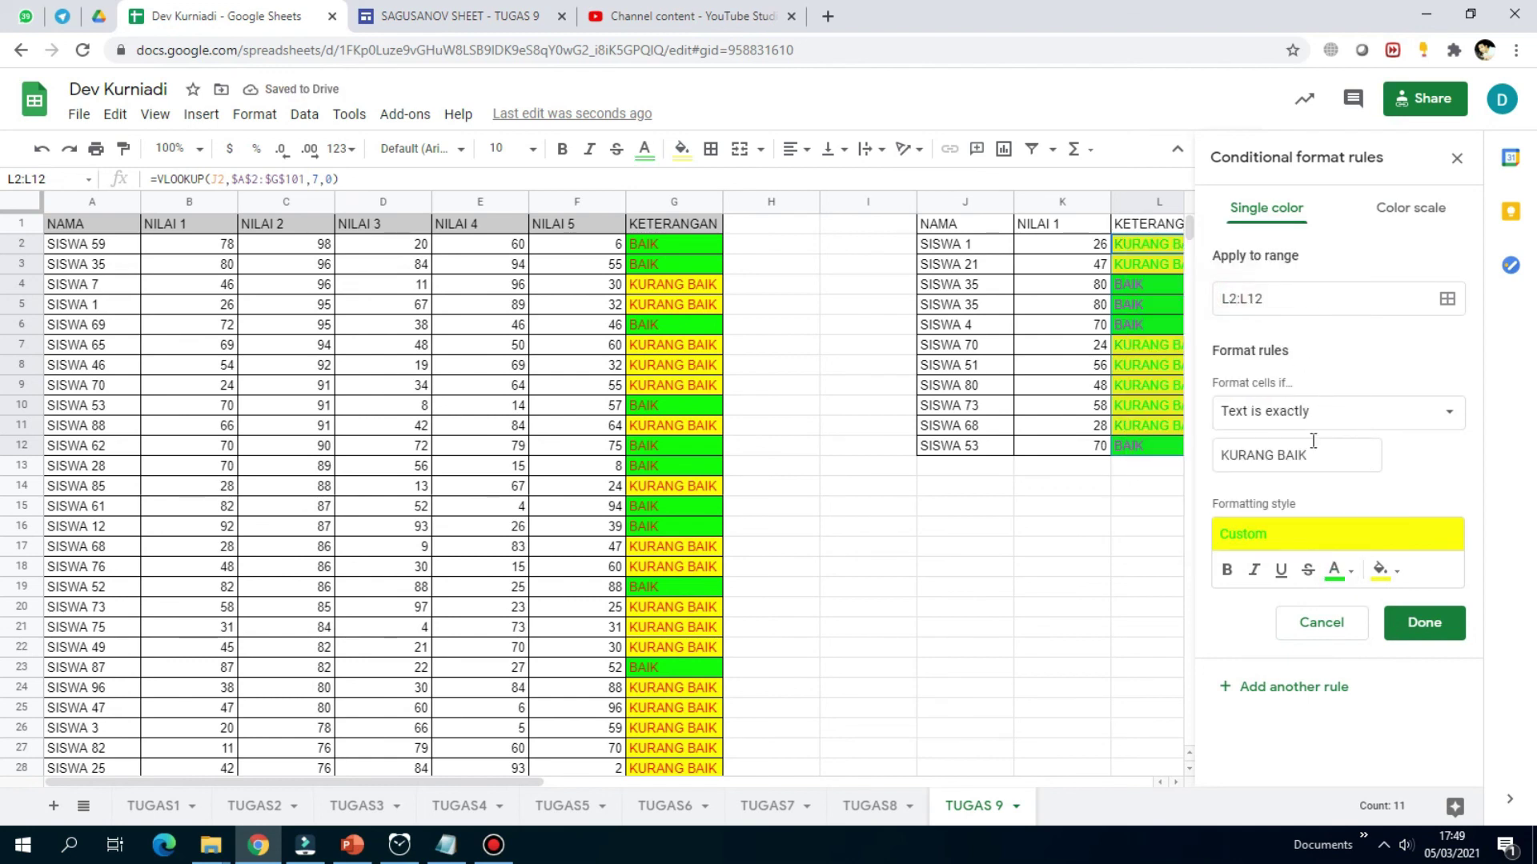
{"action": "left_click", "coordinate": [1418, 623]}
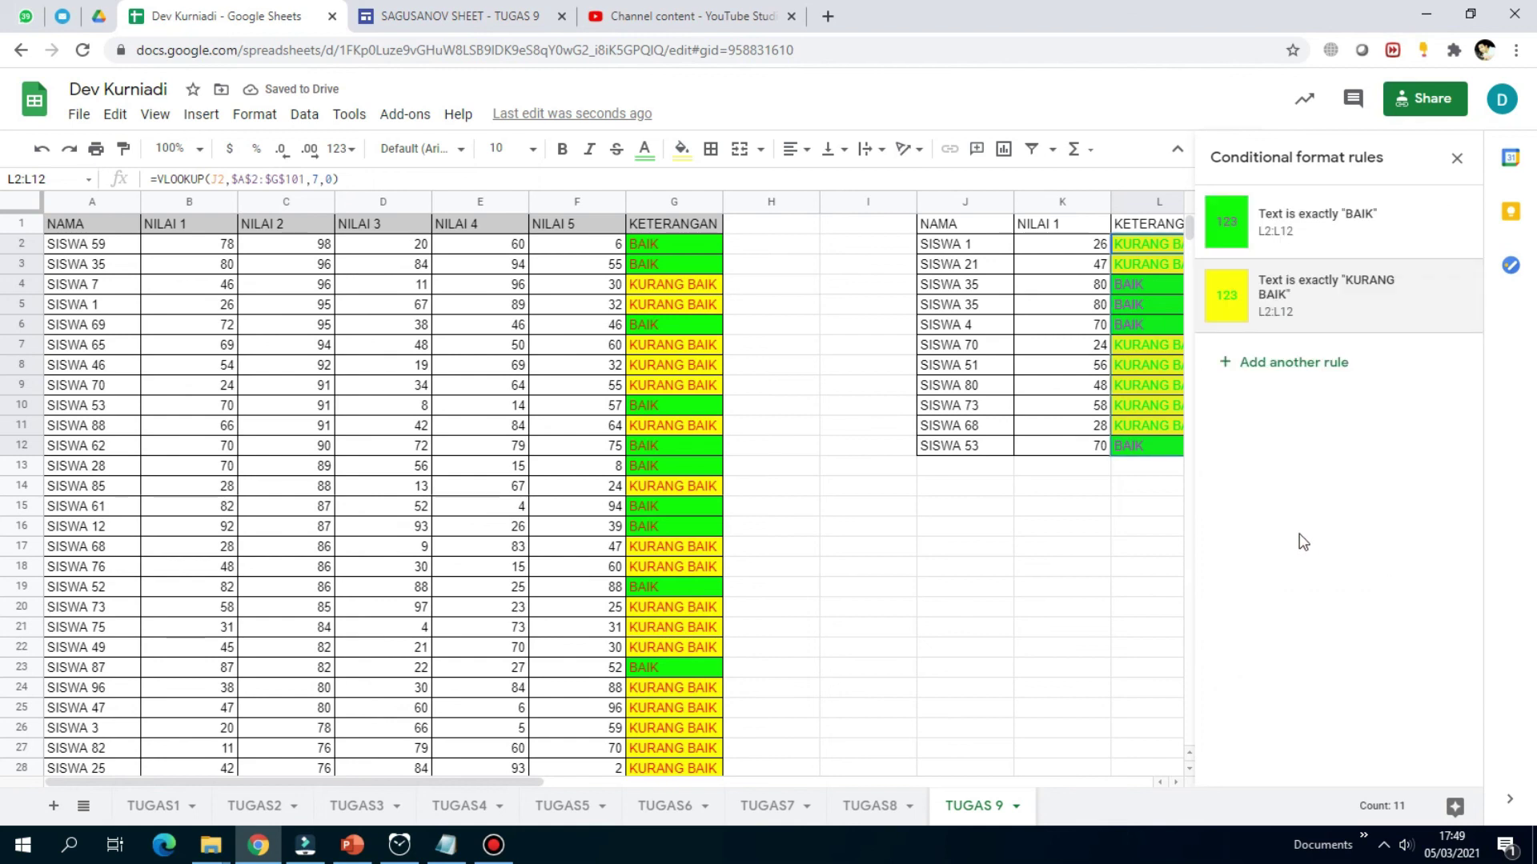
{"action": "left_click", "coordinate": [1063, 628]}
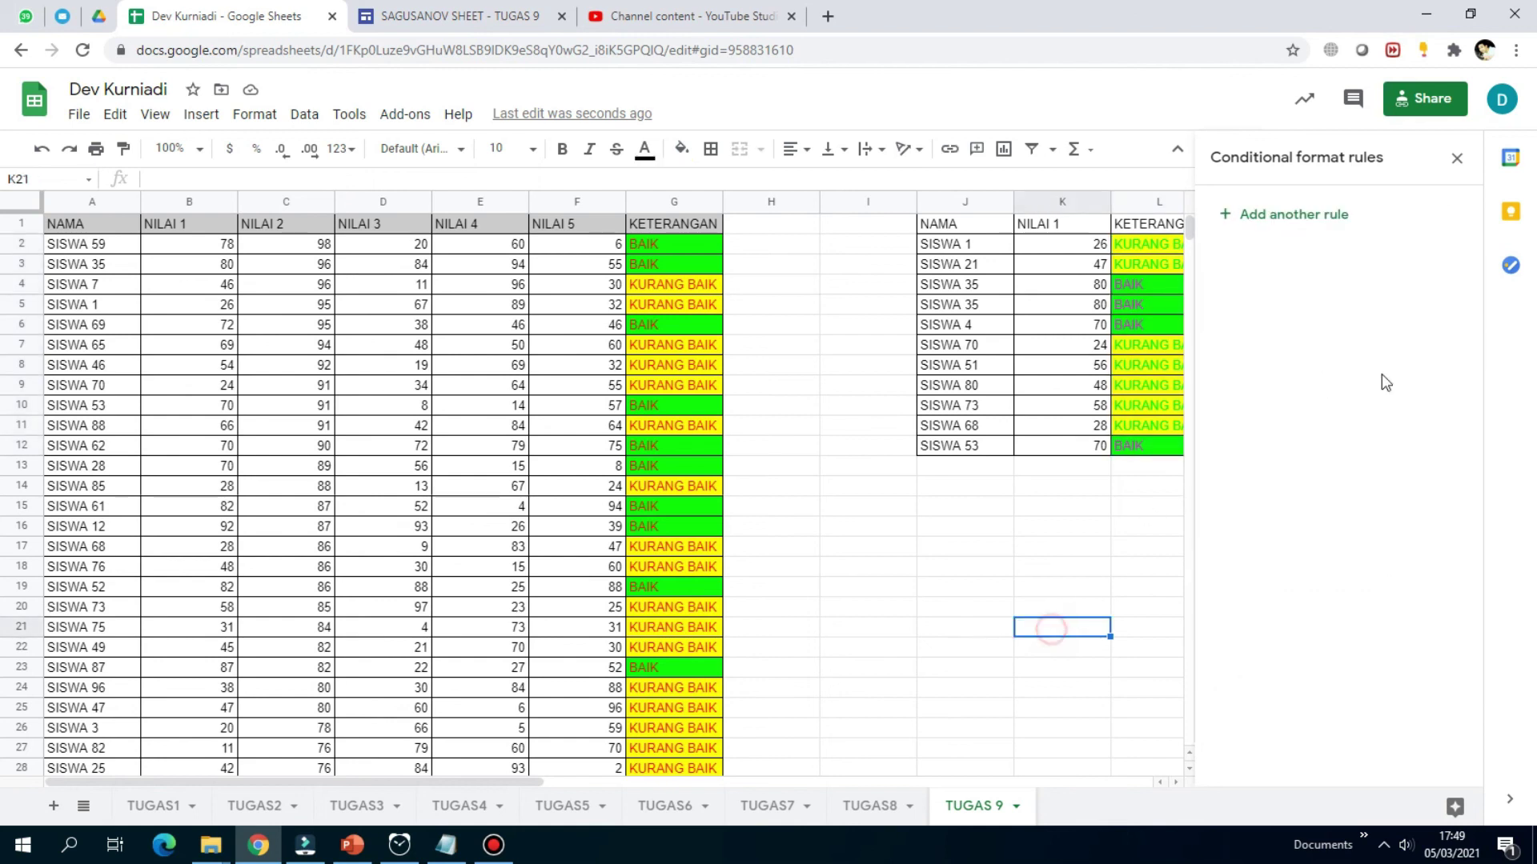
{"action": "left_click", "coordinate": [1457, 157]}
{"action": "left_click", "coordinate": [1293, 551]}
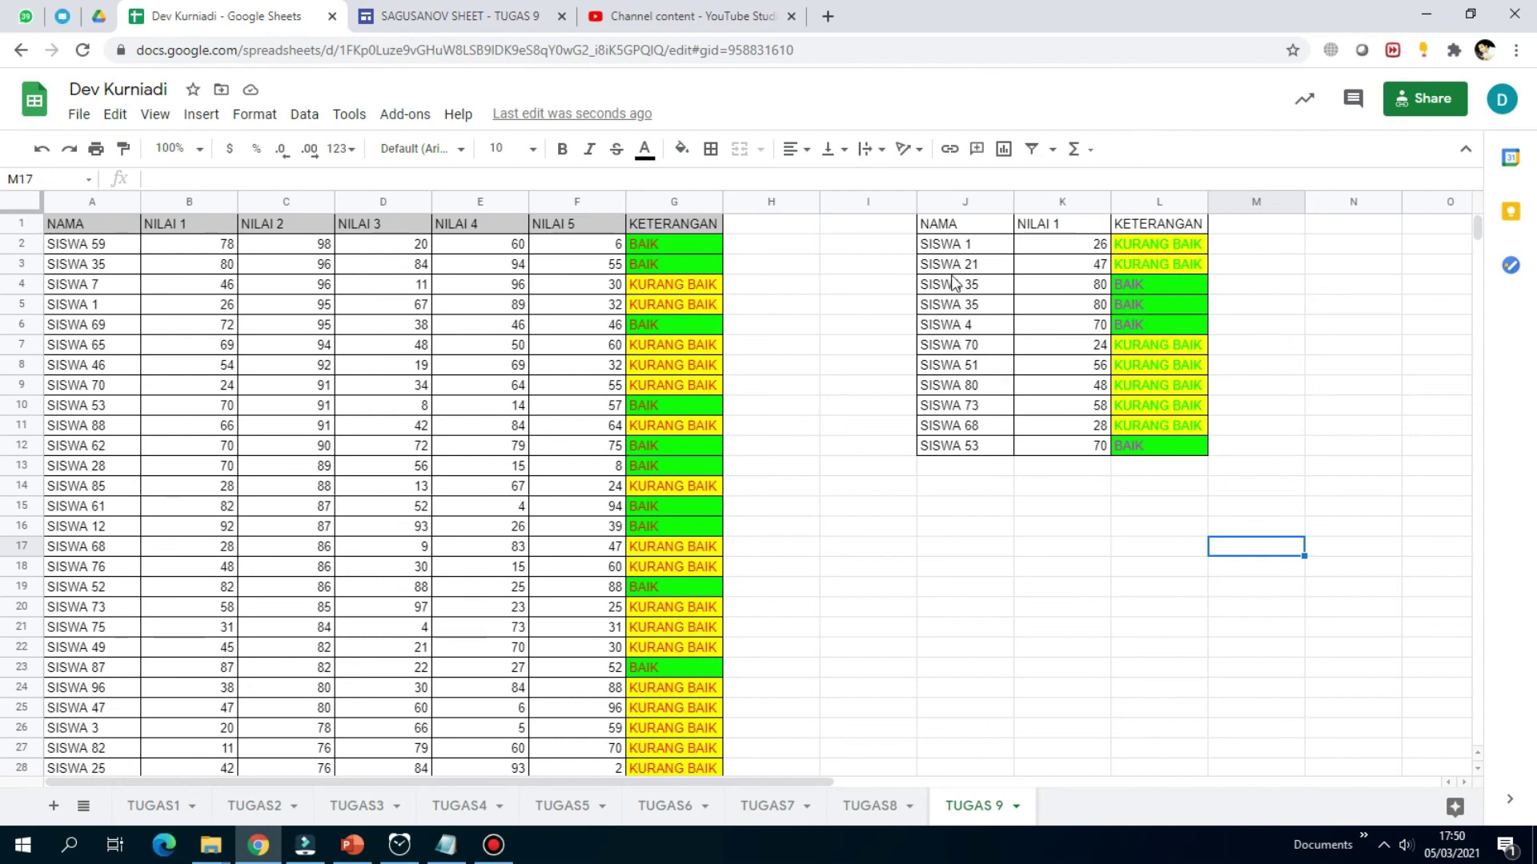
- Check the TUGAS 9 assignment instructions again and return to the spreadsheet
{"action": "key", "text": "ctrl+Tab"}
{"action": "left_click", "coordinate": [1008, 439]}
{"action": "left_click", "coordinate": [278, 24]}
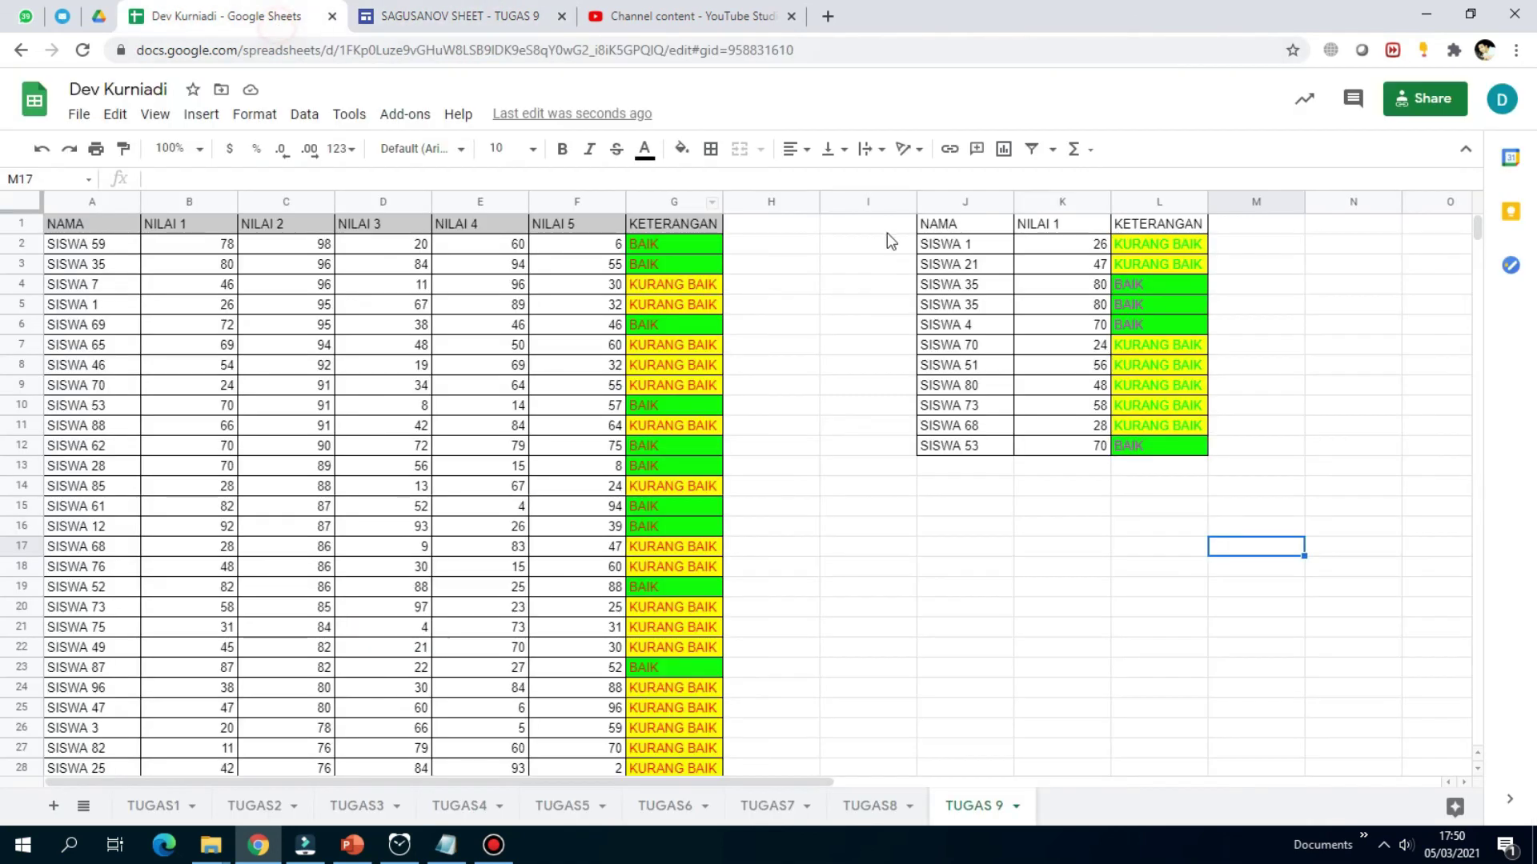